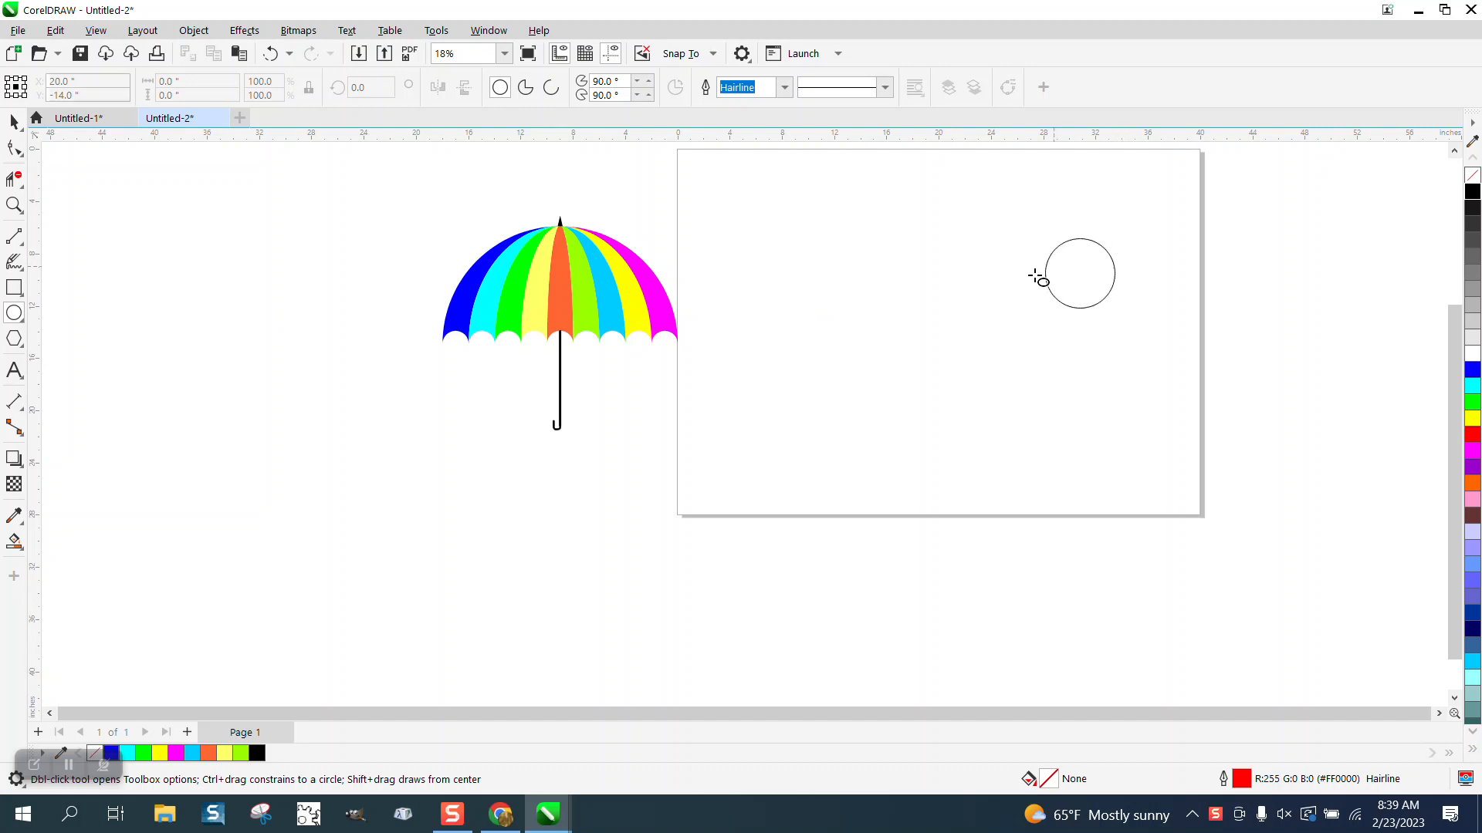
pyautogui.click(203, 80)
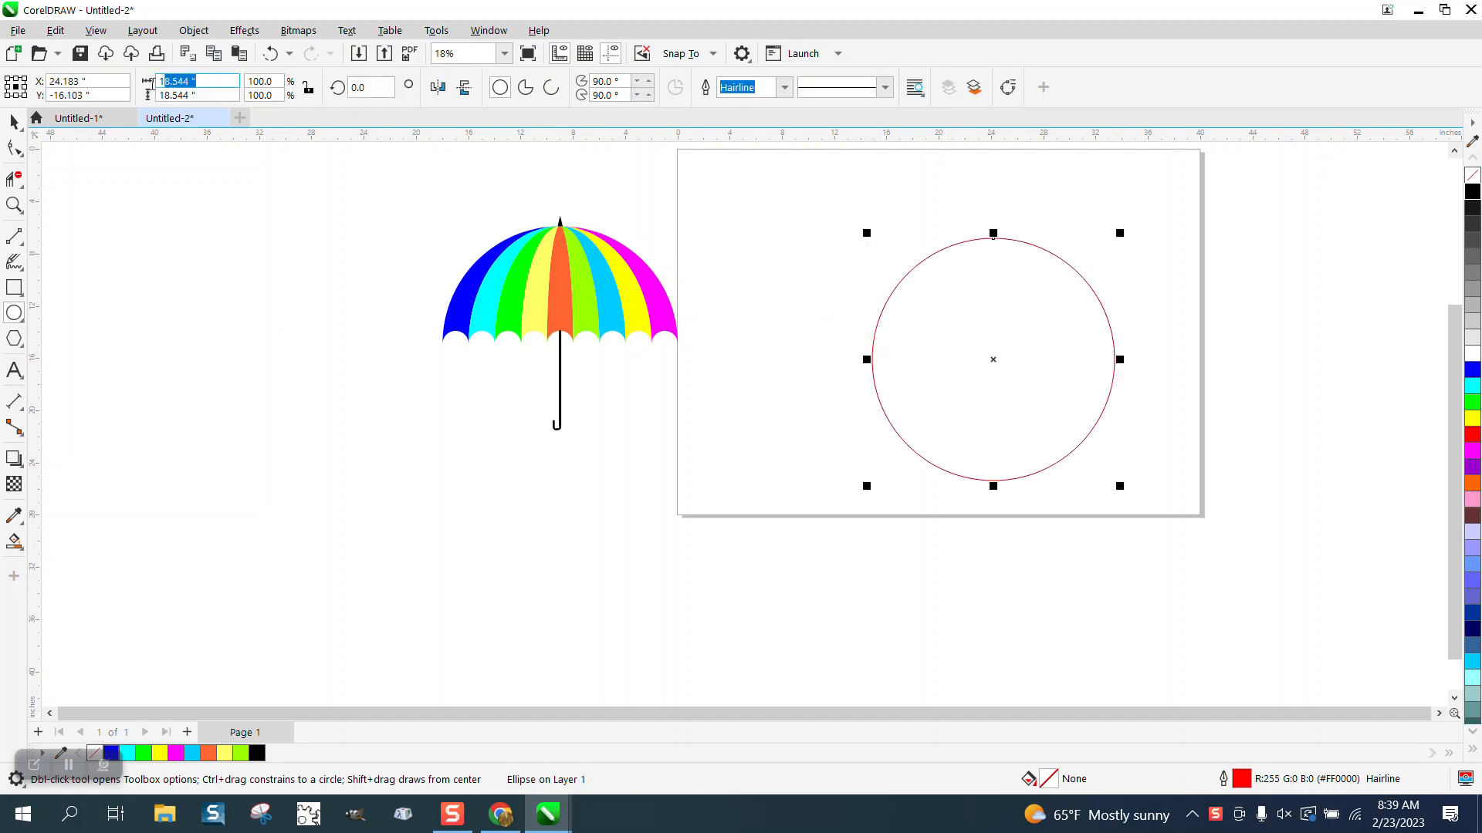
pyautogui.write('18')
pyautogui.press('Return')
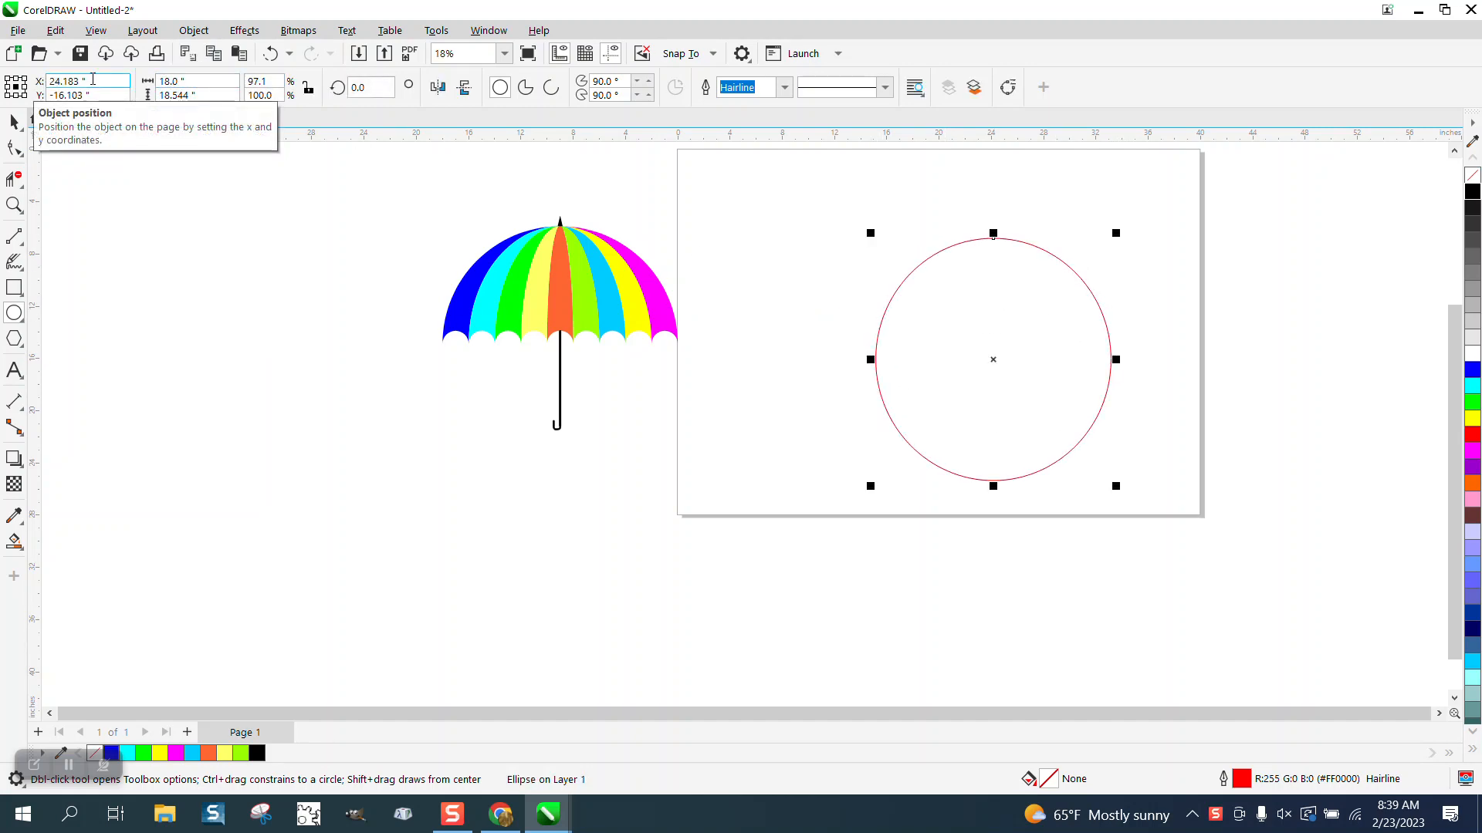
pyautogui.click(270, 54)
# Step: Lock the circle's proportions, resize it to 18 inches in diameter and centre it on the page
pyautogui.click(308, 88)
pyautogui.click(197, 80)
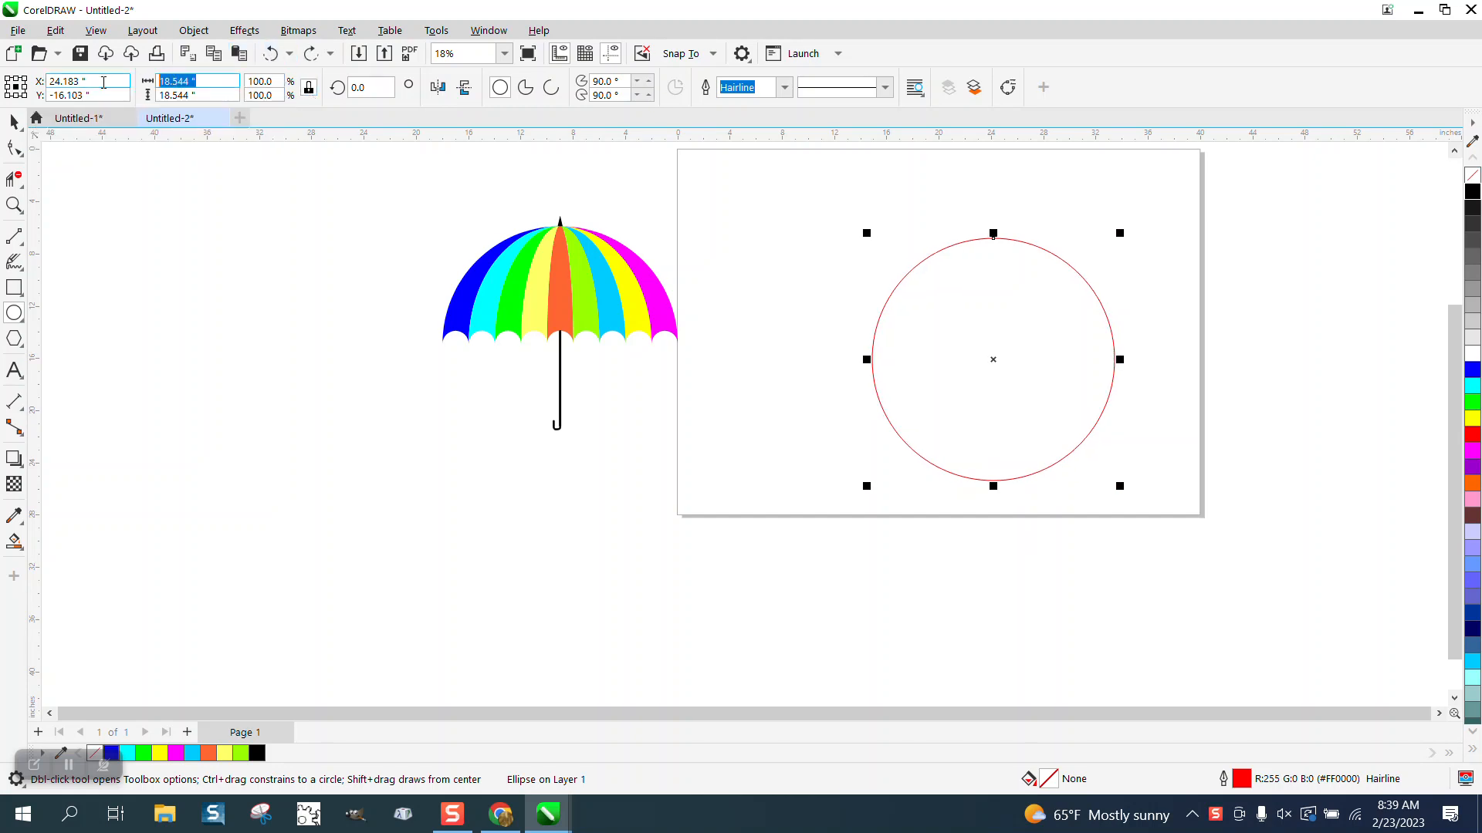
pyautogui.write('18')
pyautogui.press('Return')
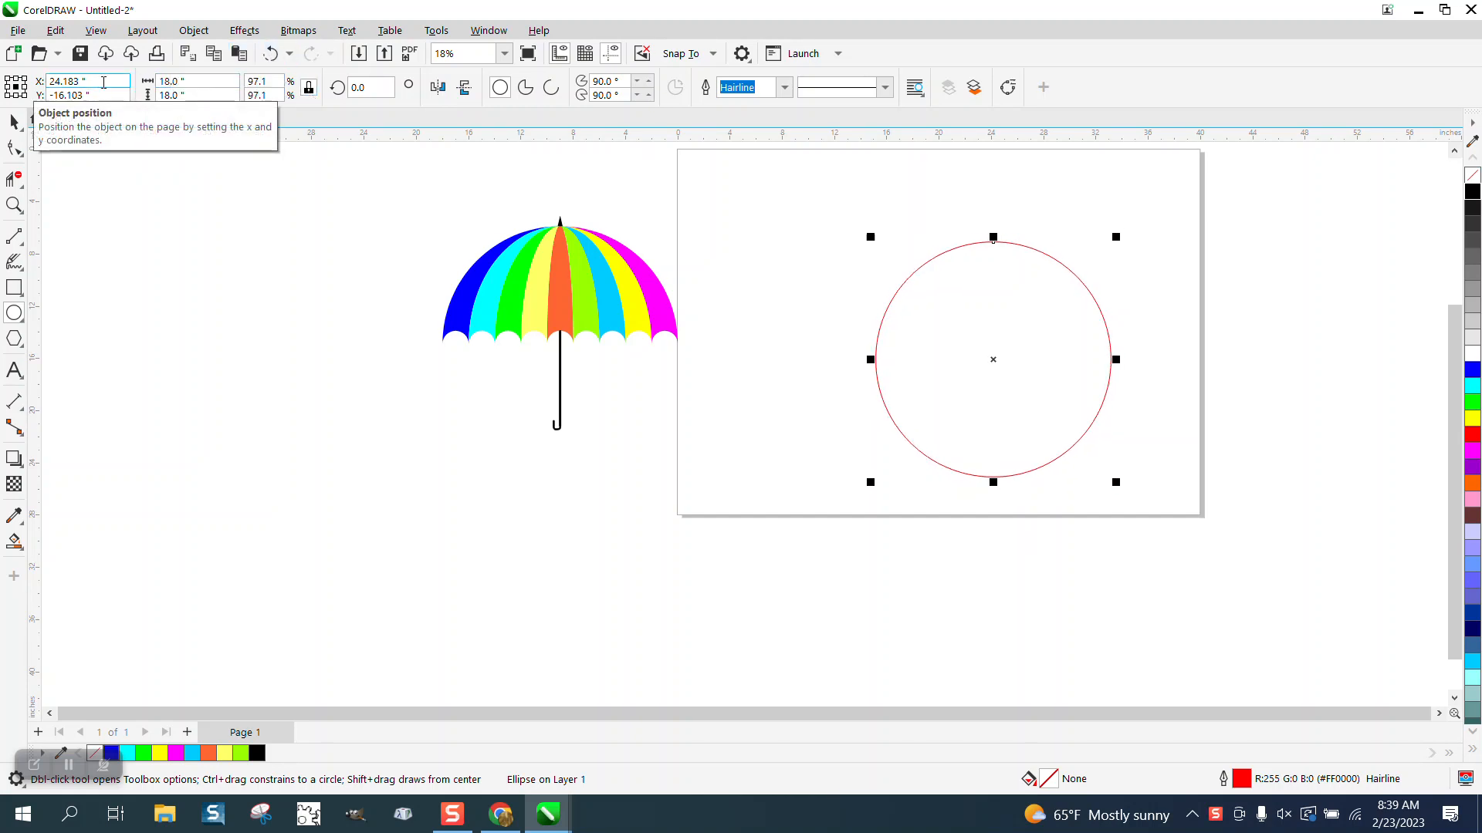
pyautogui.press('p')
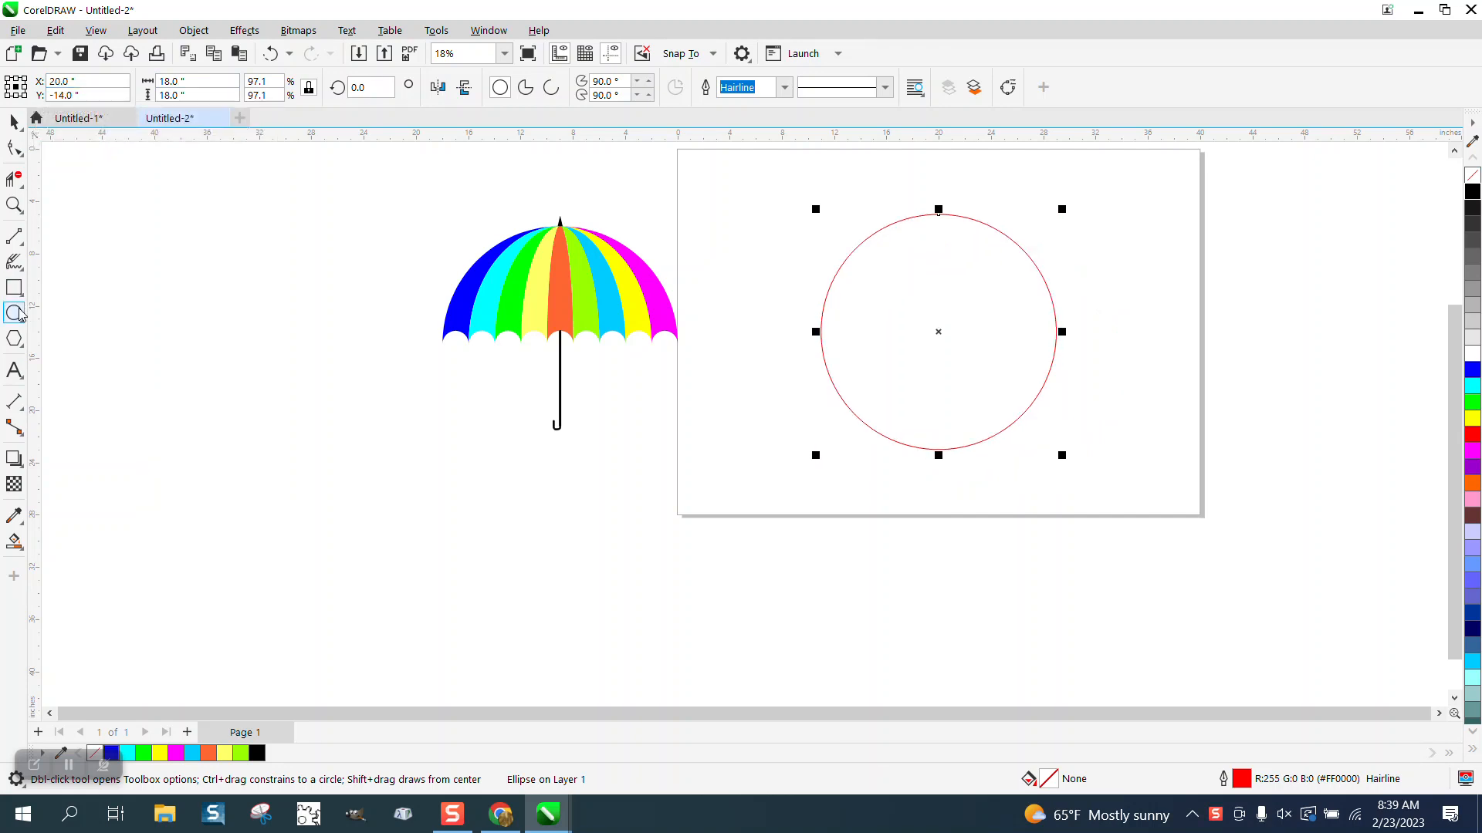
# Step: Draw a small circle beside the umbrella, size it to 2 inches and centre it on the page
pyautogui.moveTo(287, 289); pyautogui.dragTo(257, 318)
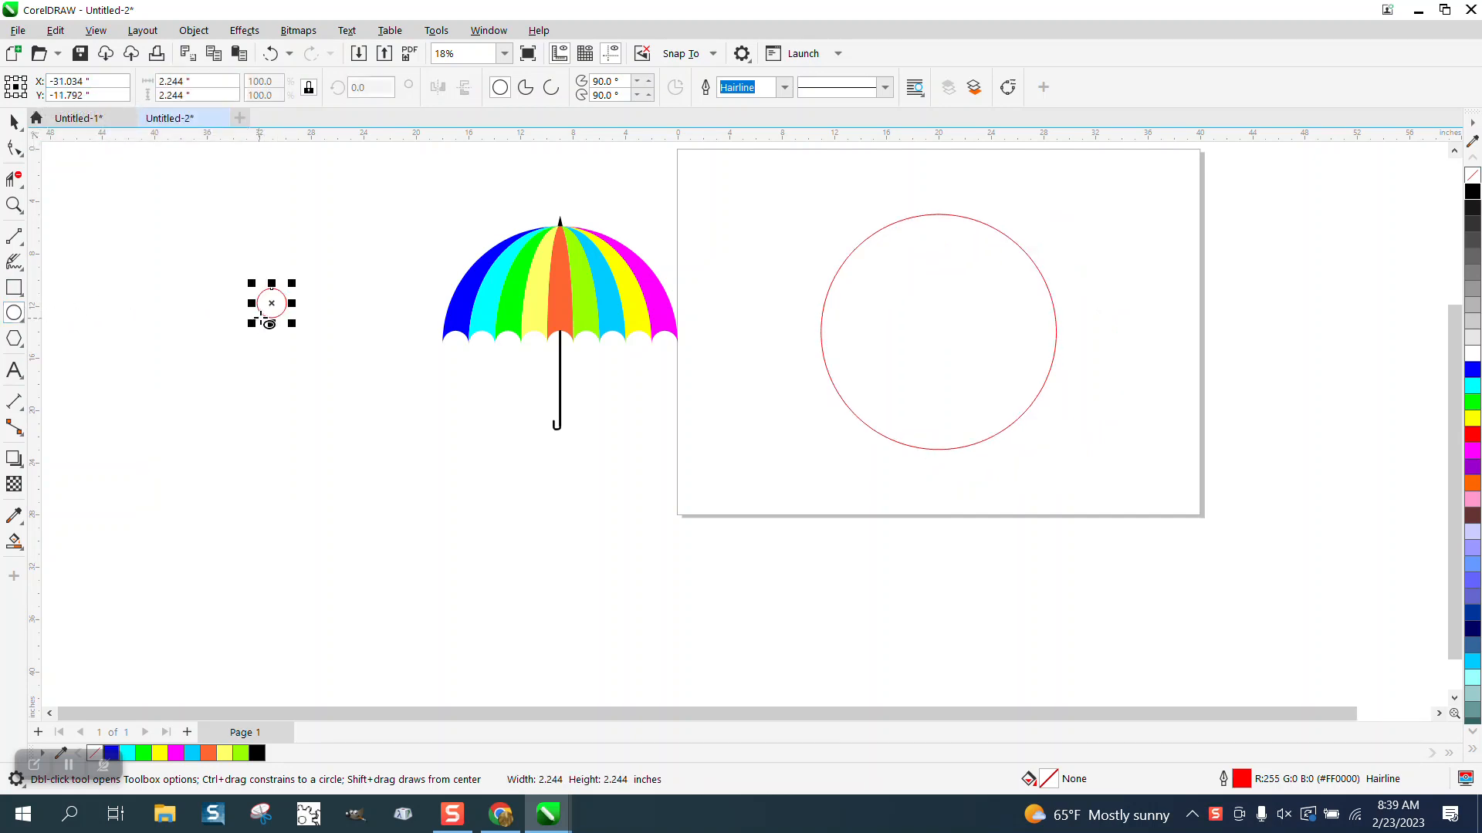
pyautogui.doubleClick(177, 81)
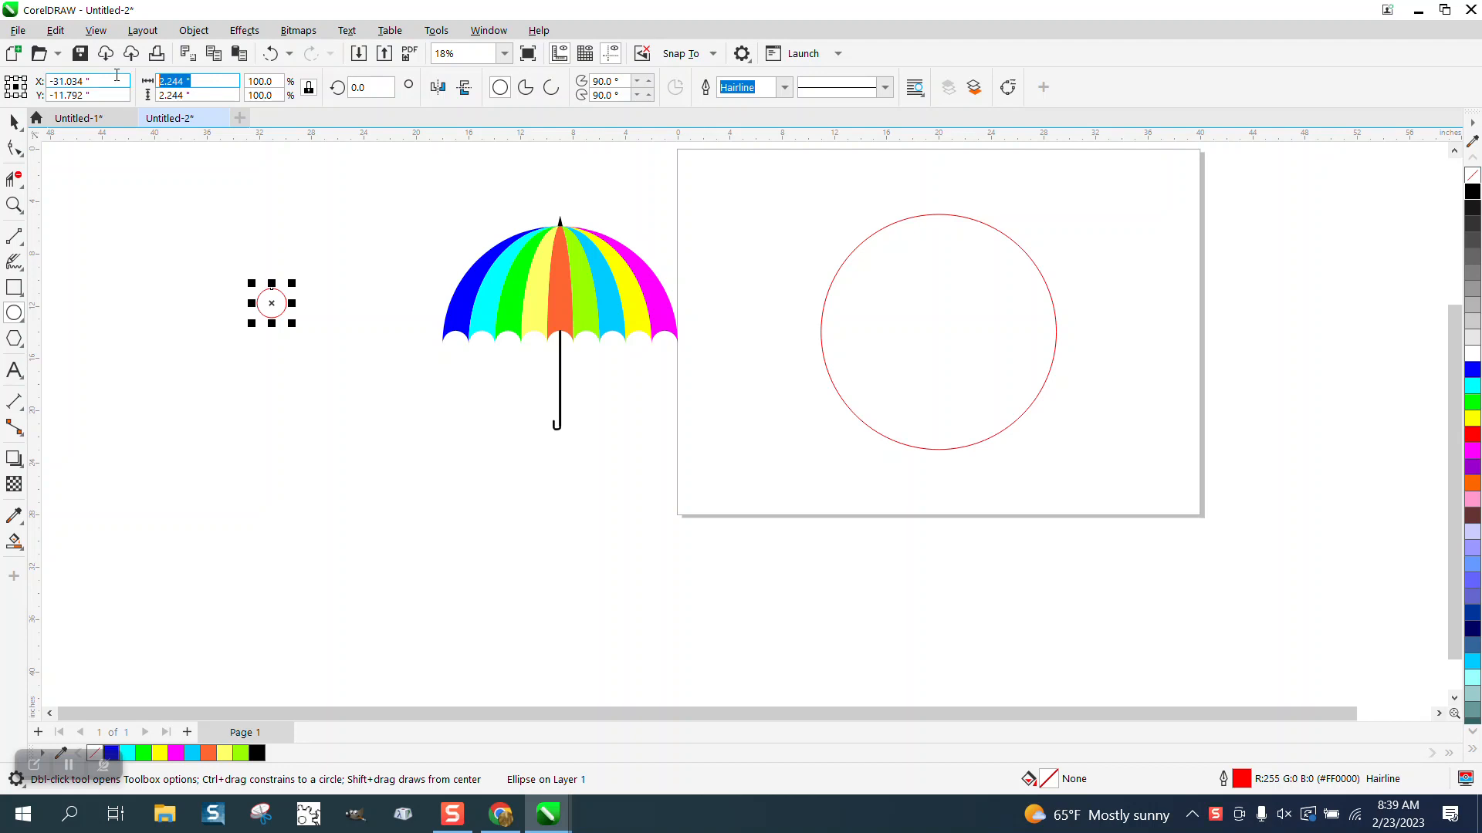
pyautogui.write('2')
pyautogui.press('Return')
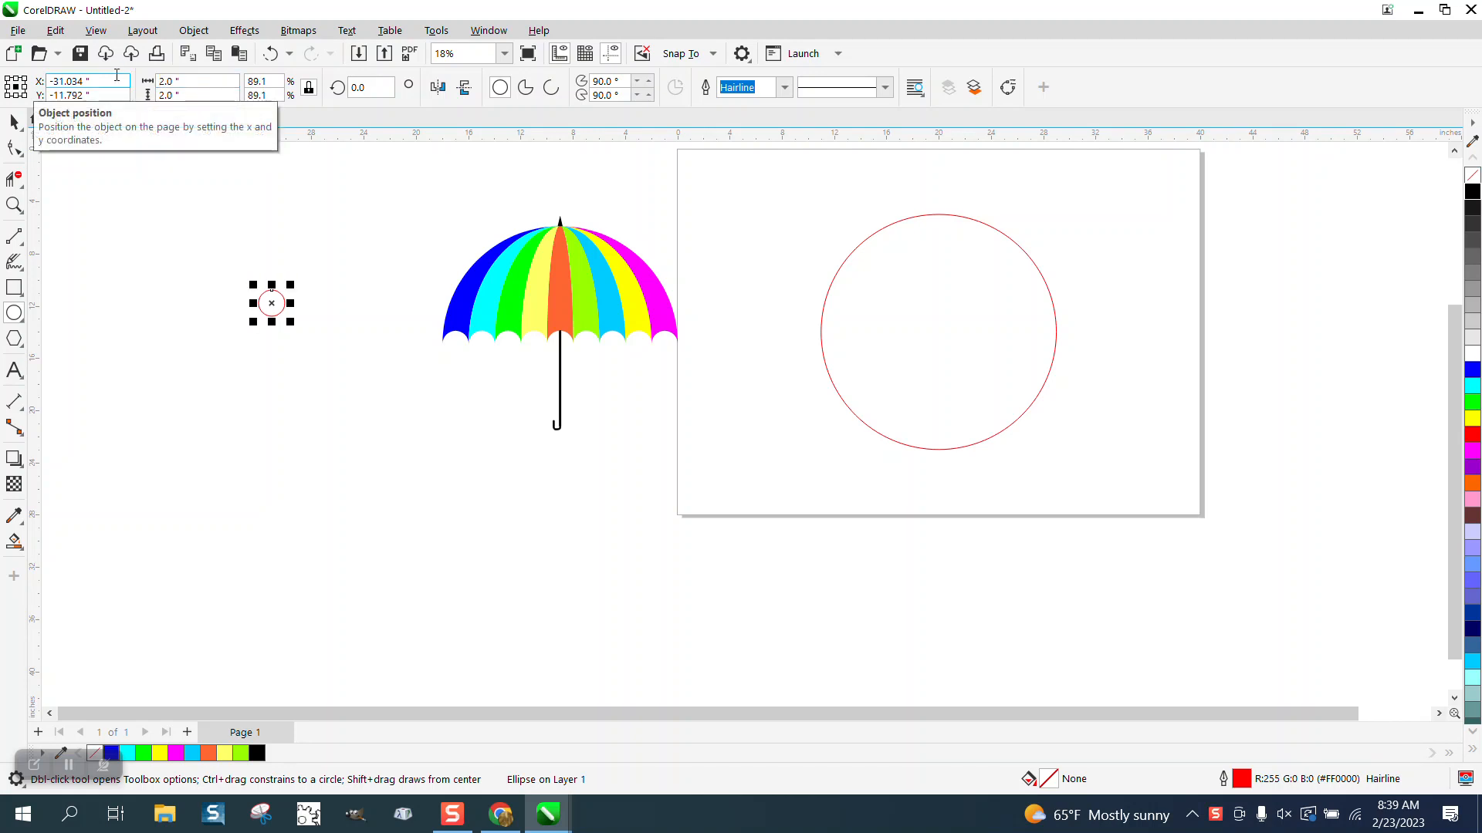
pyautogui.press('p')
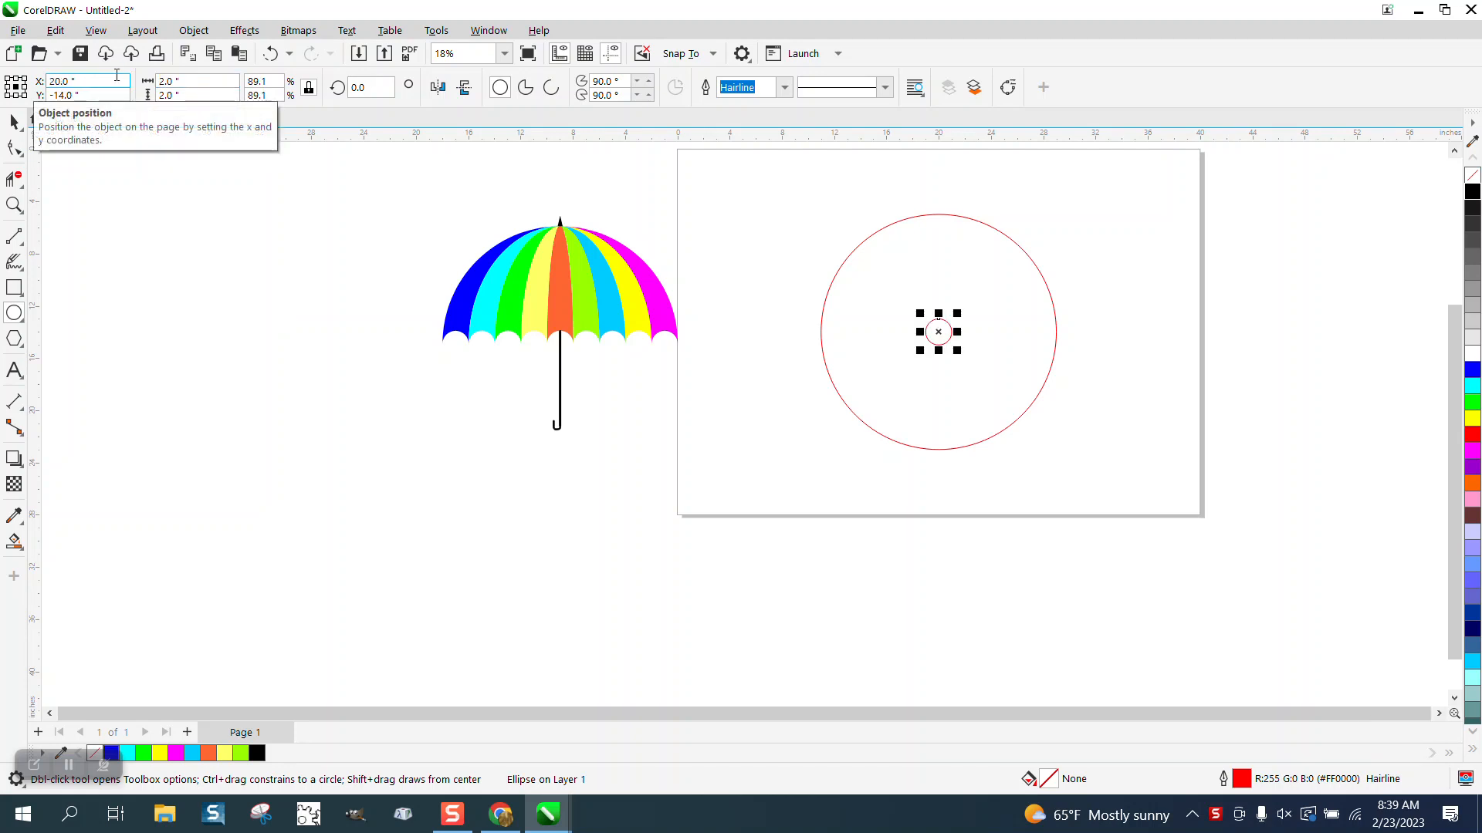
# Step: Align the 2-inch circle to the left edge of the large circle
pyautogui.click(14, 121)
pyautogui.moveTo(775, 183); pyautogui.dragTo(1122, 497)
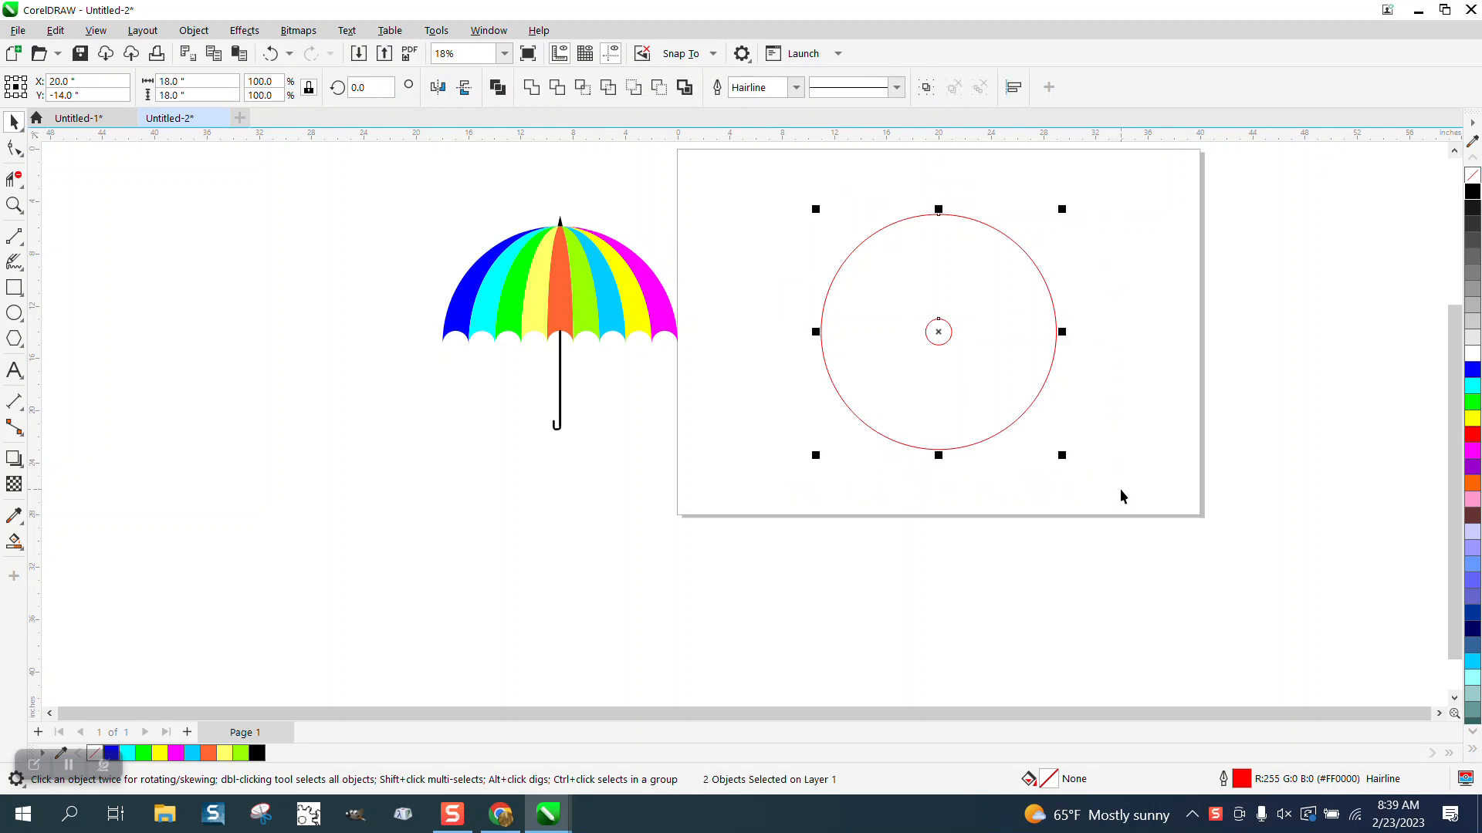
pyautogui.press('l')
pyautogui.click(750, 370)
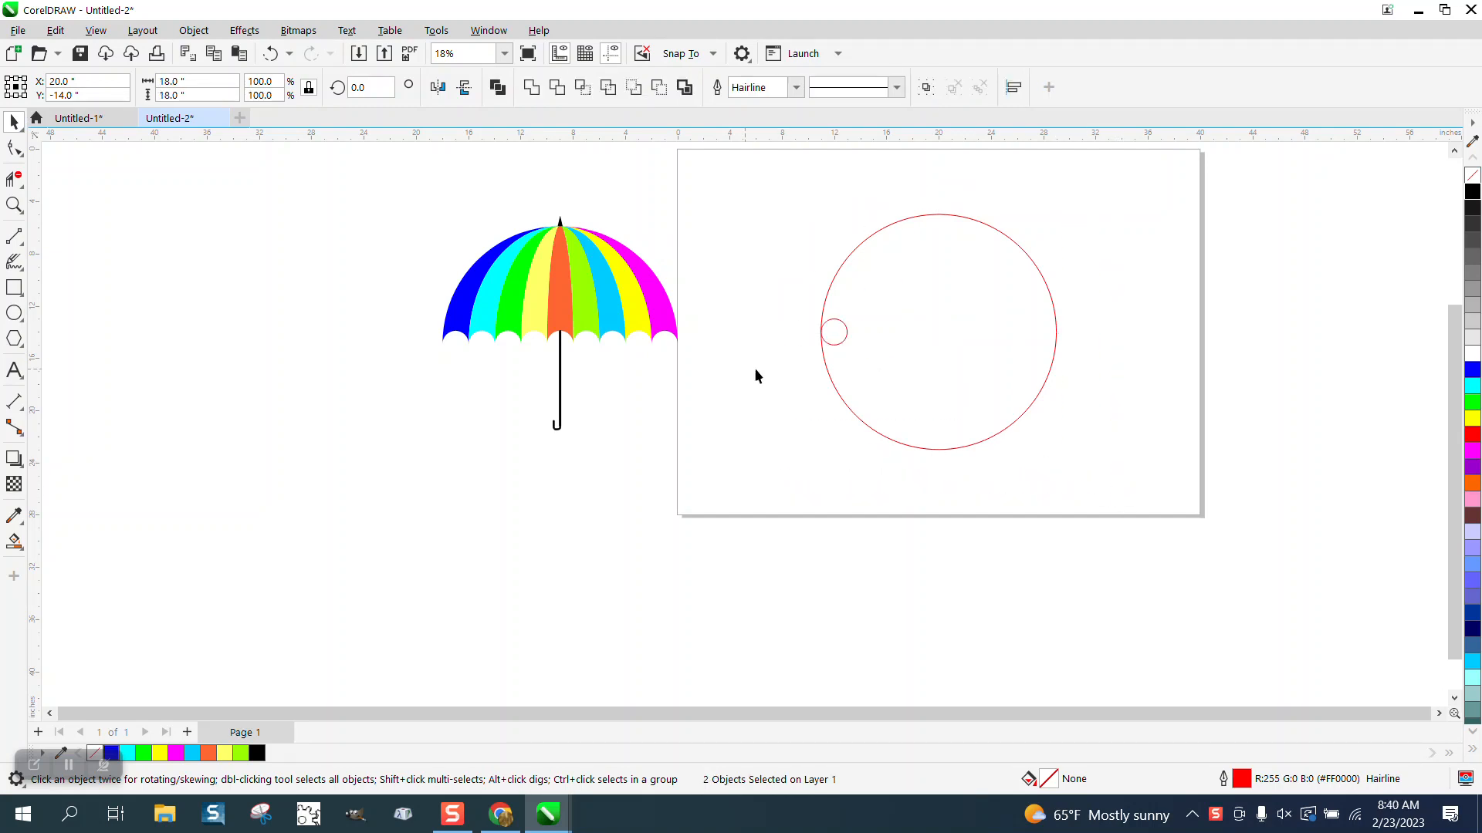
# Step: Set the nudge distance to 2 inches and place a duplicate of the small circle one nudge to its right
pyautogui.click(843, 339)
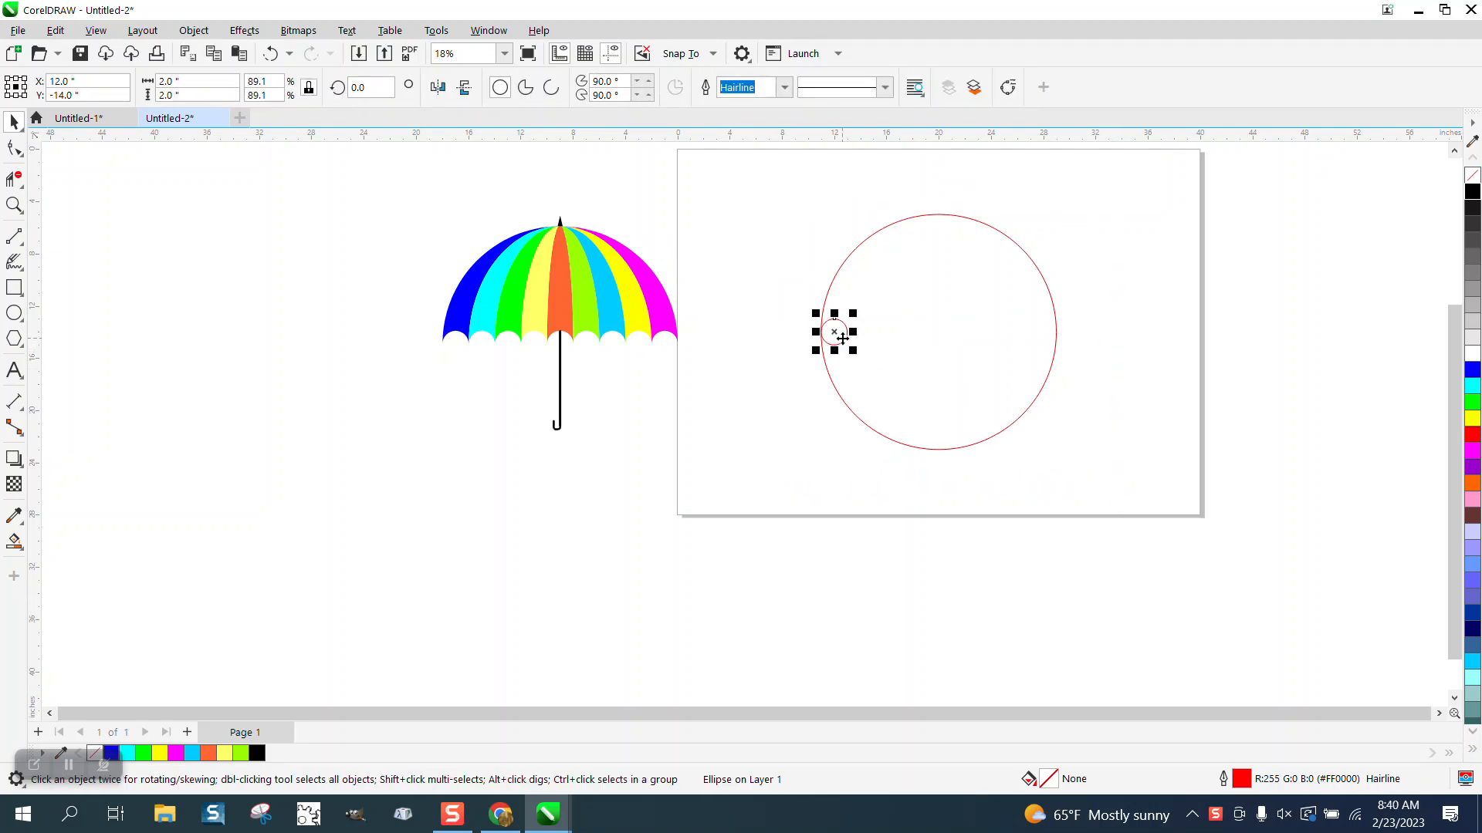
pyautogui.click(772, 214)
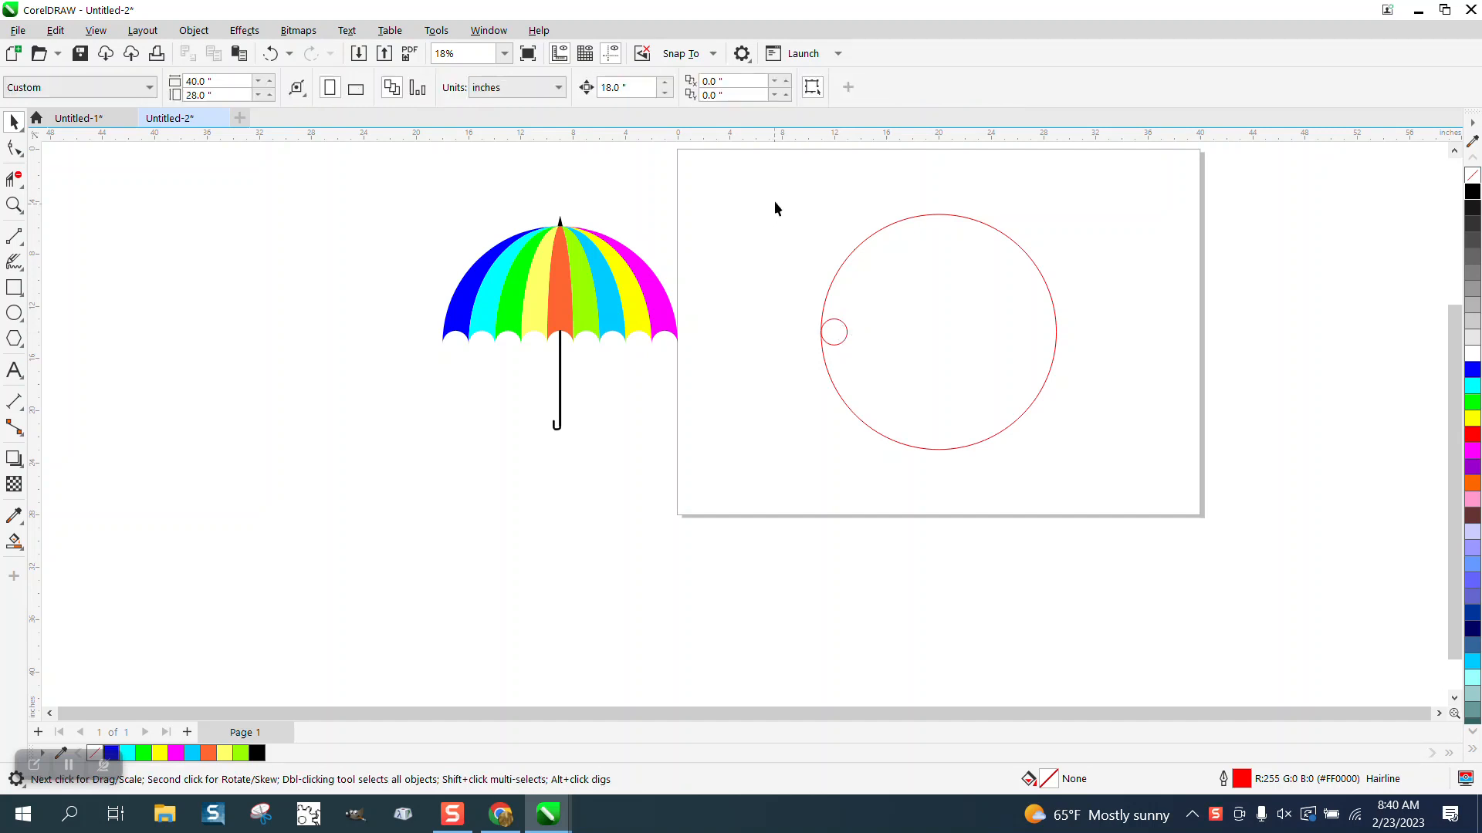
pyautogui.doubleClick(642, 89)
pyautogui.write('2')
pyautogui.moveTo(772, 287); pyautogui.dragTo(897, 363)
pyautogui.hotkey('ctrl', 'd')
pyautogui.press('Right')
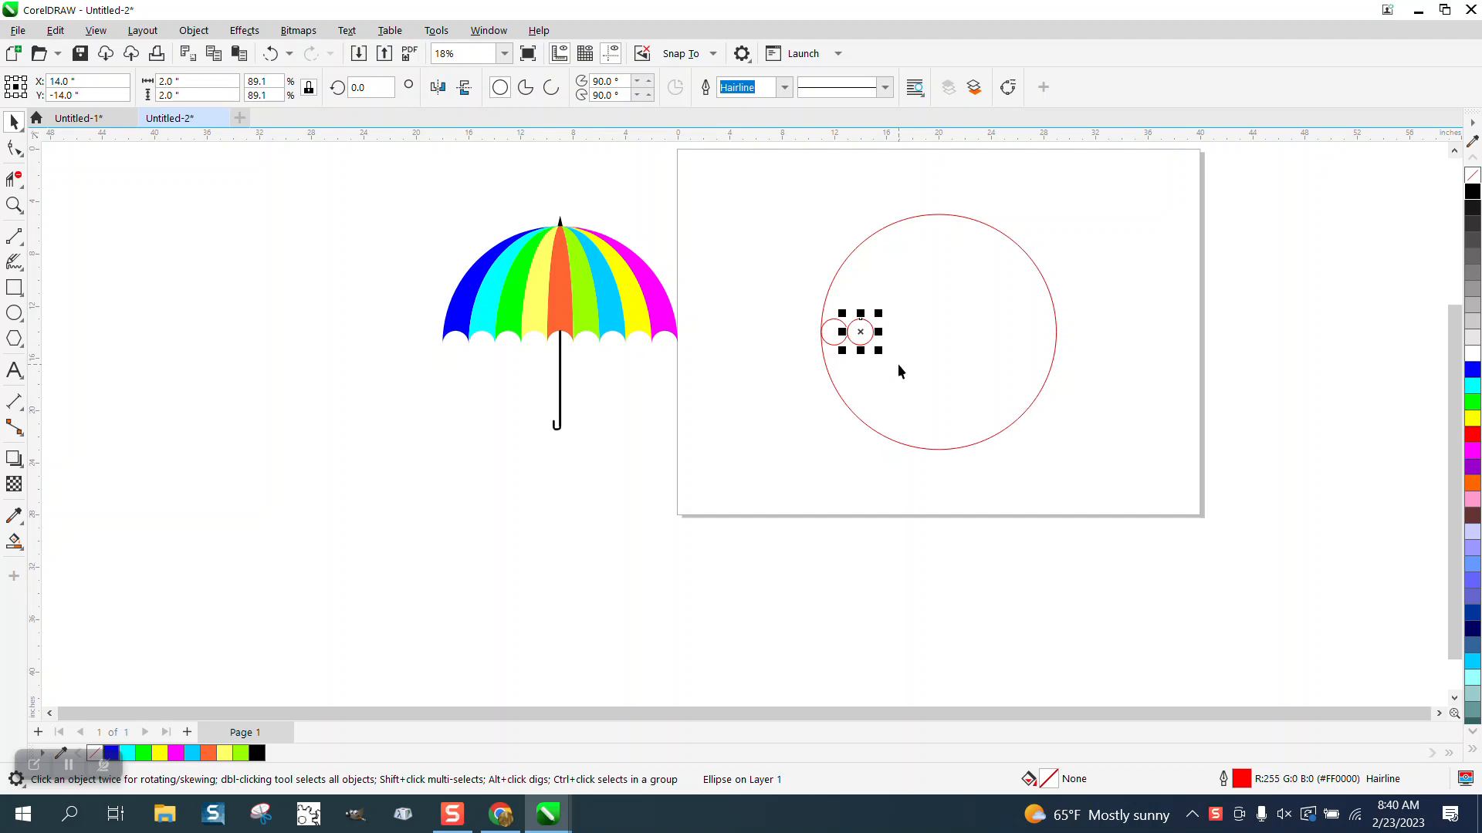
# Step: Repeat the offset duplicate seven more times to complete the row of small circles across the large circle
pyautogui.hotkey('ctrl', 'd')
pyautogui.hotkey('ctrl', 'd')
pyautogui.hotkey('ctrl', 'd')
pyautogui.hotkey('ctrl', 'd')
pyautogui.hotkey('ctrl', 'd')
pyautogui.hotkey('ctrl', 'd')
pyautogui.hotkey('ctrl', 'd')
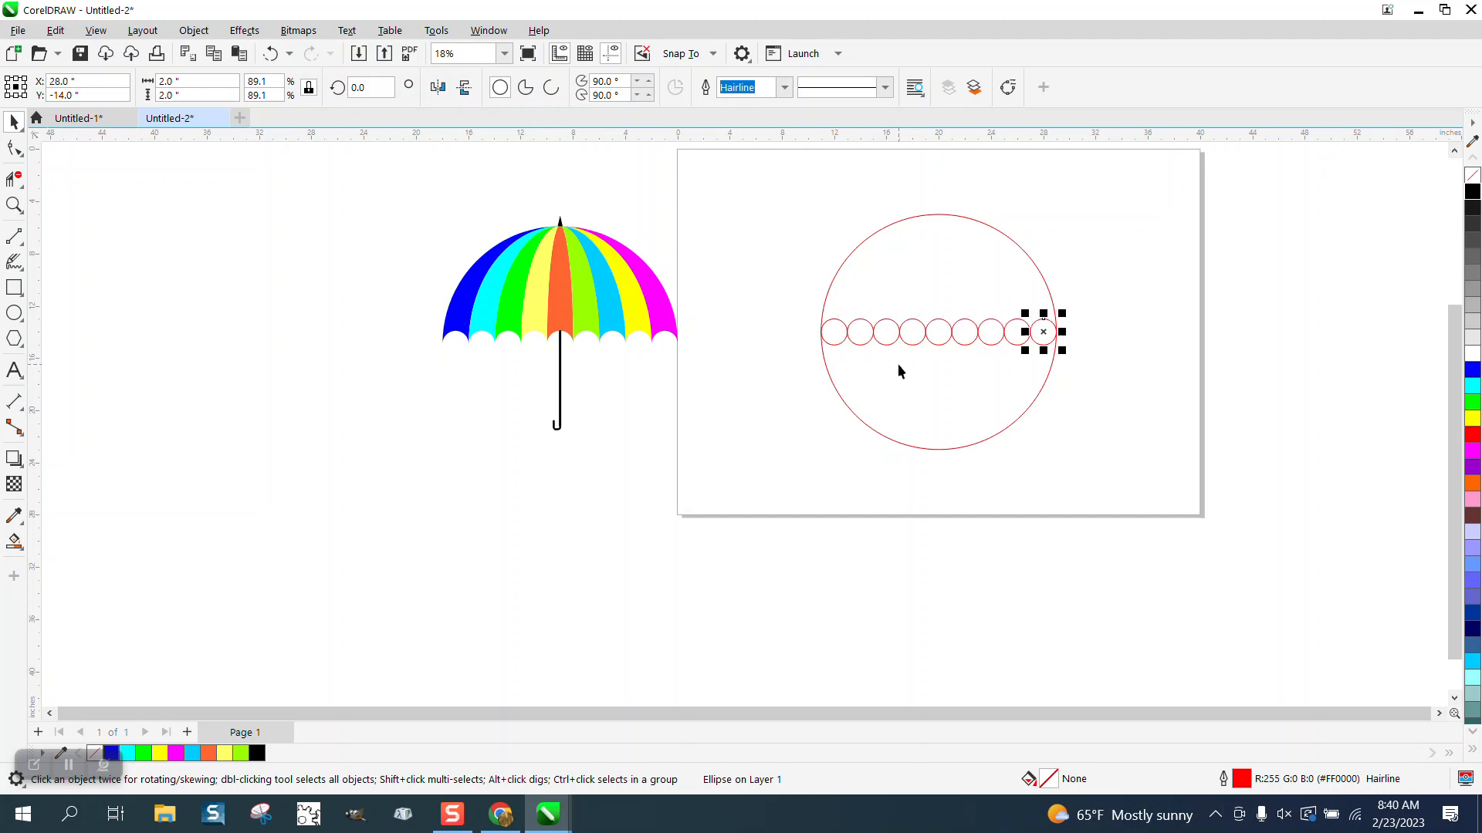
# Step: Add a concentric copy of the large circle narrowed to 14 inches wide, keeping its 18-inch height
pyautogui.scroll(-1, 900, 386)
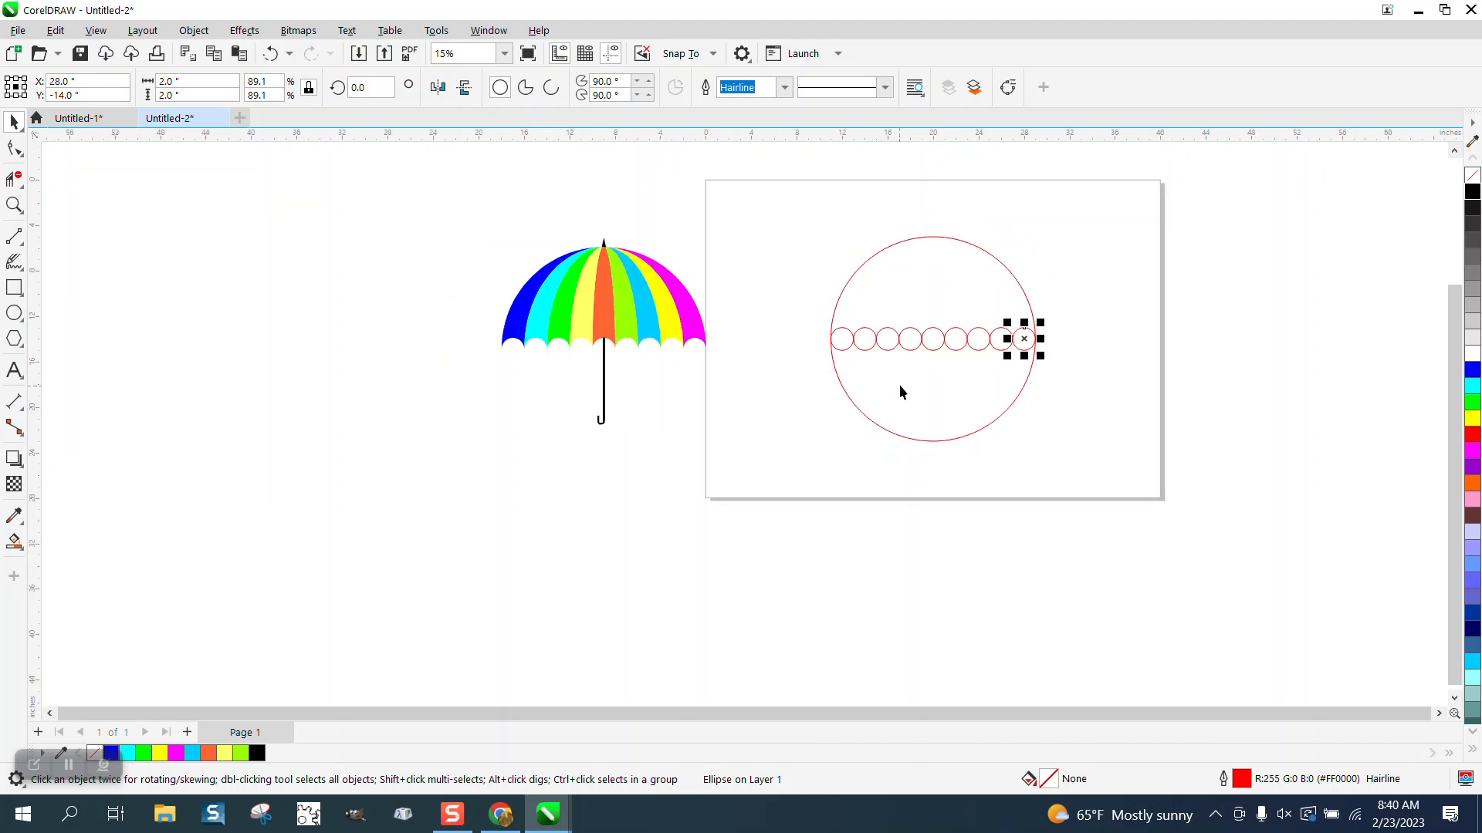
pyautogui.click(1014, 281)
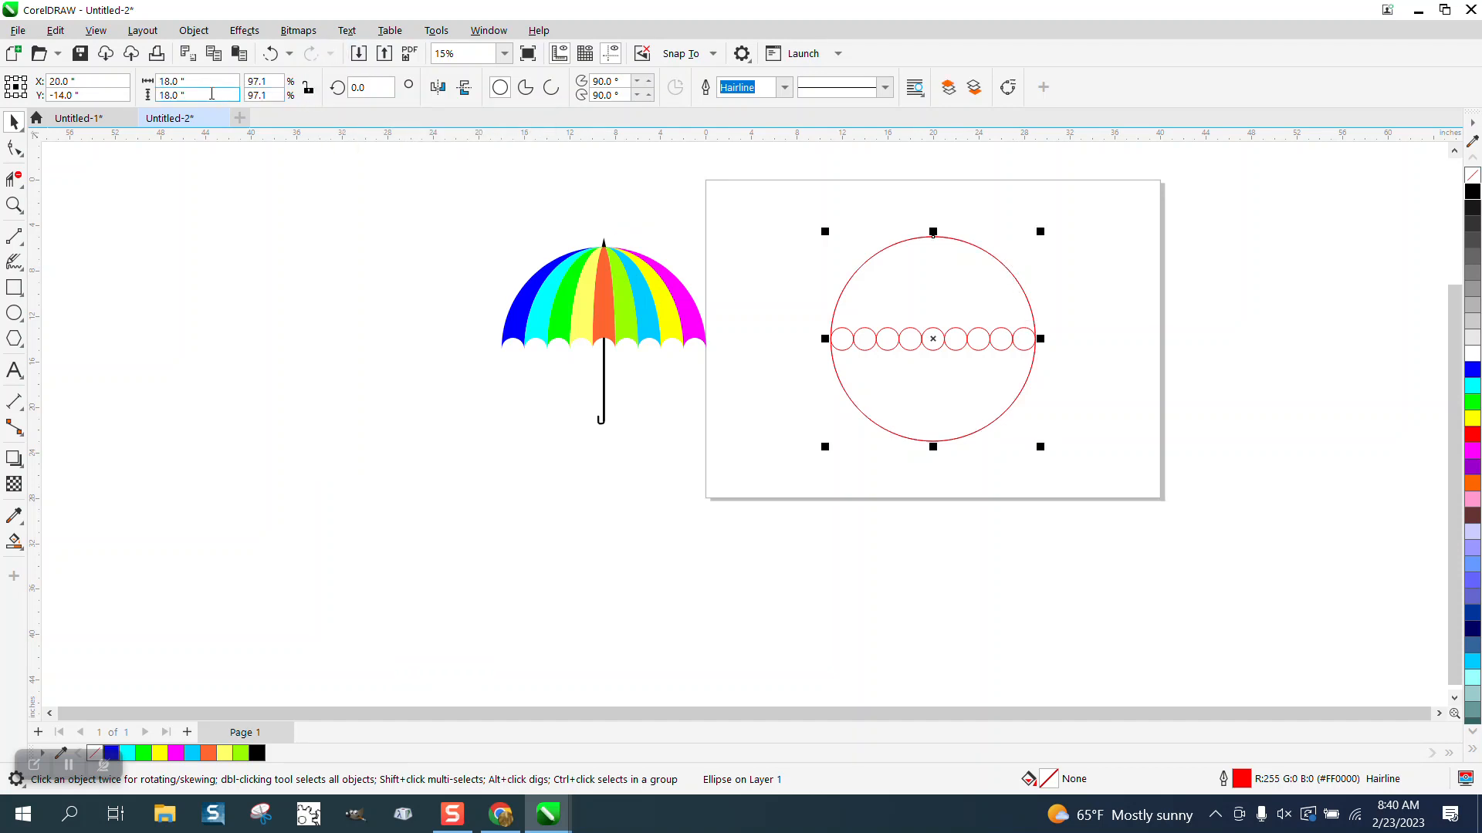
pyautogui.click(176, 81)
pyautogui.write('14')
pyautogui.press('Return')
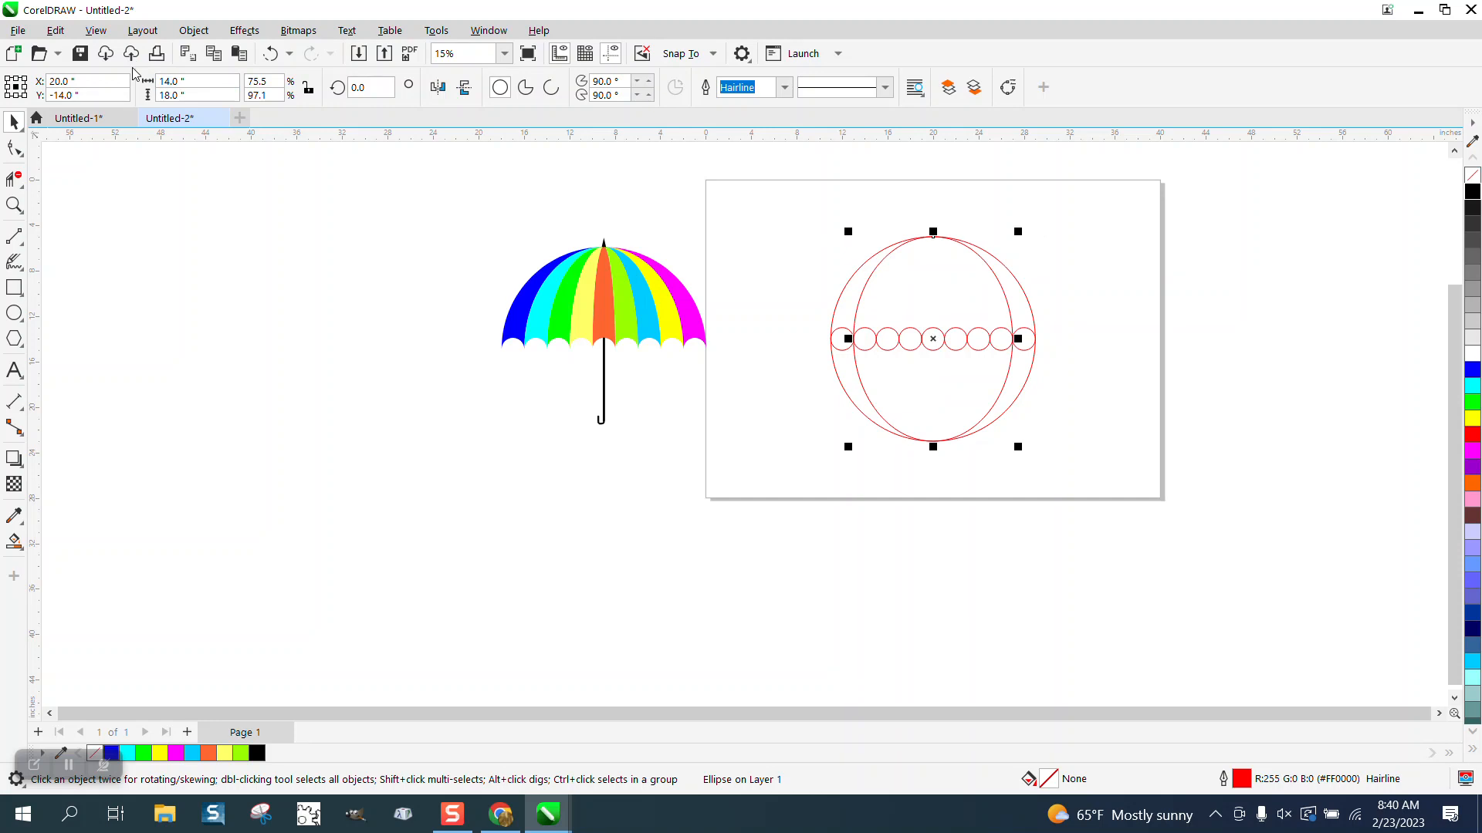
# Step: Repeat the narrowed duplicate three more times, ending with an innermost ellipse 2 inches wide
pyautogui.hotkey('ctrl', 'd')
pyautogui.hotkey('ctrl', 'd')
pyautogui.hotkey('ctrl', 'd')
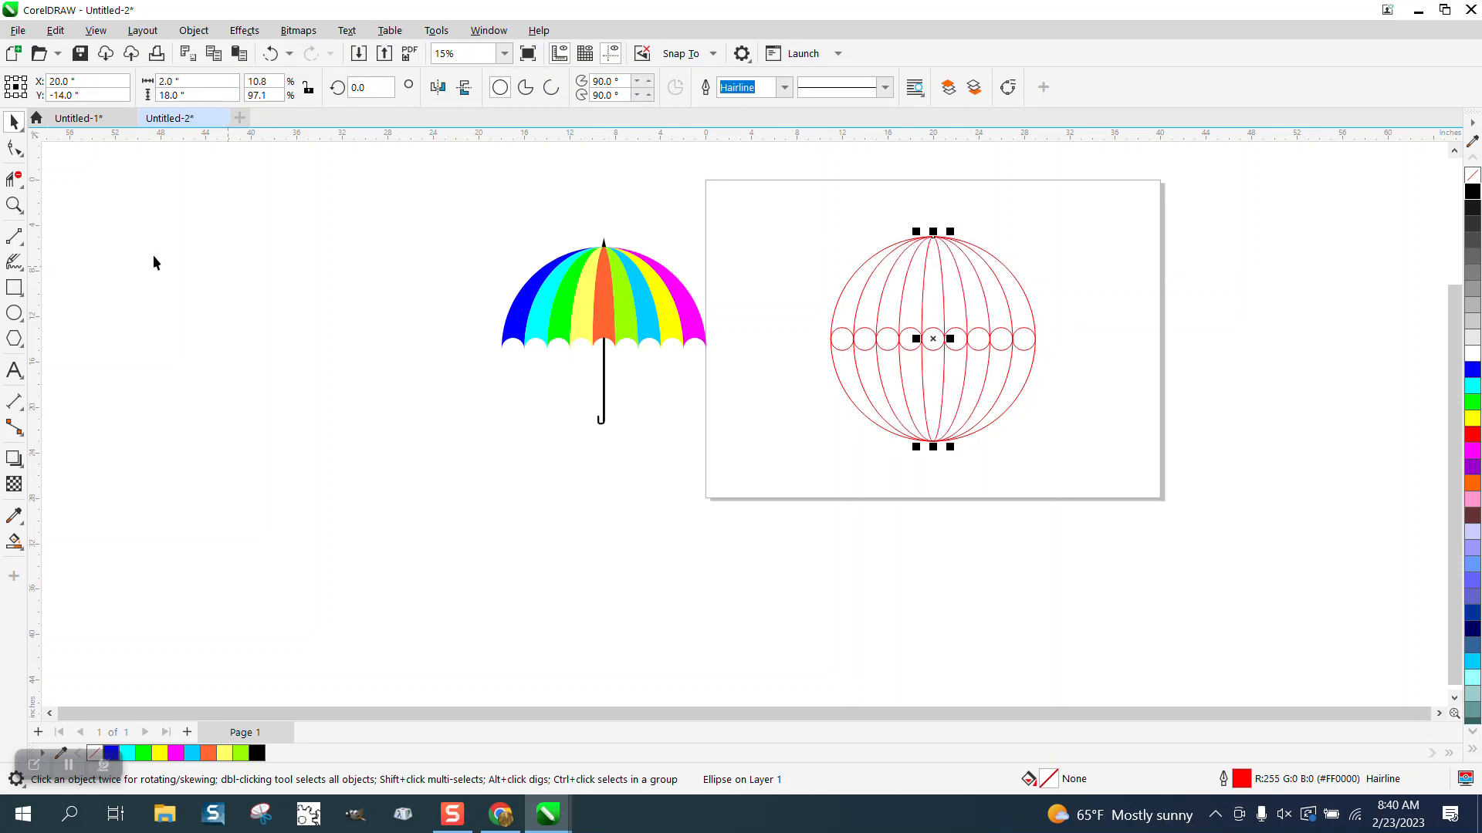
# Step: Smart-fill the three leftmost panels above the row of small circles with blue, undoing any fill that spreads beyond one panel
pyautogui.click(14, 205)
pyautogui.moveTo(813, 216); pyautogui.dragTo(1173, 496)
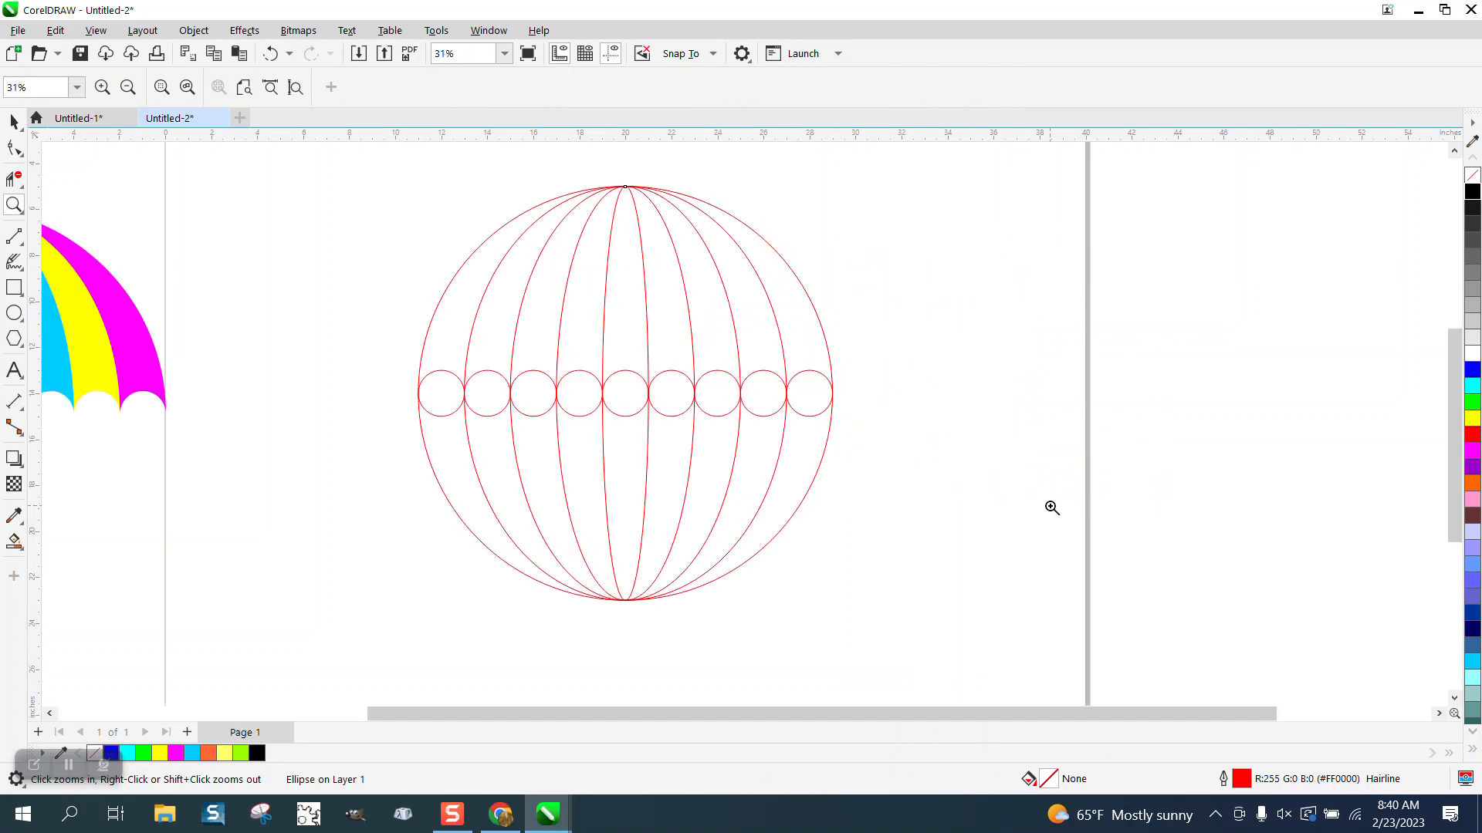
pyautogui.click(13, 540)
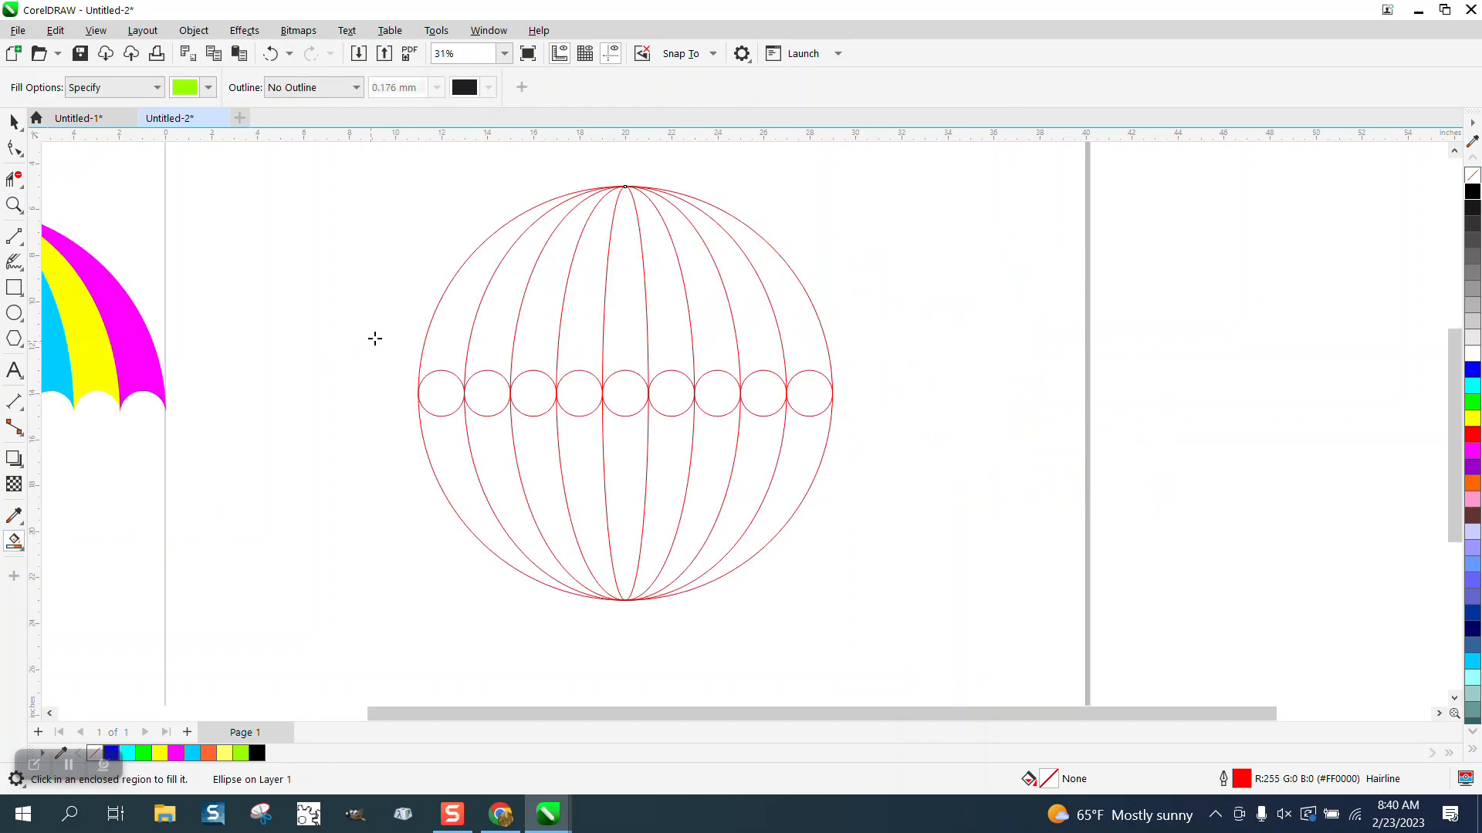
pyautogui.click(209, 87)
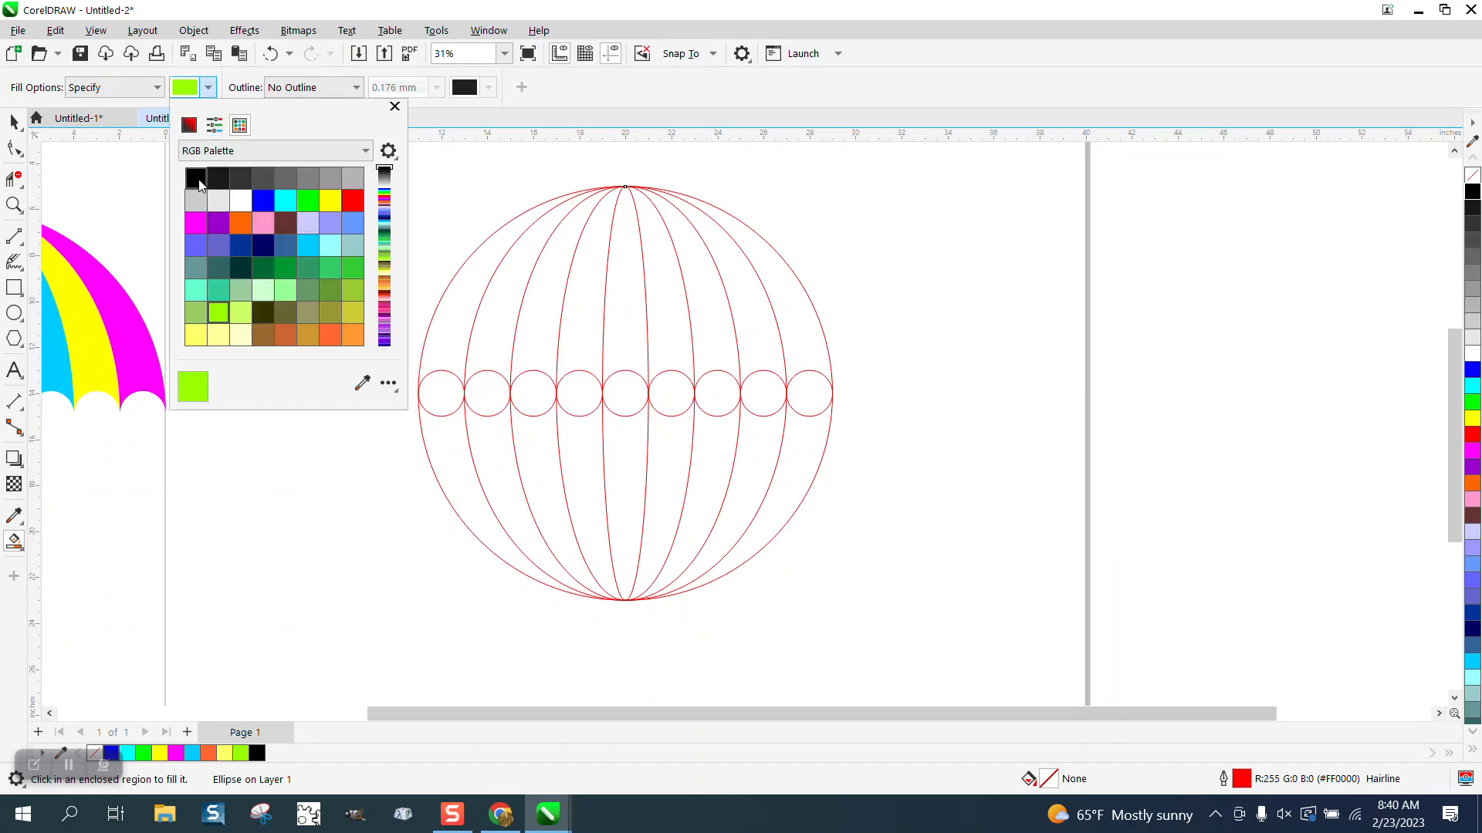
pyautogui.click(263, 202)
pyautogui.click(466, 294)
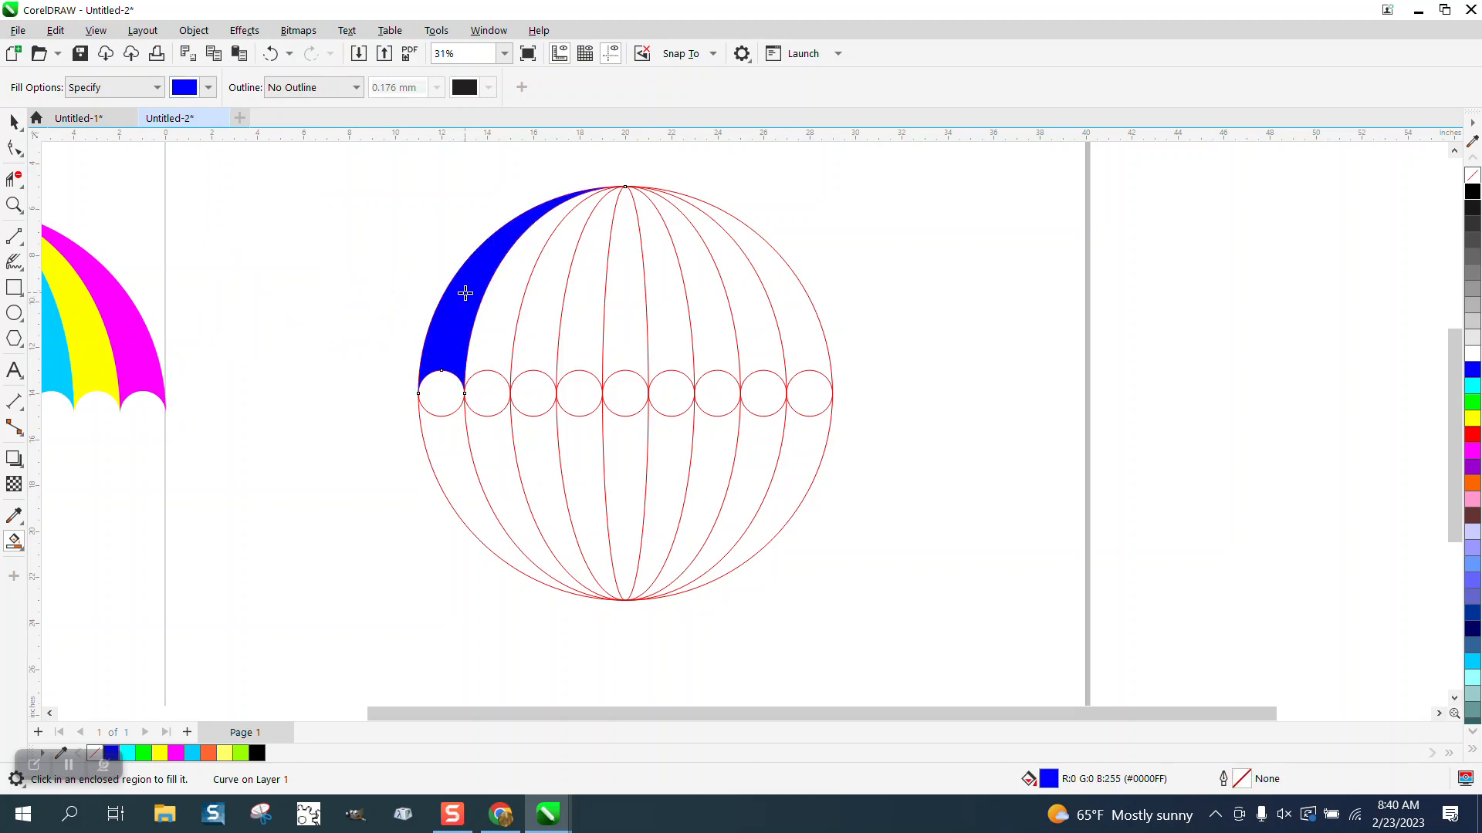
pyautogui.click(494, 301)
pyautogui.click(553, 301)
pyautogui.click(602, 301)
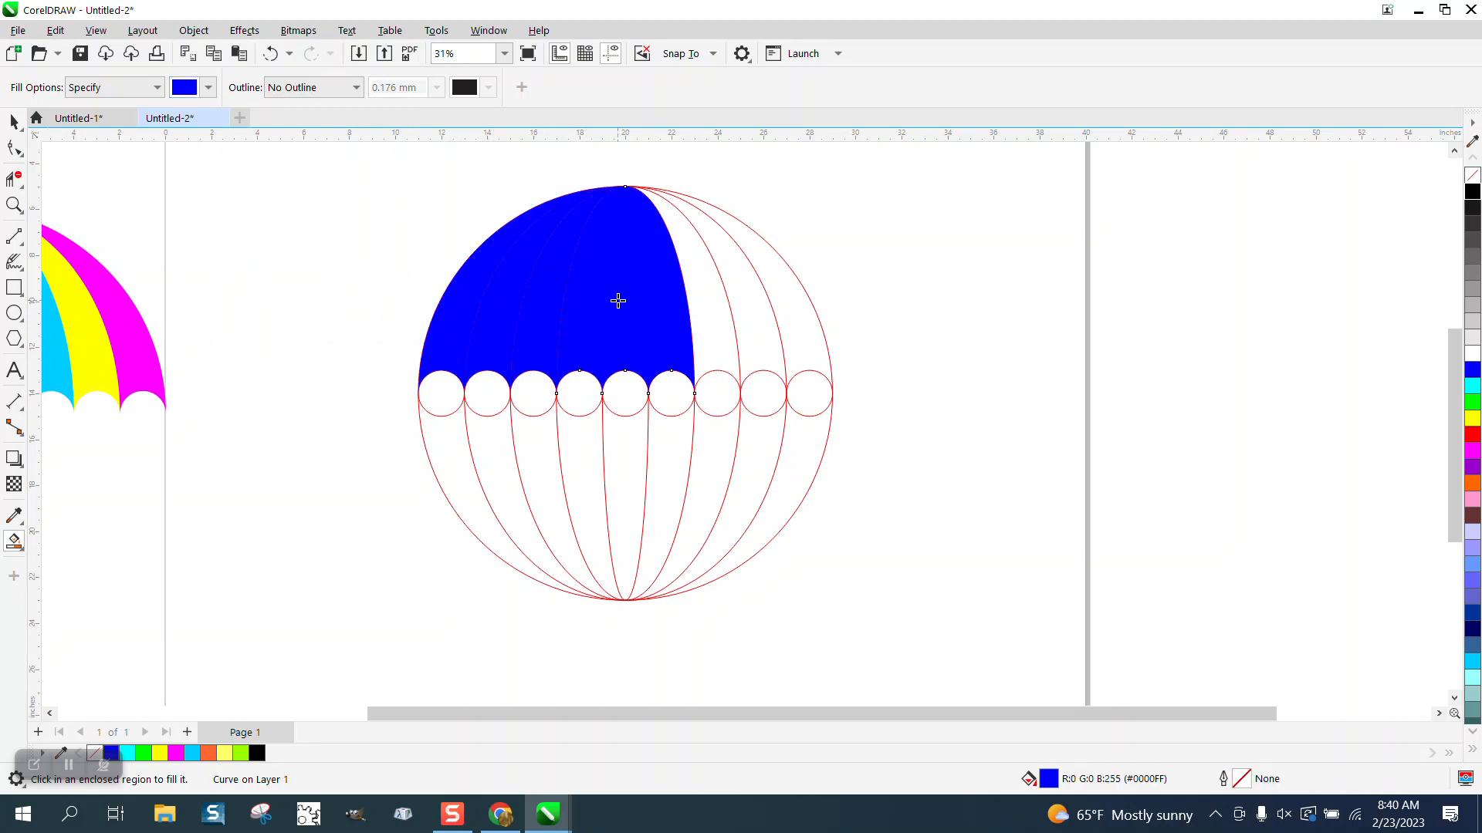
pyautogui.click(270, 53)
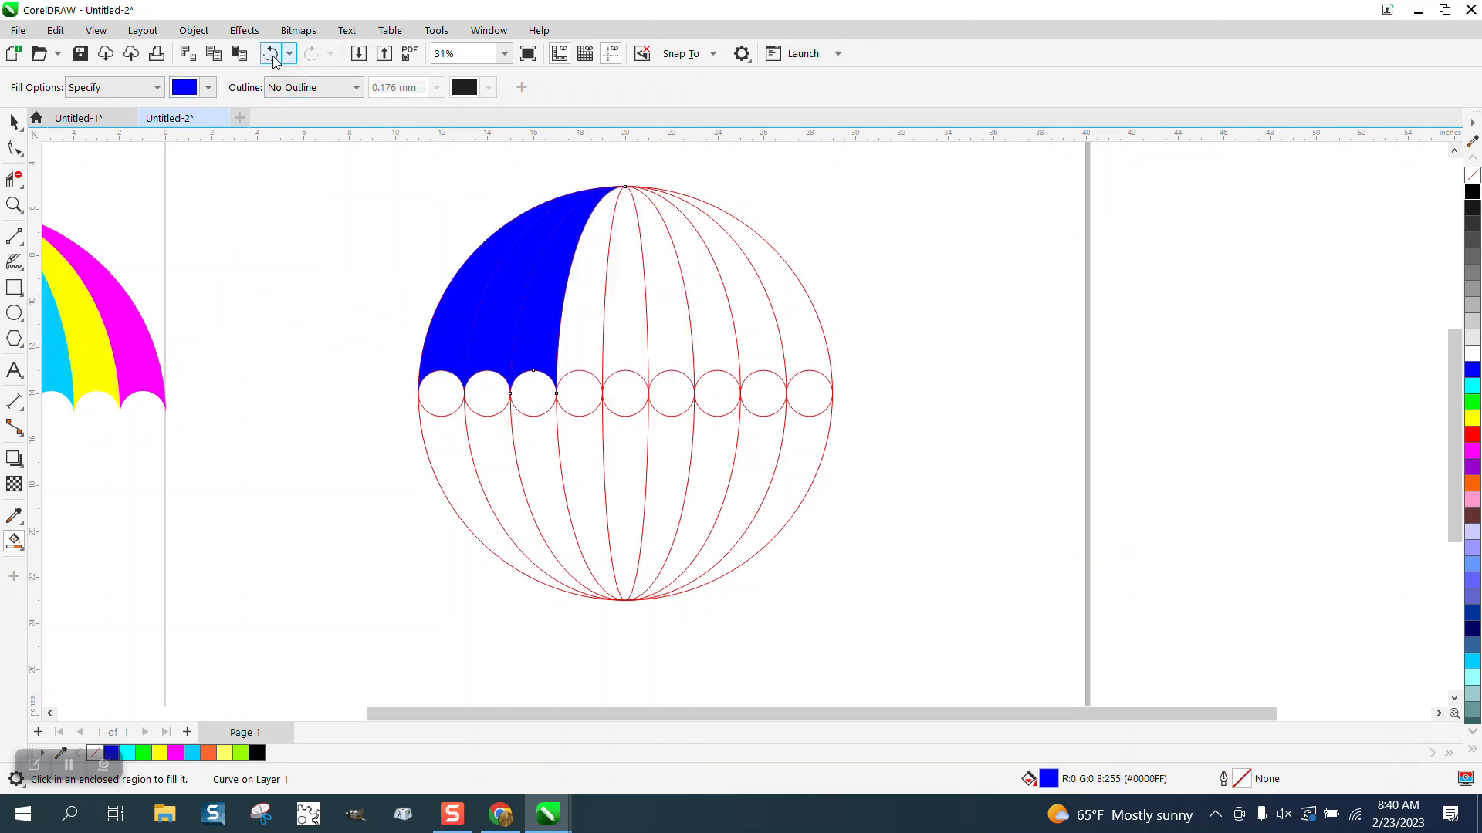
# Step: Set the width of the middle small circle to 2.01 inches
pyautogui.click(14, 122)
pyautogui.click(131, 224)
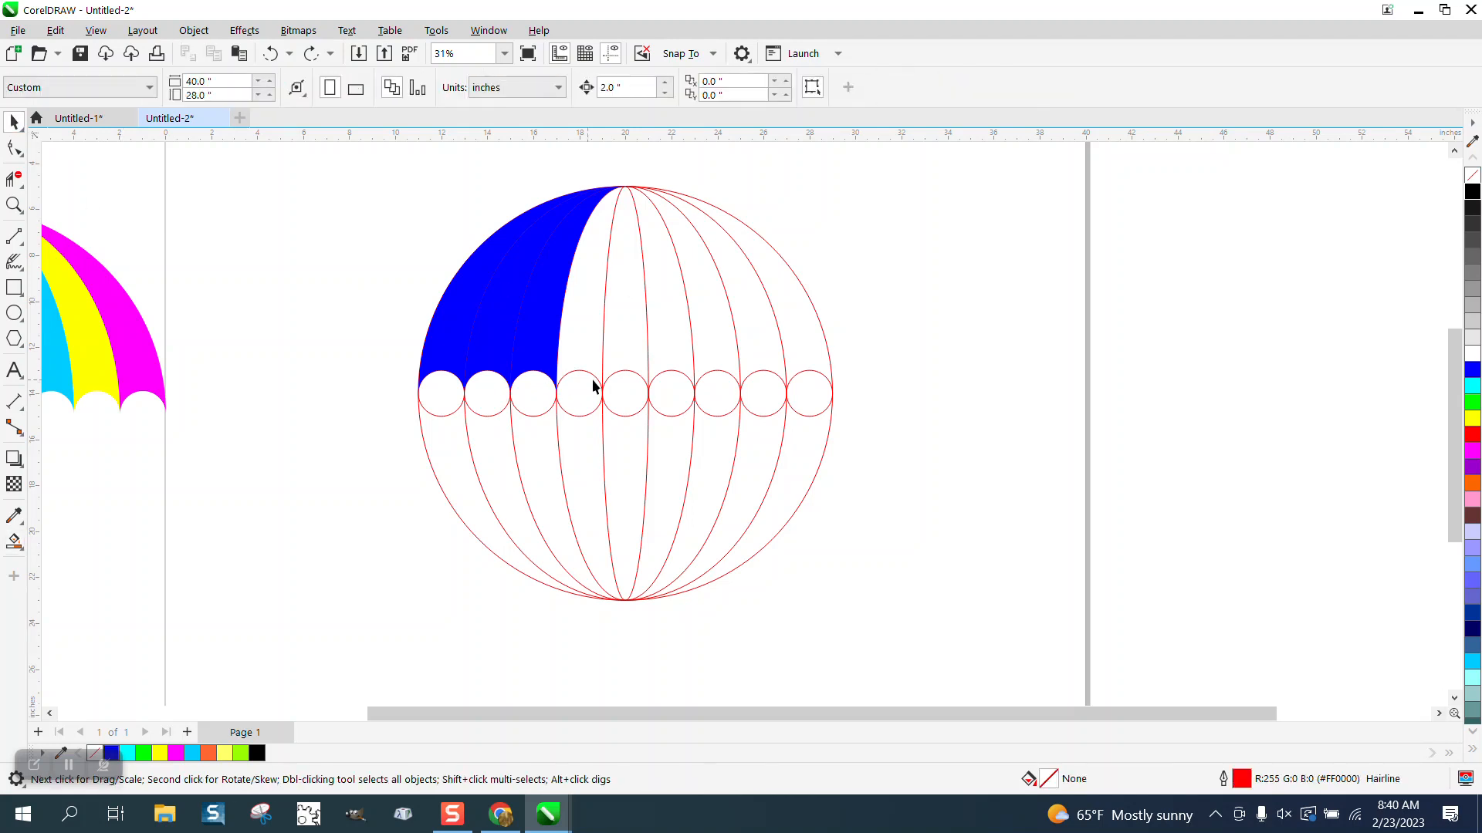
pyautogui.click(625, 372)
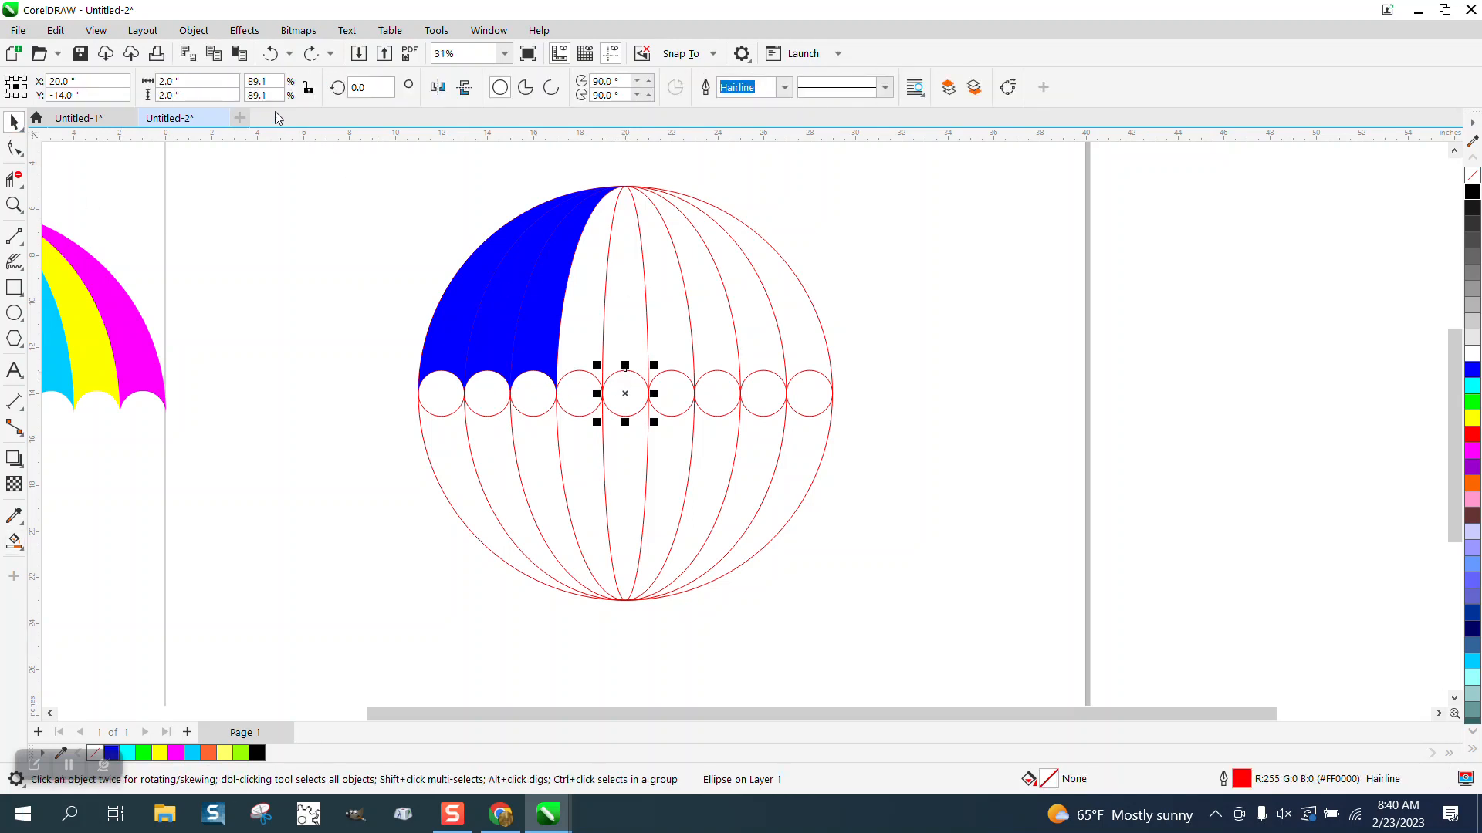
pyautogui.click(168, 81)
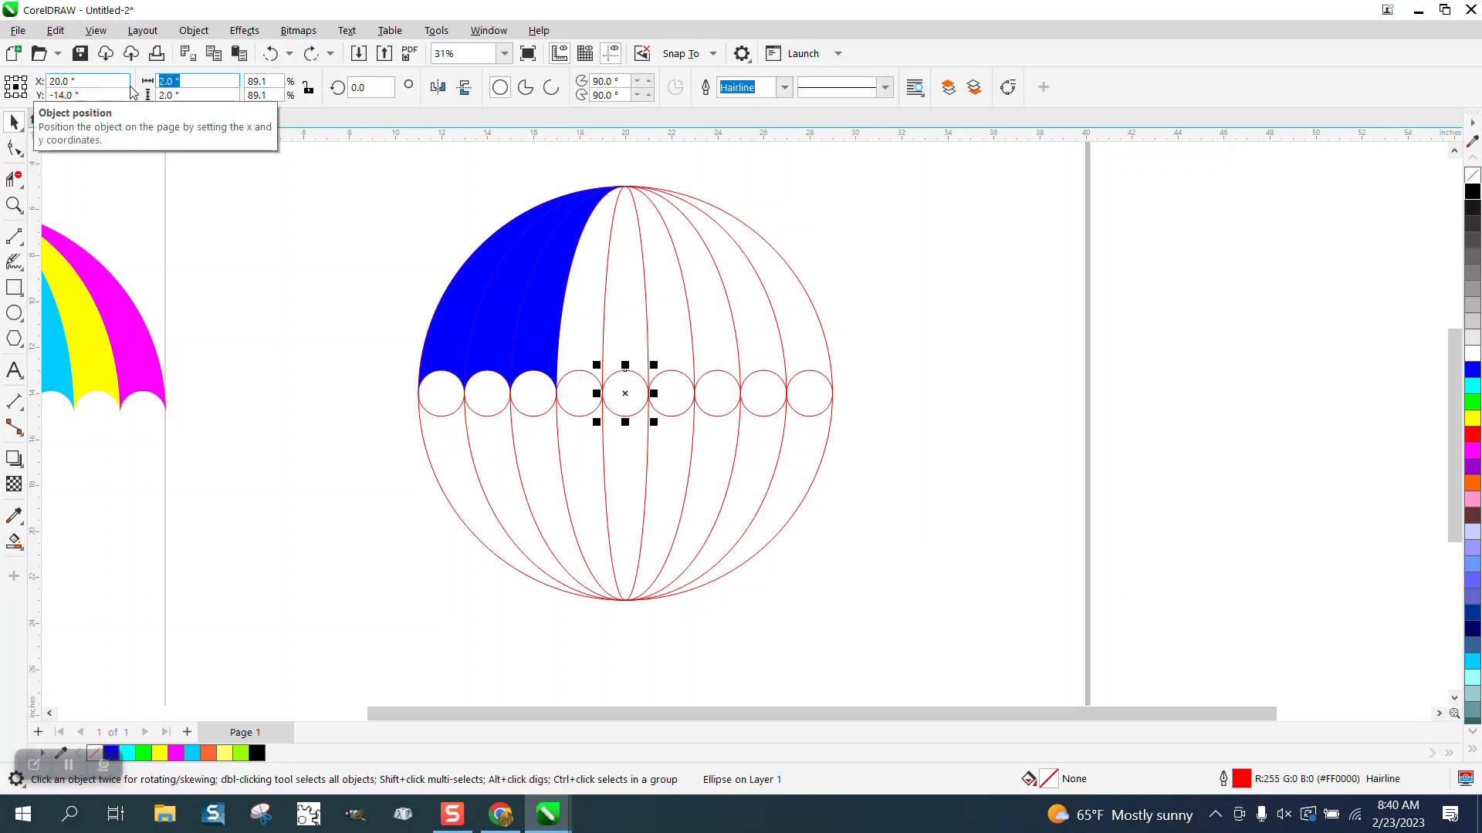
pyautogui.write('2.01')
pyautogui.press('Return')
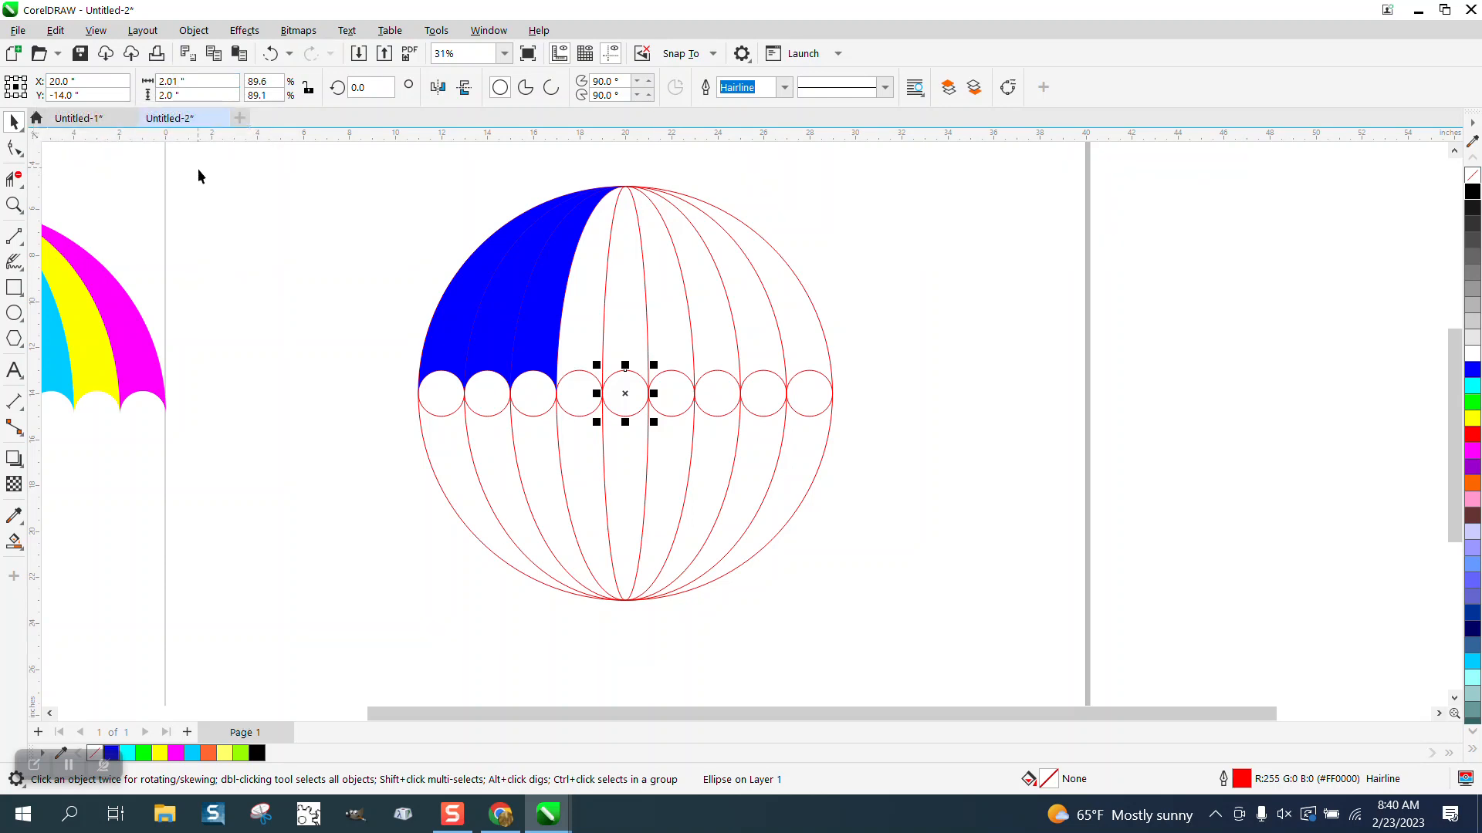
# Step: Smart-fill the six remaining panels above the row of small circles with blue
pyautogui.click(13, 542)
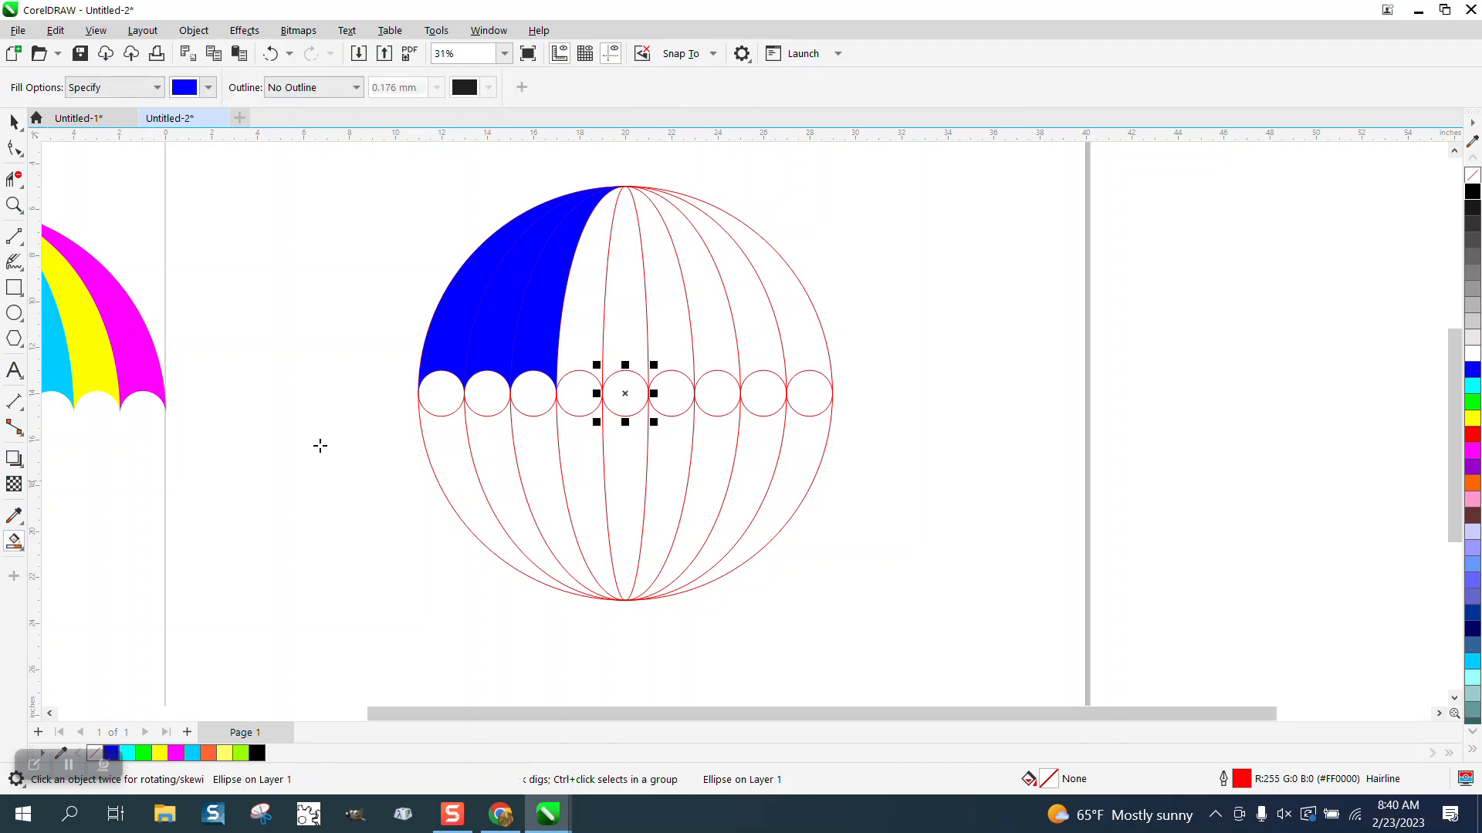
pyautogui.click(625, 303)
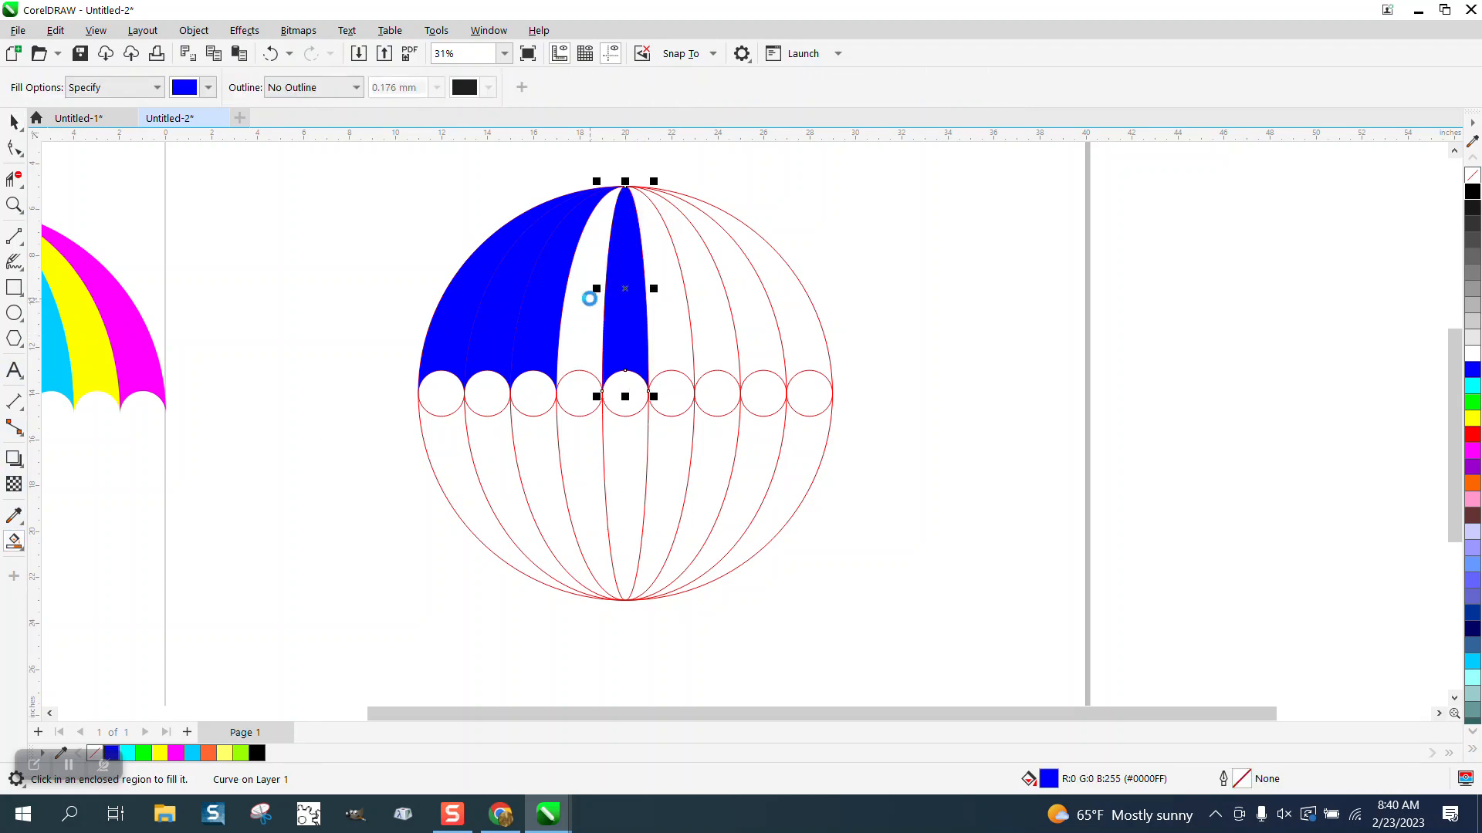
pyautogui.click(588, 298)
pyautogui.click(671, 291)
pyautogui.click(718, 292)
pyautogui.click(761, 291)
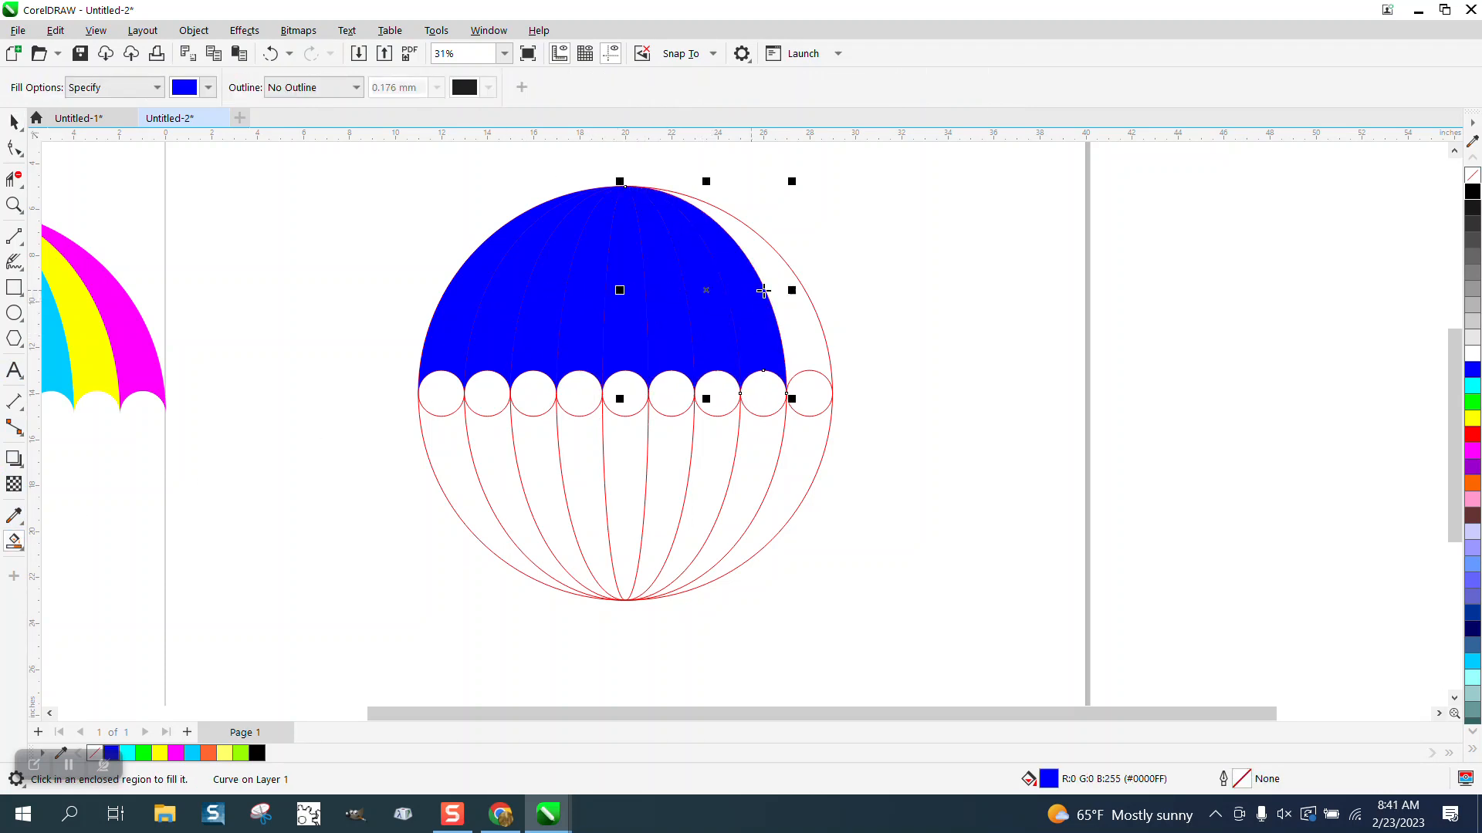
pyautogui.click(799, 291)
# Step: Recolour the leftmost umbrella panel cyan
pyautogui.click(14, 122)
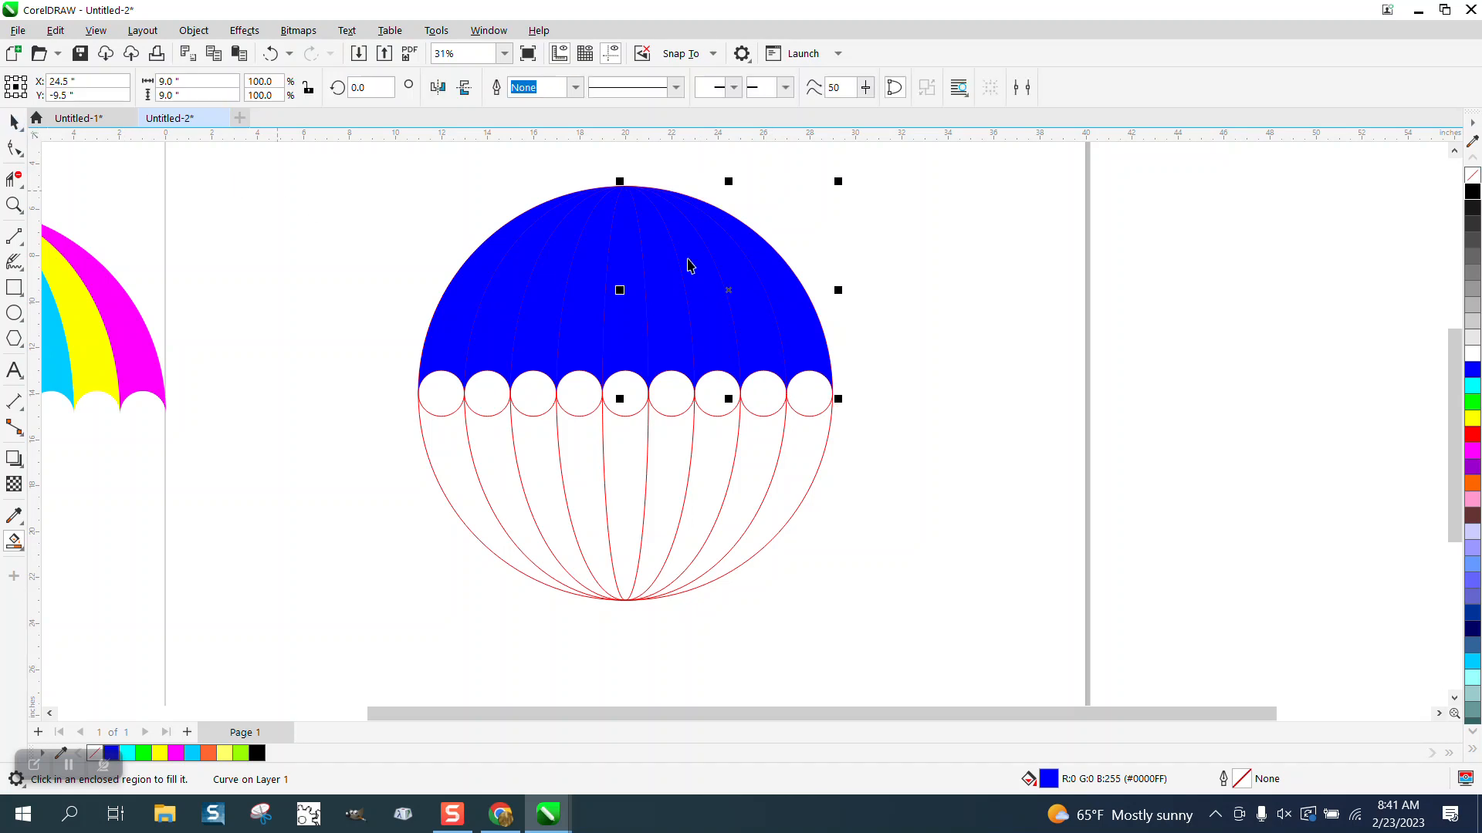
pyautogui.click(873, 275)
pyautogui.click(487, 331)
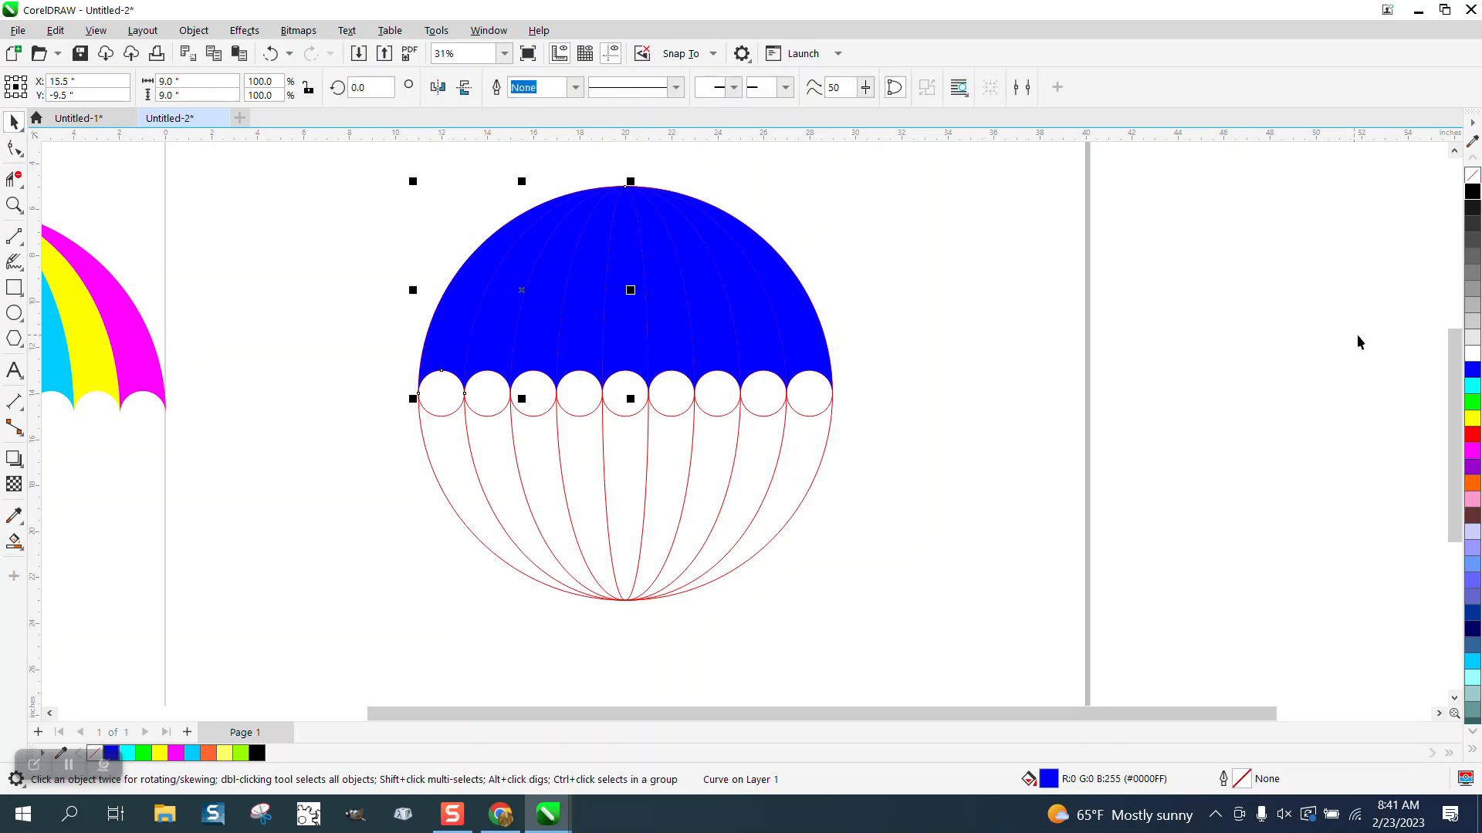
pyautogui.click(1472, 386)
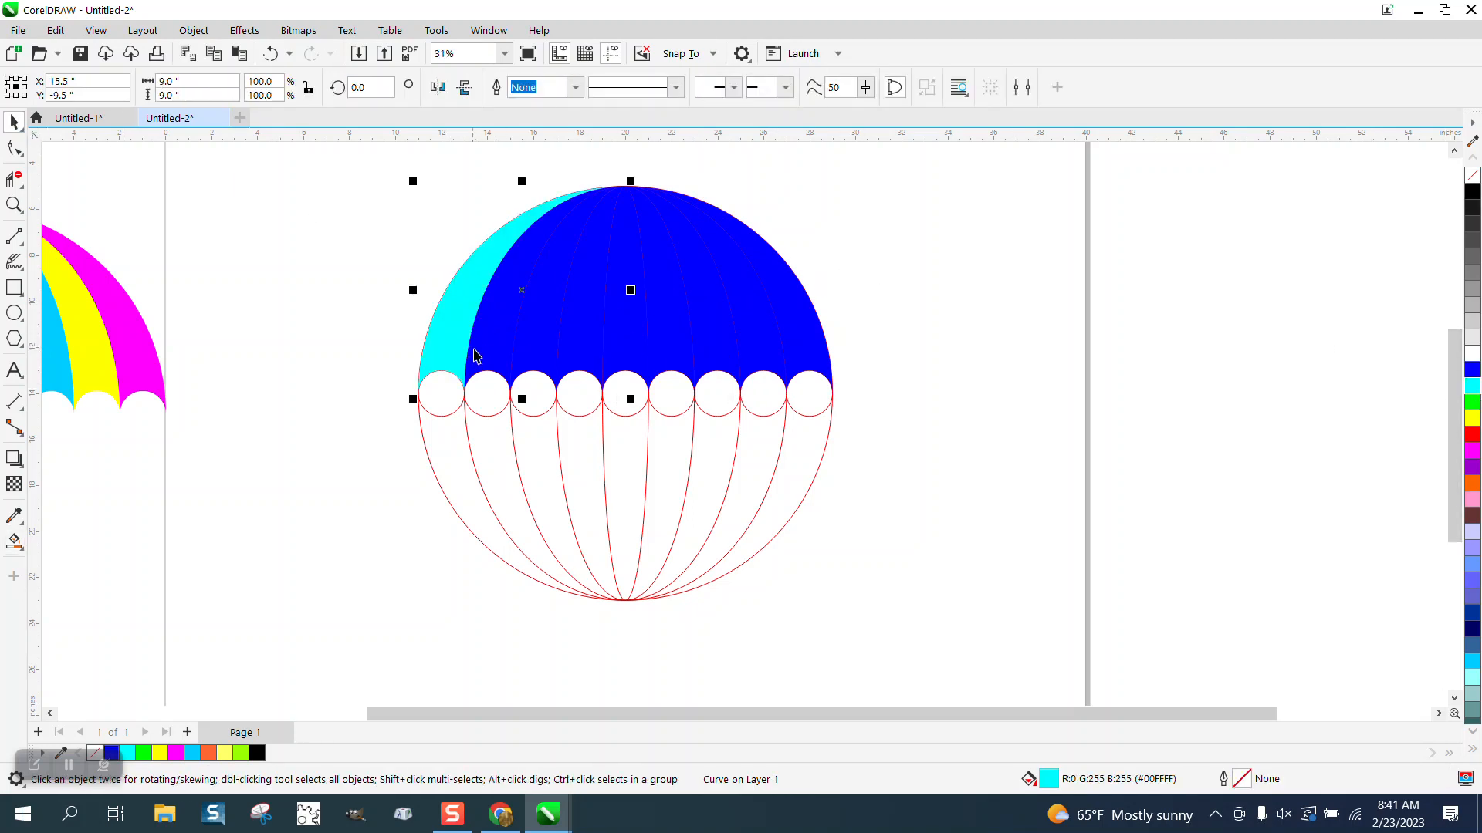
# Step: Recolour the third umbrella panel from the left green, the fourth red and the middle panel magenta
pyautogui.click(536, 348)
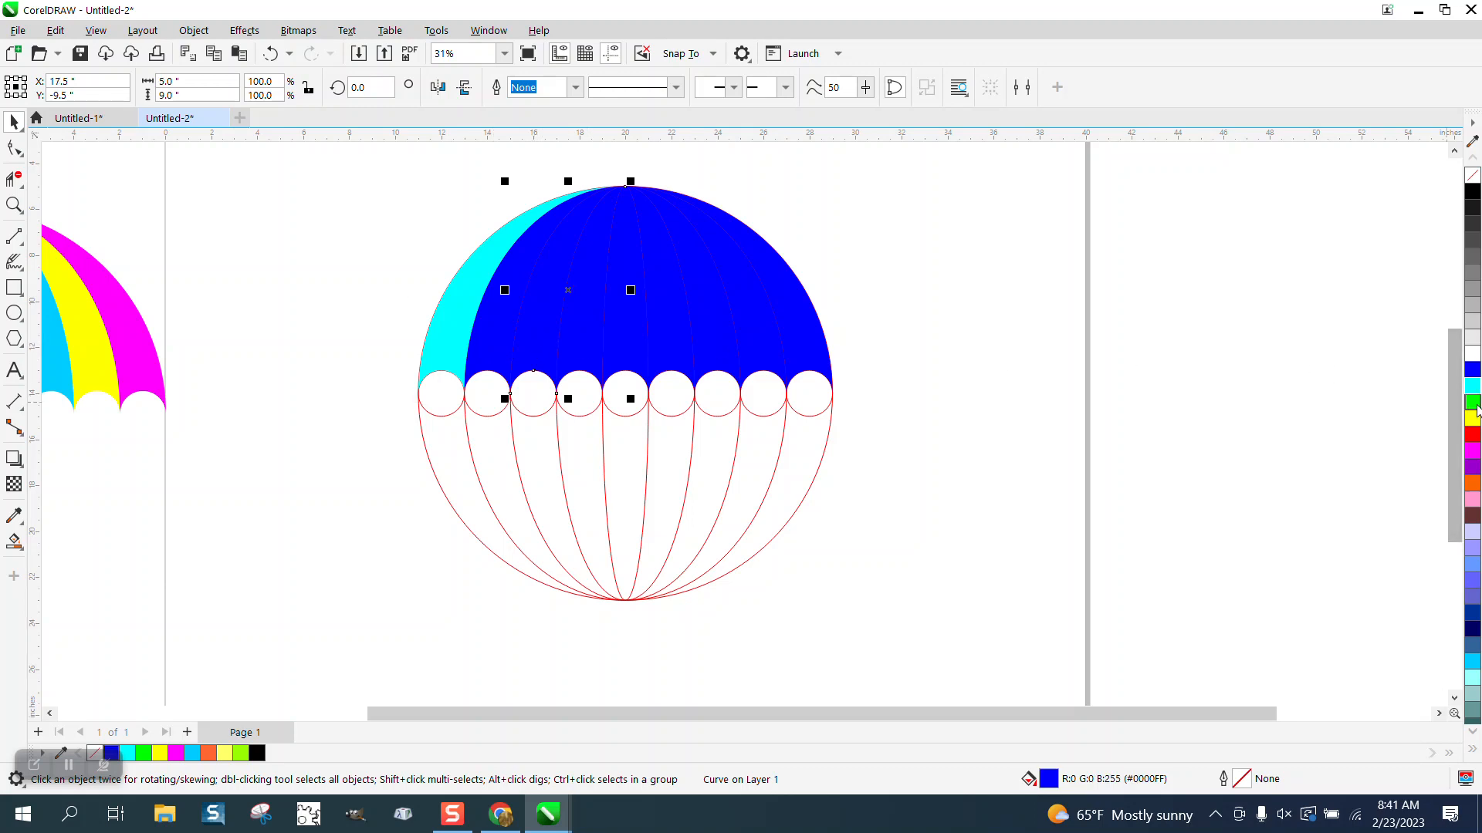
pyautogui.click(1473, 402)
pyautogui.click(597, 329)
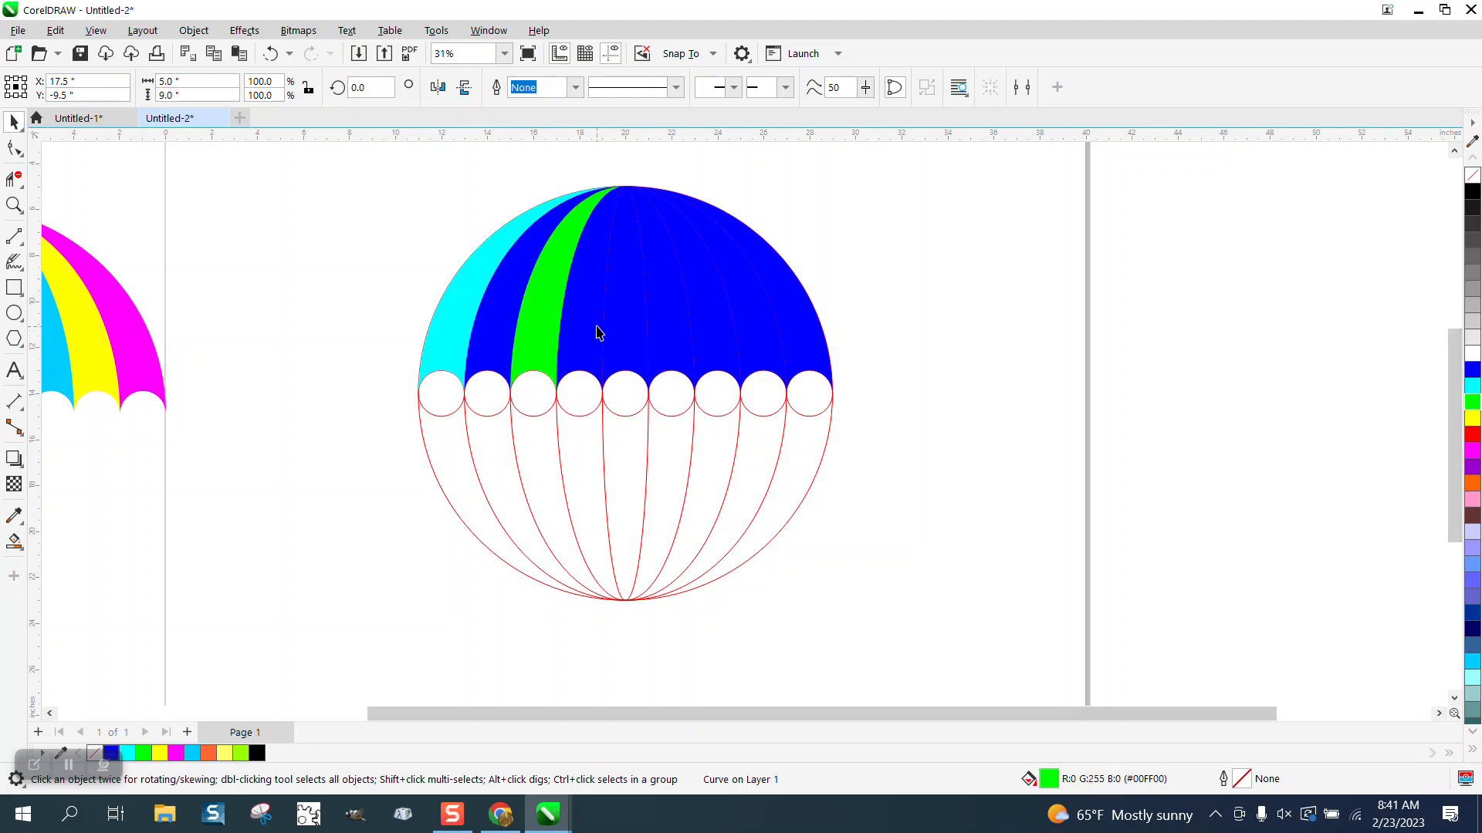
pyautogui.click(1474, 436)
pyautogui.click(662, 339)
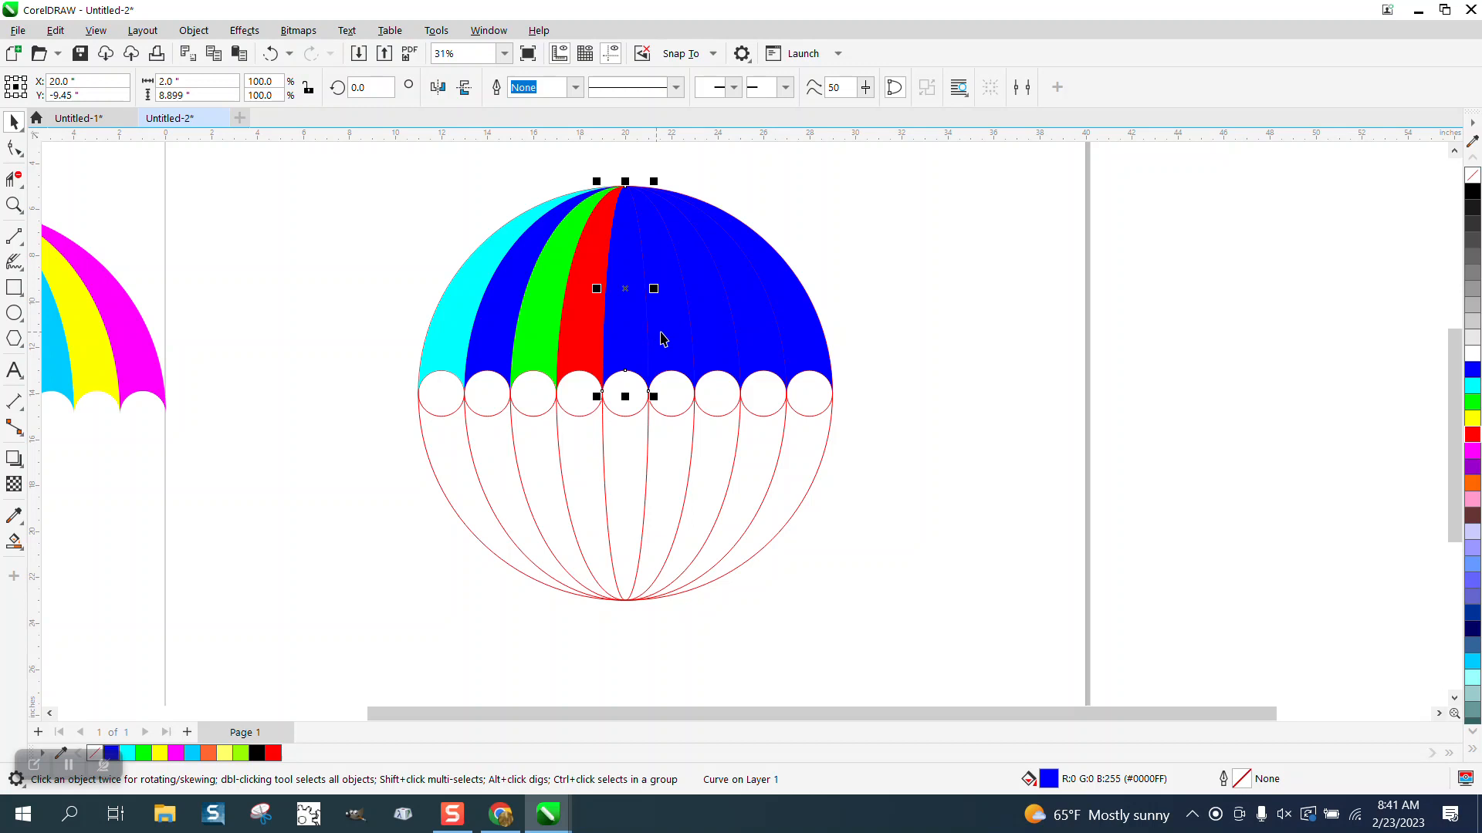
pyautogui.click(1474, 453)
# Step: Recolour the four panels right of the magenta one orange, sky blue, light yellow and orange-red, in that order
pyautogui.click(670, 339)
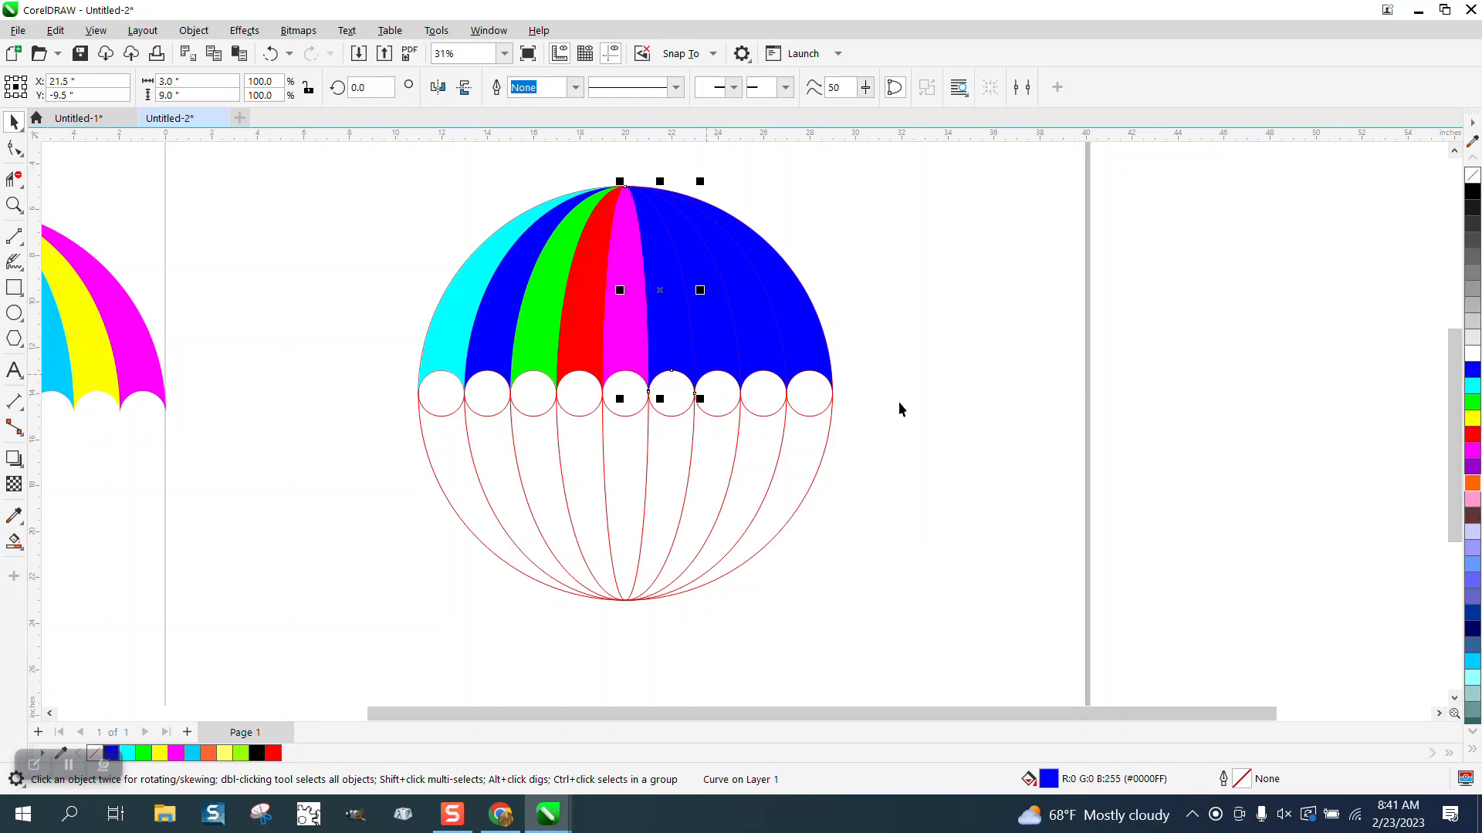
pyautogui.click(1473, 482)
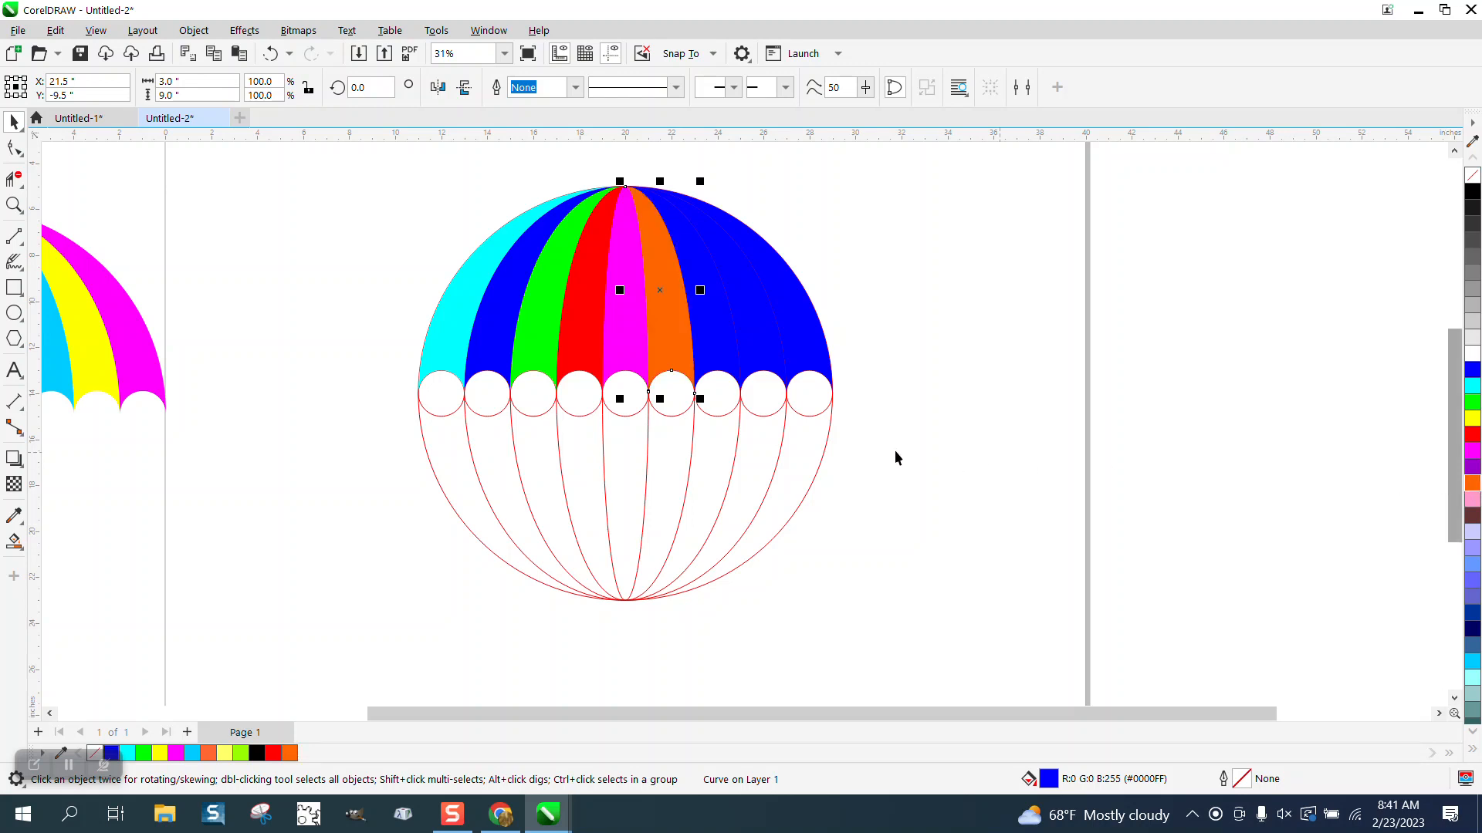
pyautogui.click(726, 363)
pyautogui.click(1473, 662)
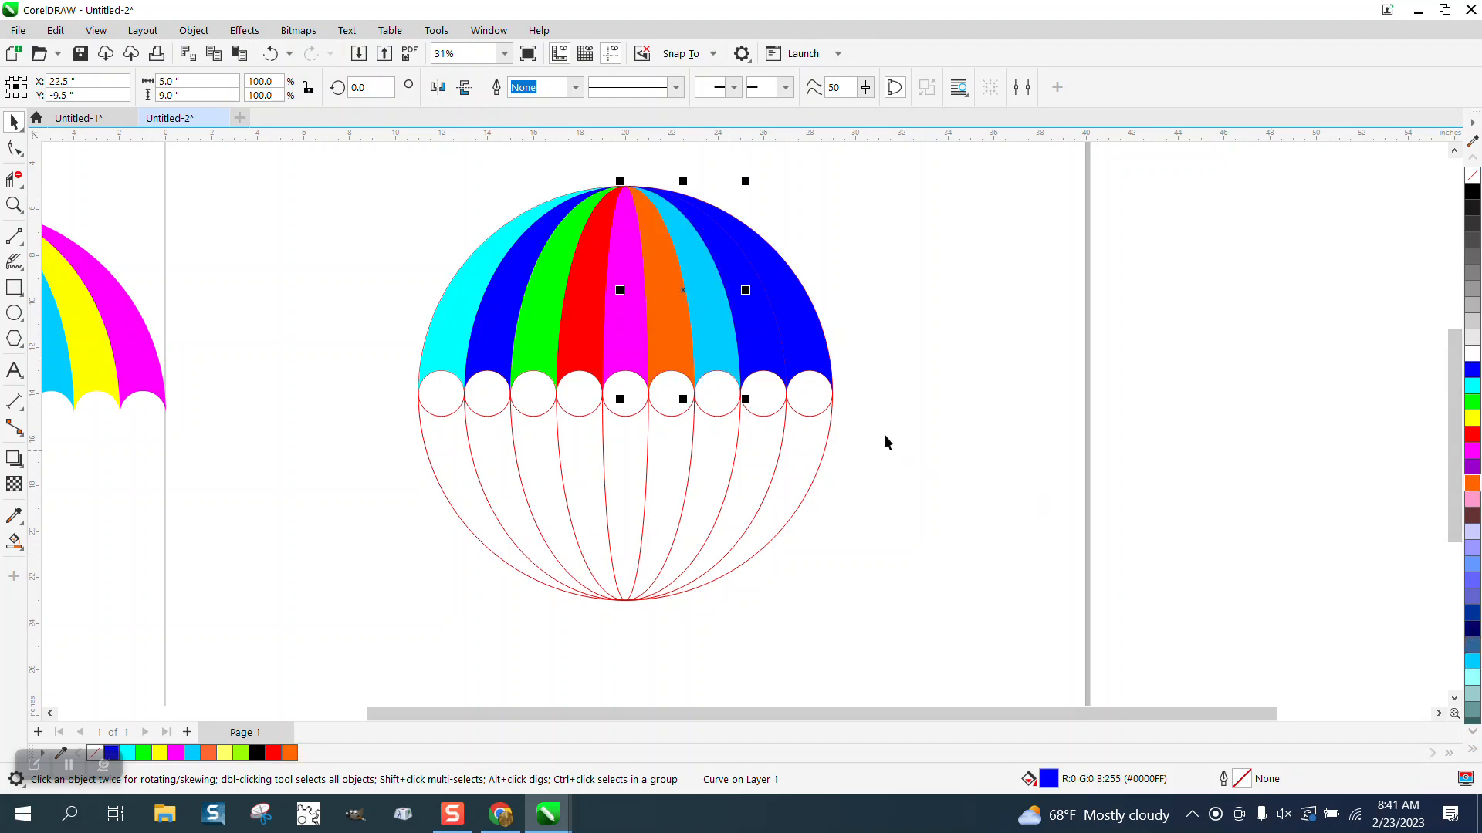
pyautogui.click(1473, 731)
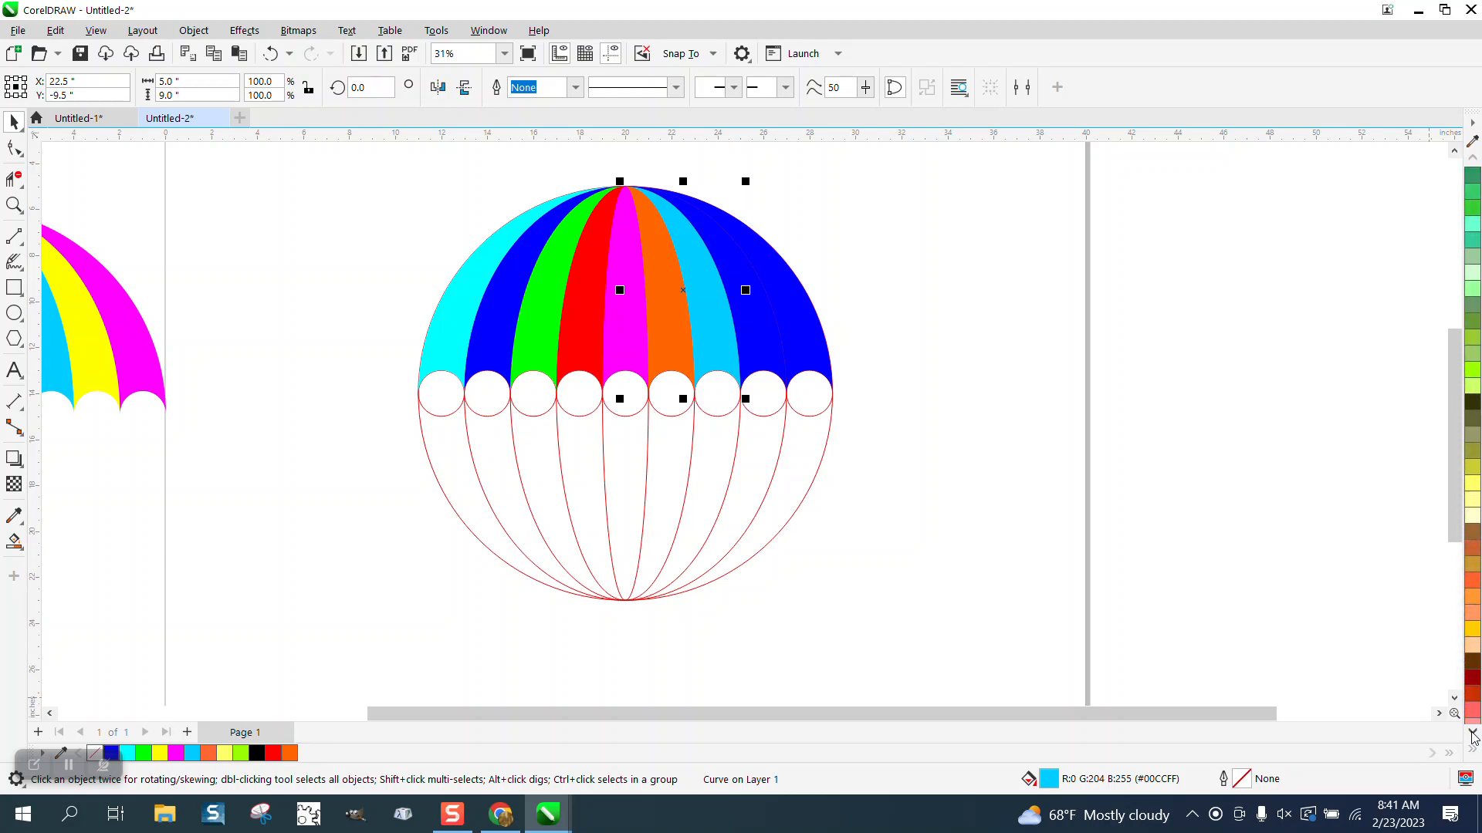
pyautogui.click(762, 343)
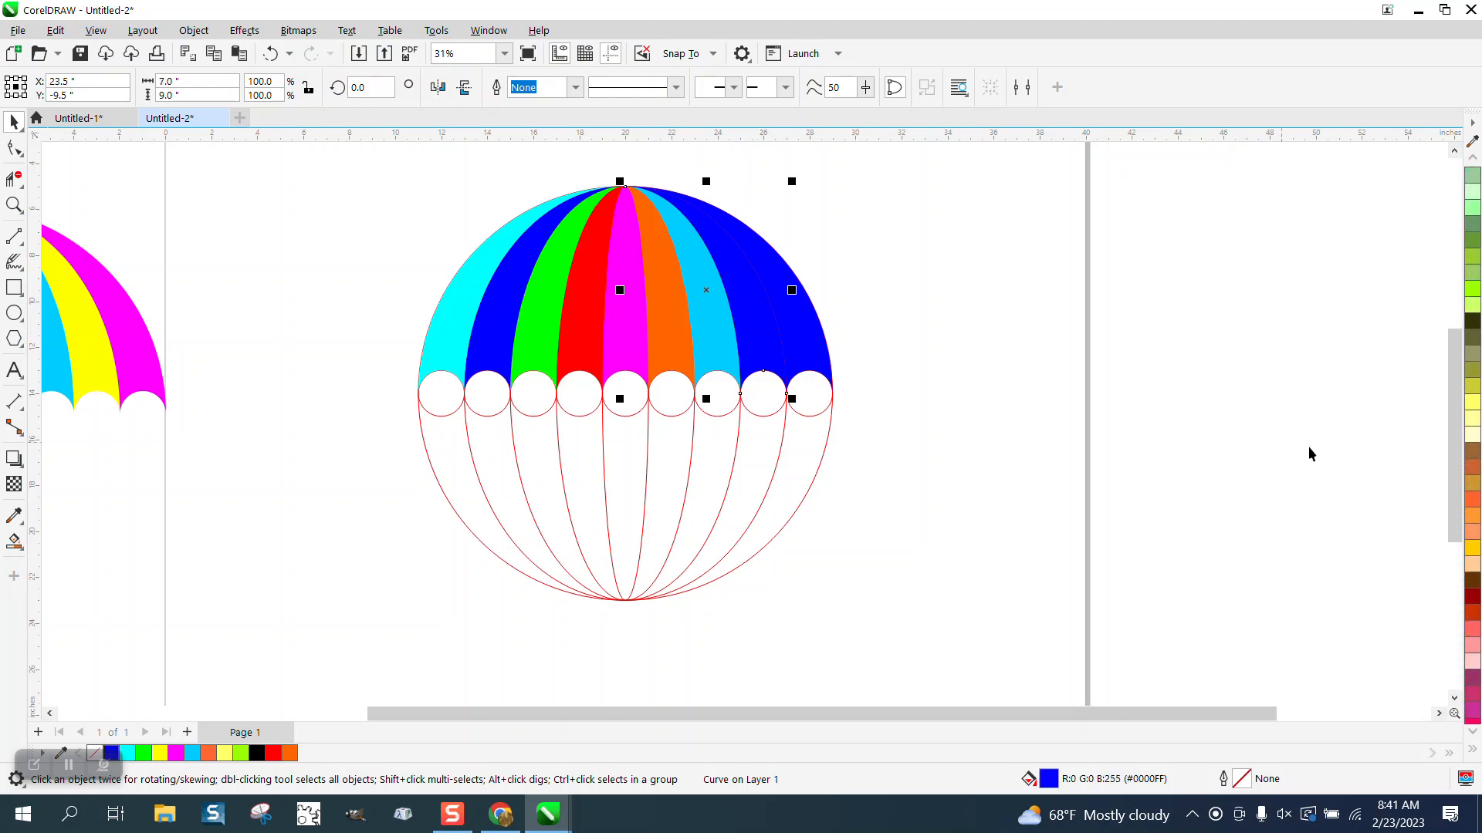
pyautogui.click(1472, 409)
pyautogui.click(811, 349)
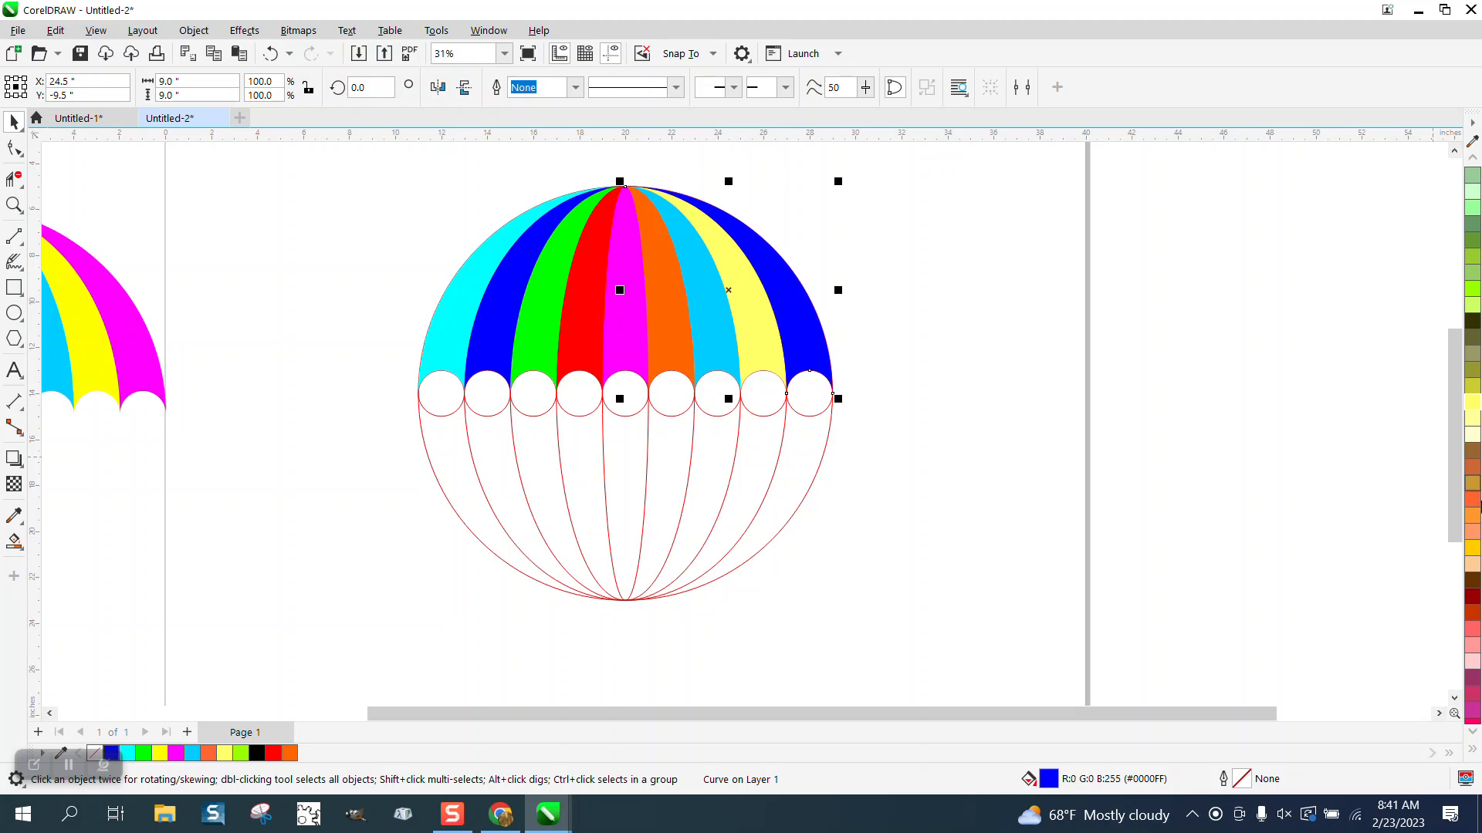
pyautogui.click(1472, 499)
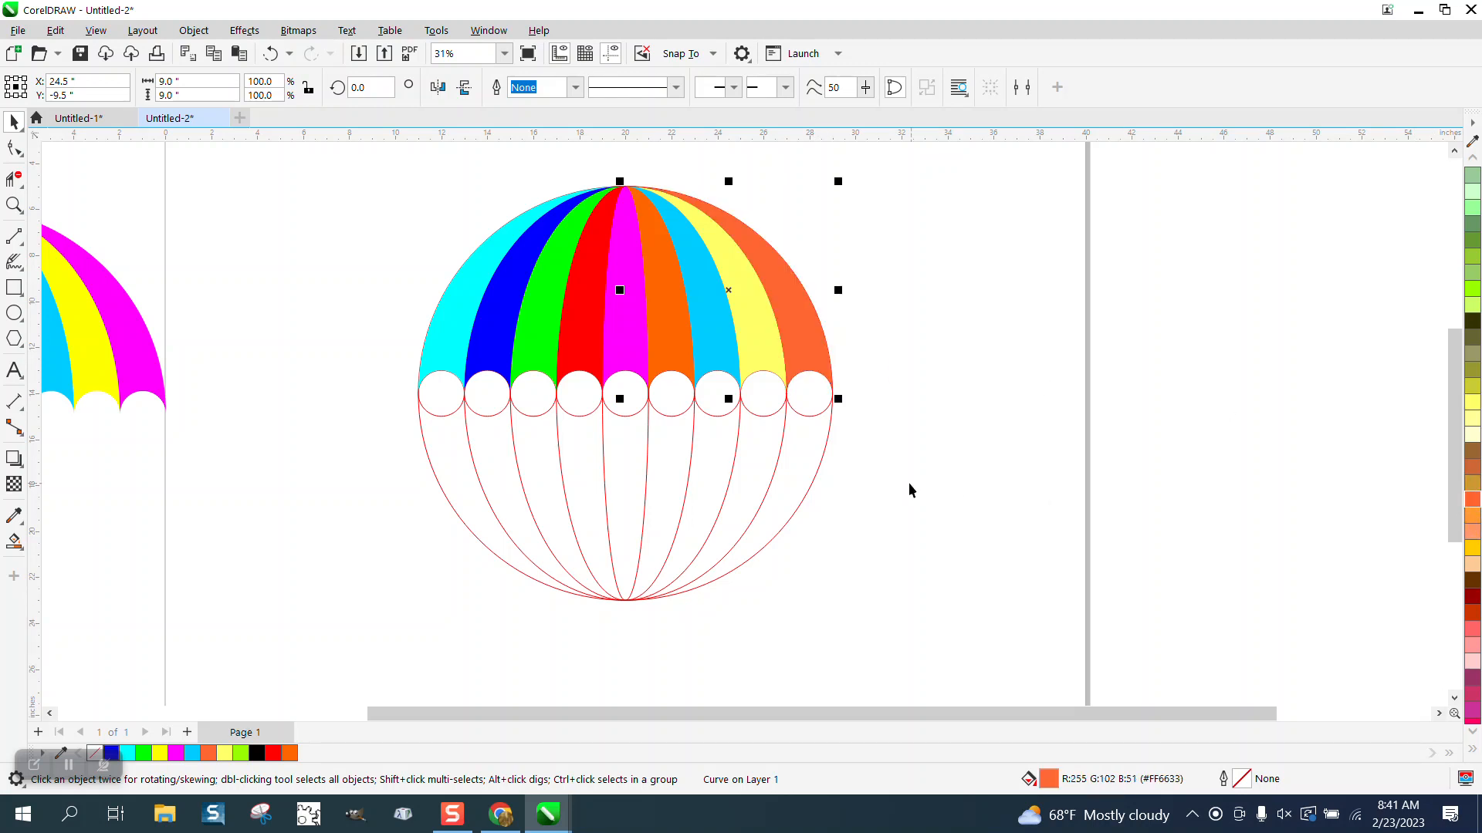
# Step: With nothing selected, set the nudge distance to 18 inches
pyautogui.scroll(-2, 897, 484)
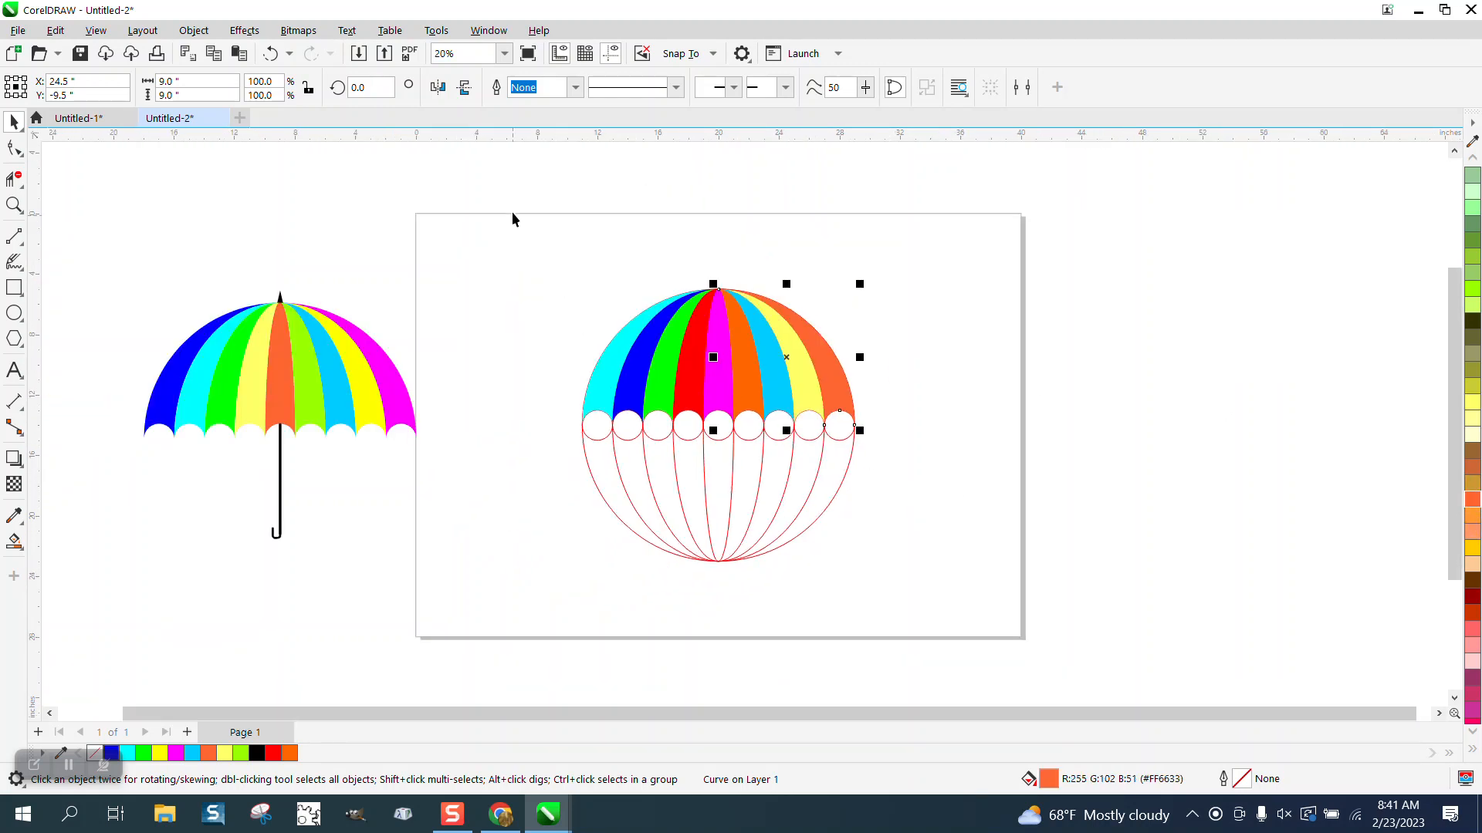
pyautogui.click(529, 191)
pyautogui.moveTo(631, 87); pyautogui.dragTo(530, 108)
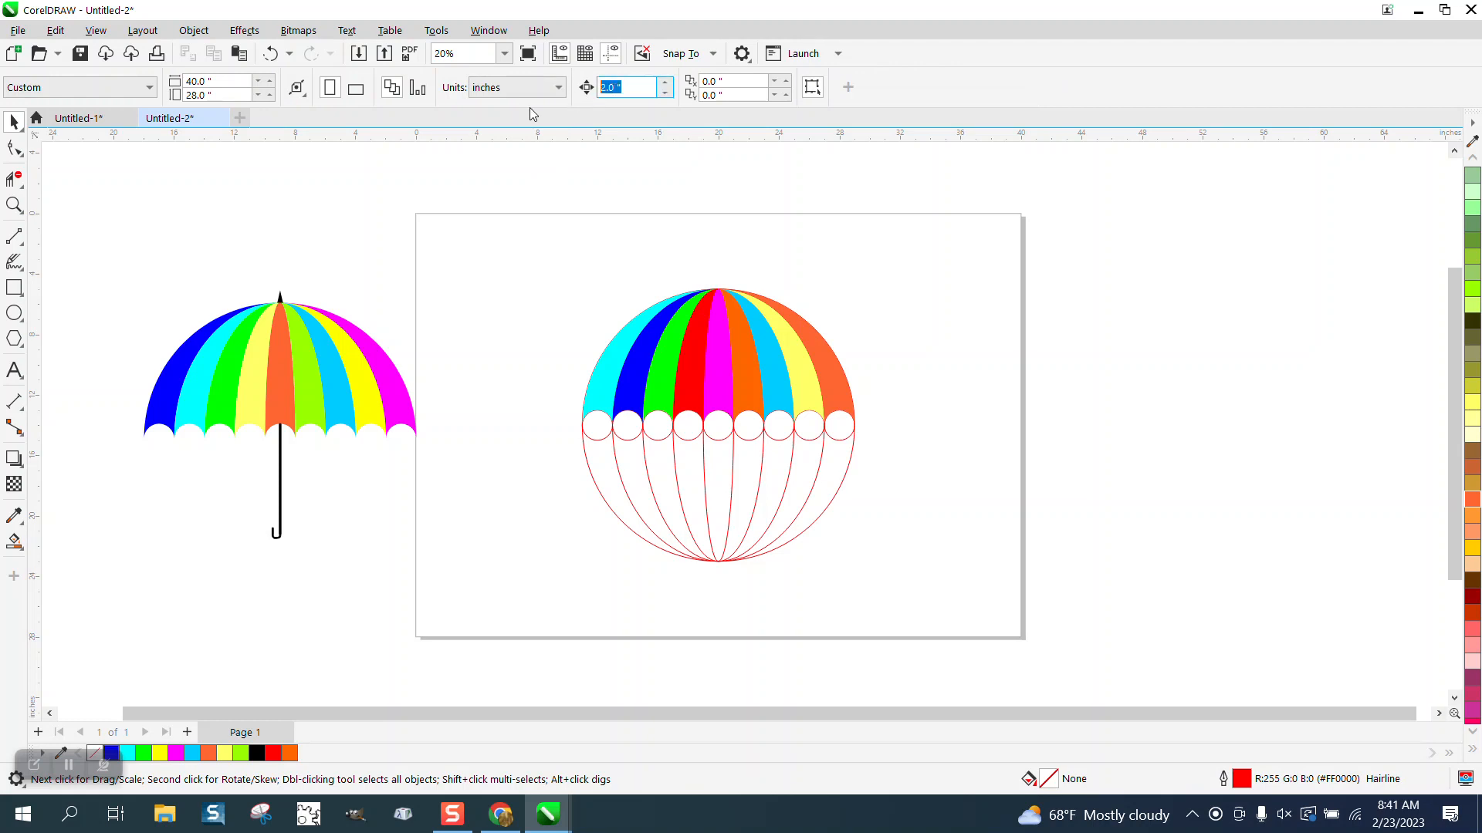
pyautogui.write('18')
pyautogui.press('Return')
# Step: Nudge the orange-red, light yellow, sky blue, orange and magenta panels 18 inches to the right, one by one
pyautogui.click(825, 369)
pyautogui.press('Right')
pyautogui.click(814, 376)
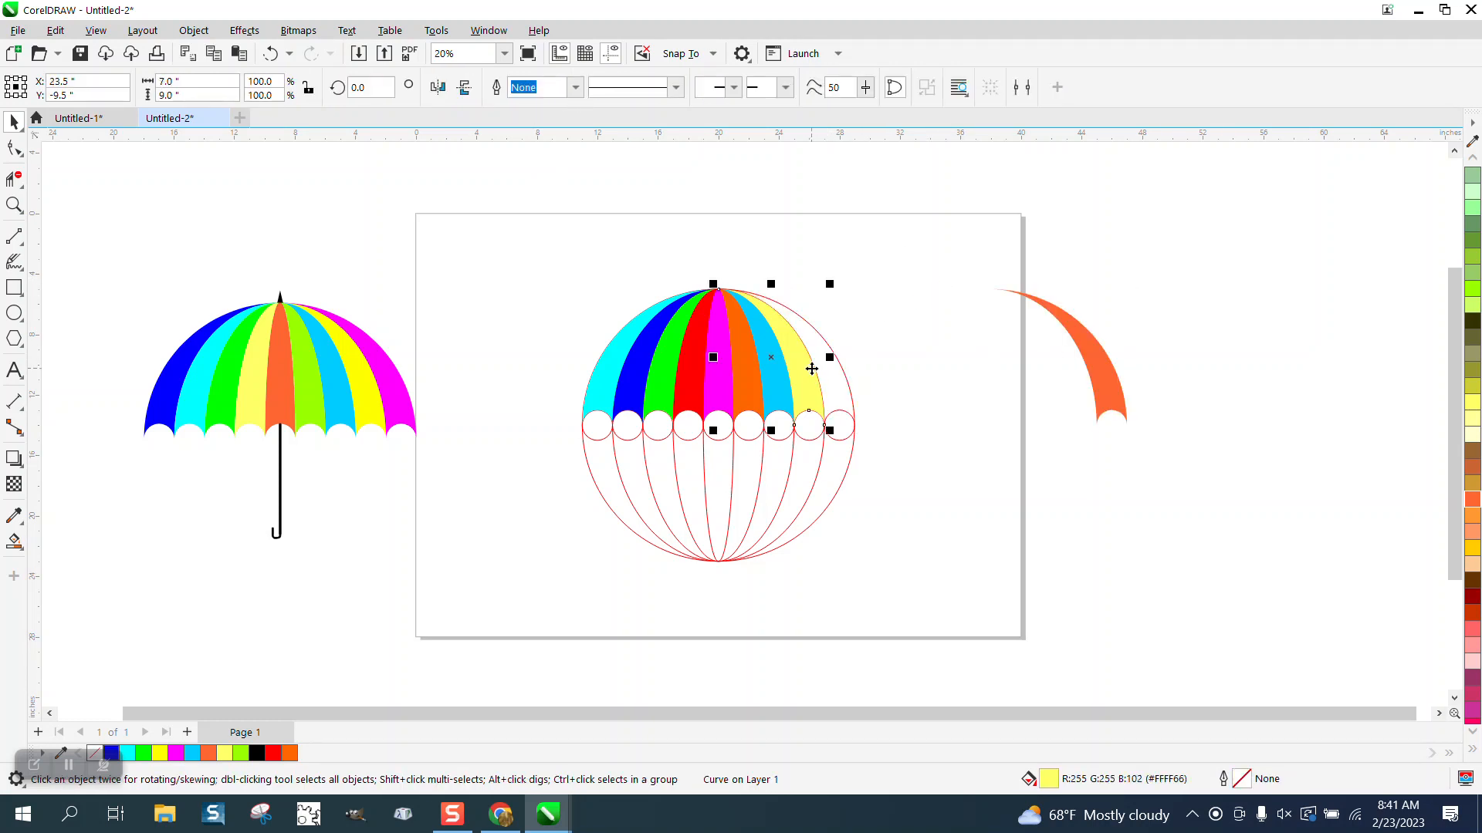
pyautogui.press('Right')
pyautogui.click(782, 377)
pyautogui.press('Right')
pyautogui.click(750, 376)
pyautogui.press('Right')
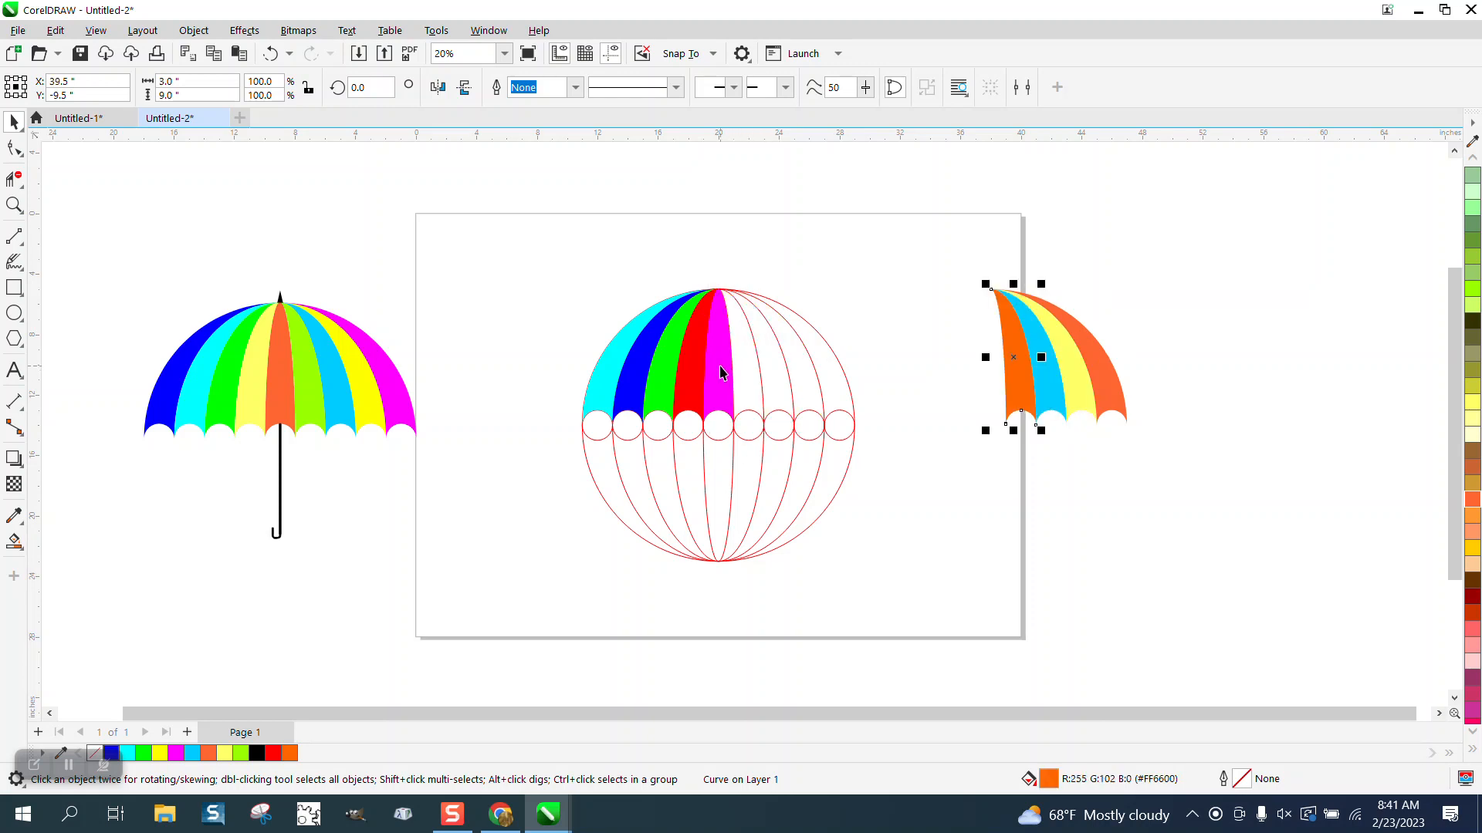
pyautogui.click(720, 374)
pyautogui.press('Right')
# Step: Try to nudge the red, green, blue and cyan panels 18 inches to the right, and delete the leftover outline shapes
pyautogui.click(686, 372)
pyautogui.press('Right')
pyautogui.click(668, 365)
pyautogui.press('Right')
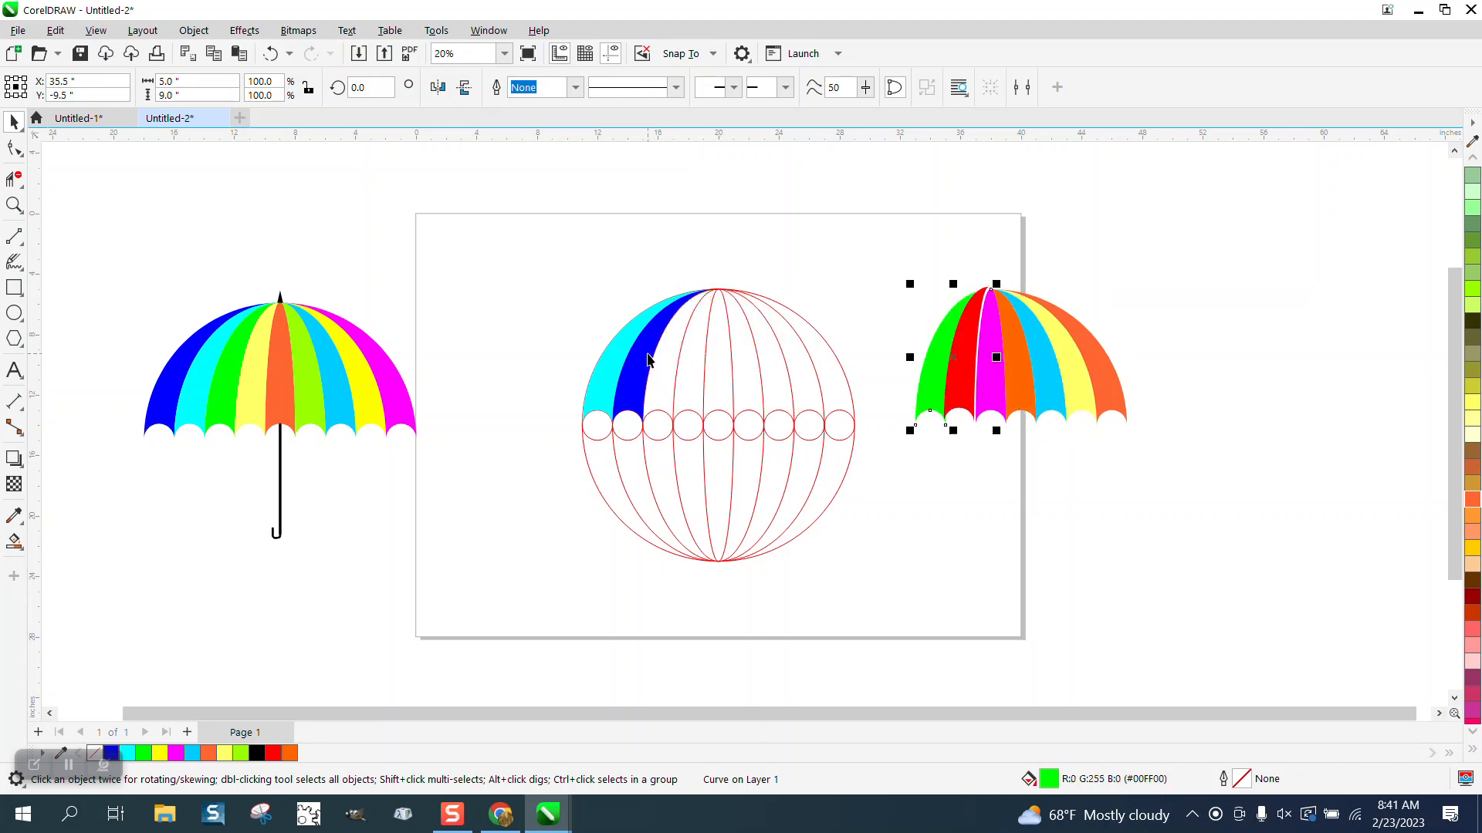
pyautogui.click(642, 359)
pyautogui.press('Right')
pyautogui.click(628, 345)
pyautogui.press('Right')
pyautogui.moveTo(563, 280); pyautogui.dragTo(906, 564)
pyautogui.press('Delete')
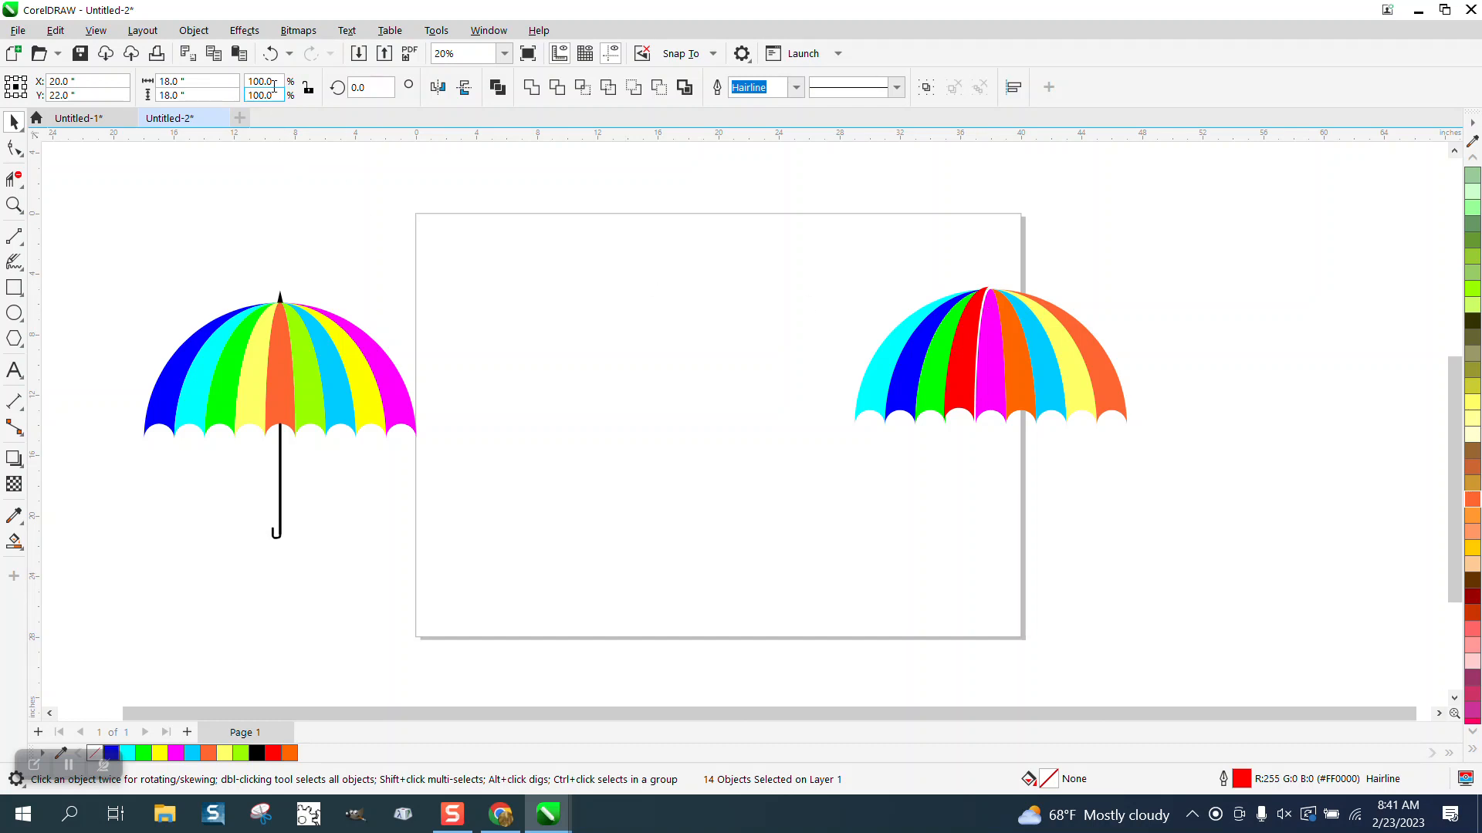
# Step: Undo the outline deletion and the moves of the cyan, blue, green and red panels
pyautogui.click(270, 58)
pyautogui.click(271, 58)
pyautogui.click(271, 59)
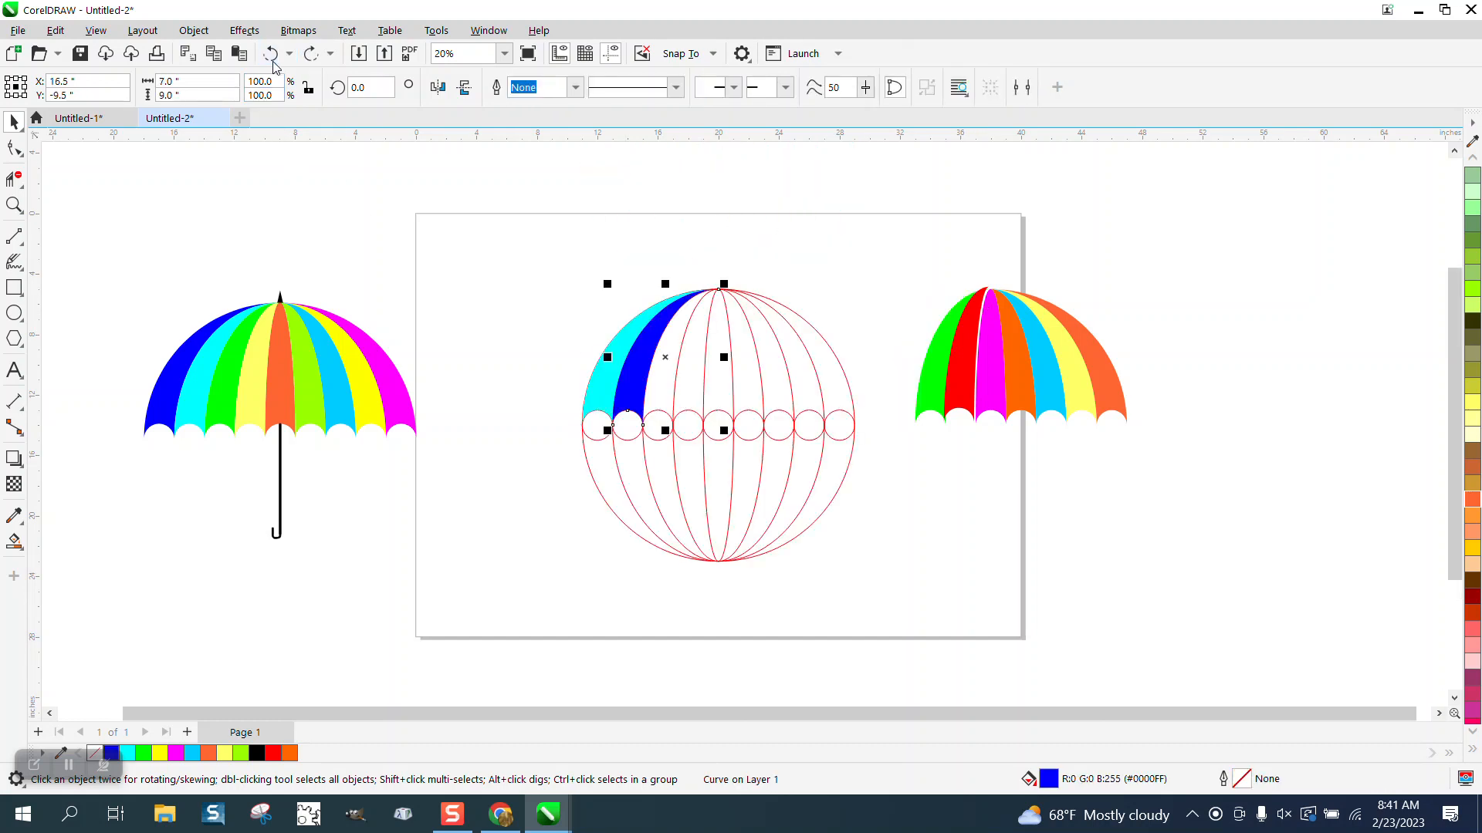
pyautogui.click(271, 59)
pyautogui.click(271, 58)
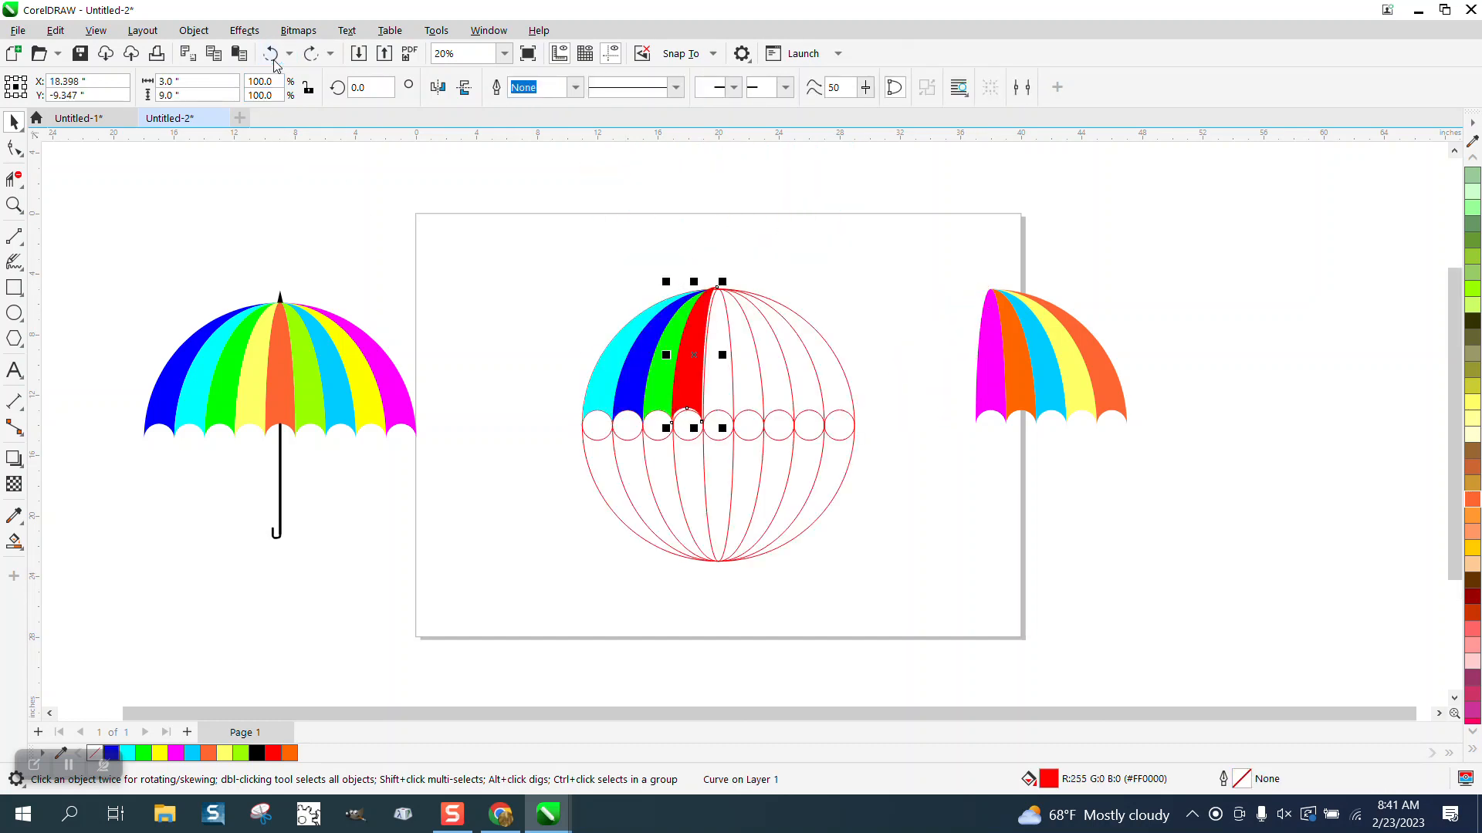
pyautogui.click(272, 59)
# Step: Nudge the red, green, blue and cyan panels 18 inches to the right to complete the separate canopy
pyautogui.press('Right')
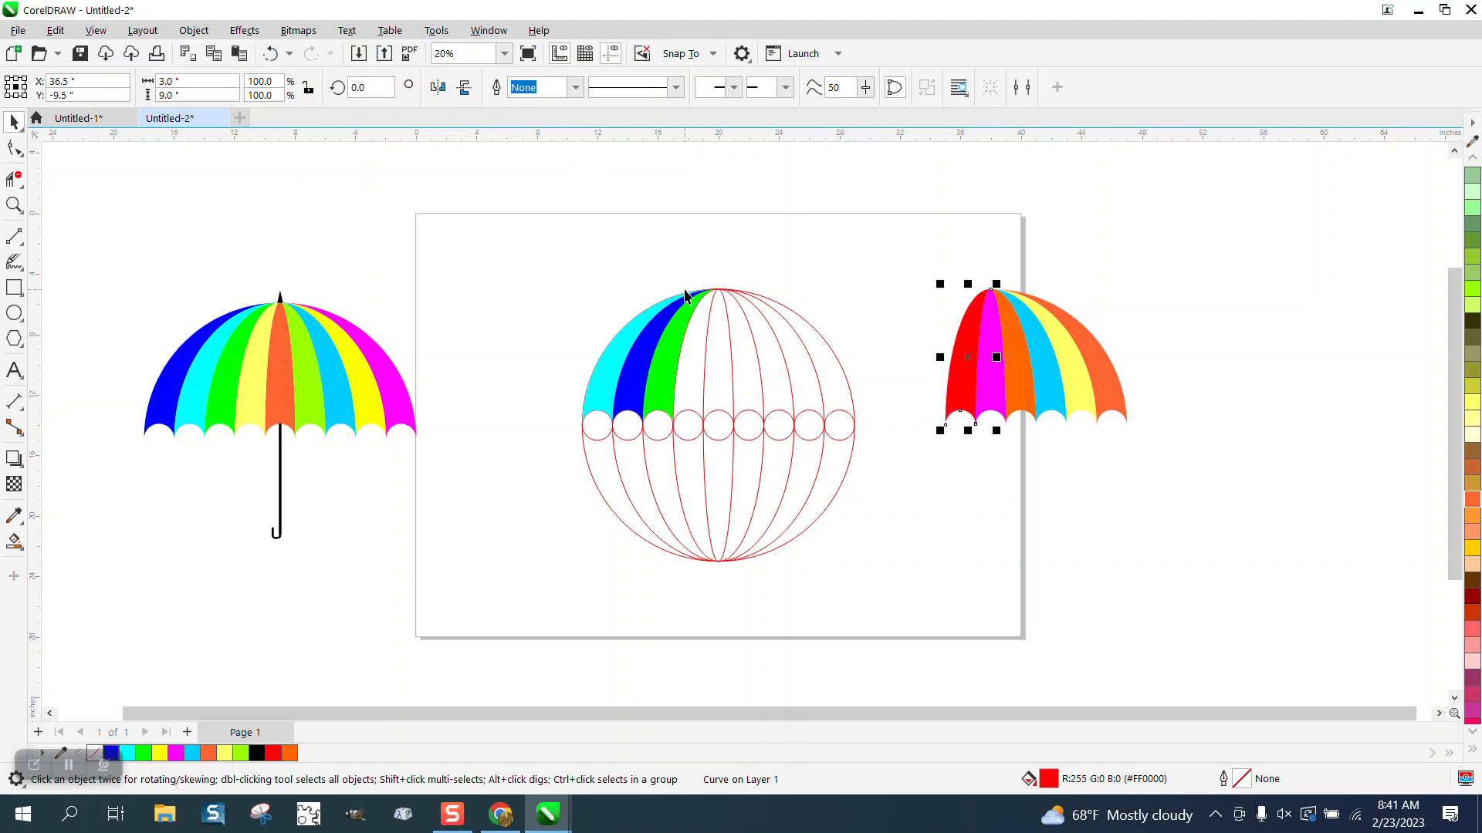
pyautogui.click(684, 312)
pyautogui.press('Right')
pyautogui.click(664, 327)
pyautogui.press('Right')
pyautogui.click(639, 326)
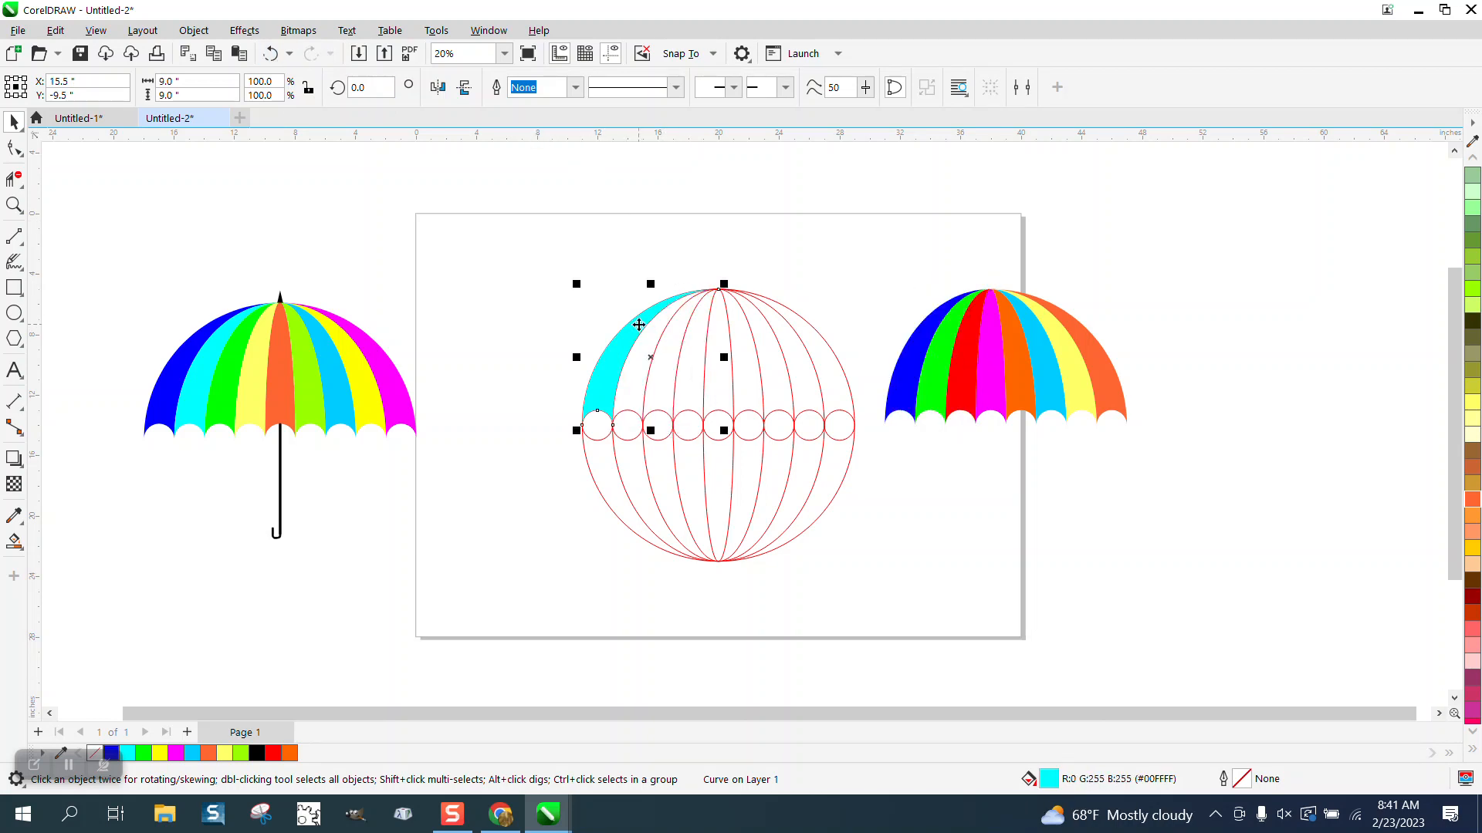
pyautogui.press('Right')
# Step: Select all the leftover red circle and ellipse outlines and move them off the page with two 18-inch upward nudges
pyautogui.moveTo(540, 236); pyautogui.dragTo(859, 557)
pyautogui.press('Up')
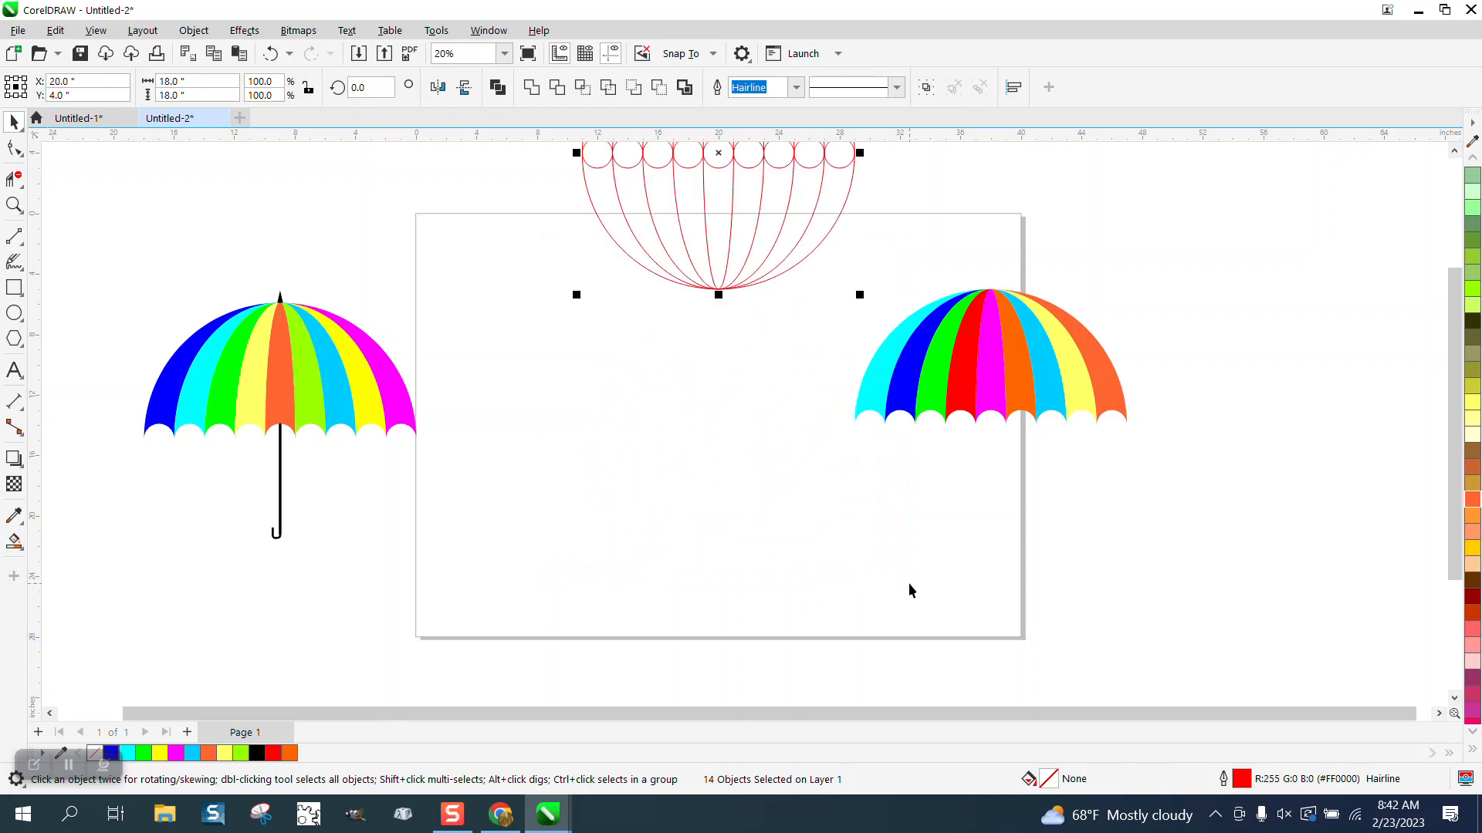
pyautogui.press('Up')
# Step: Group the nine coloured canopy panels and centre the group on the page
pyautogui.moveTo(824, 230); pyautogui.dragTo(1287, 537)
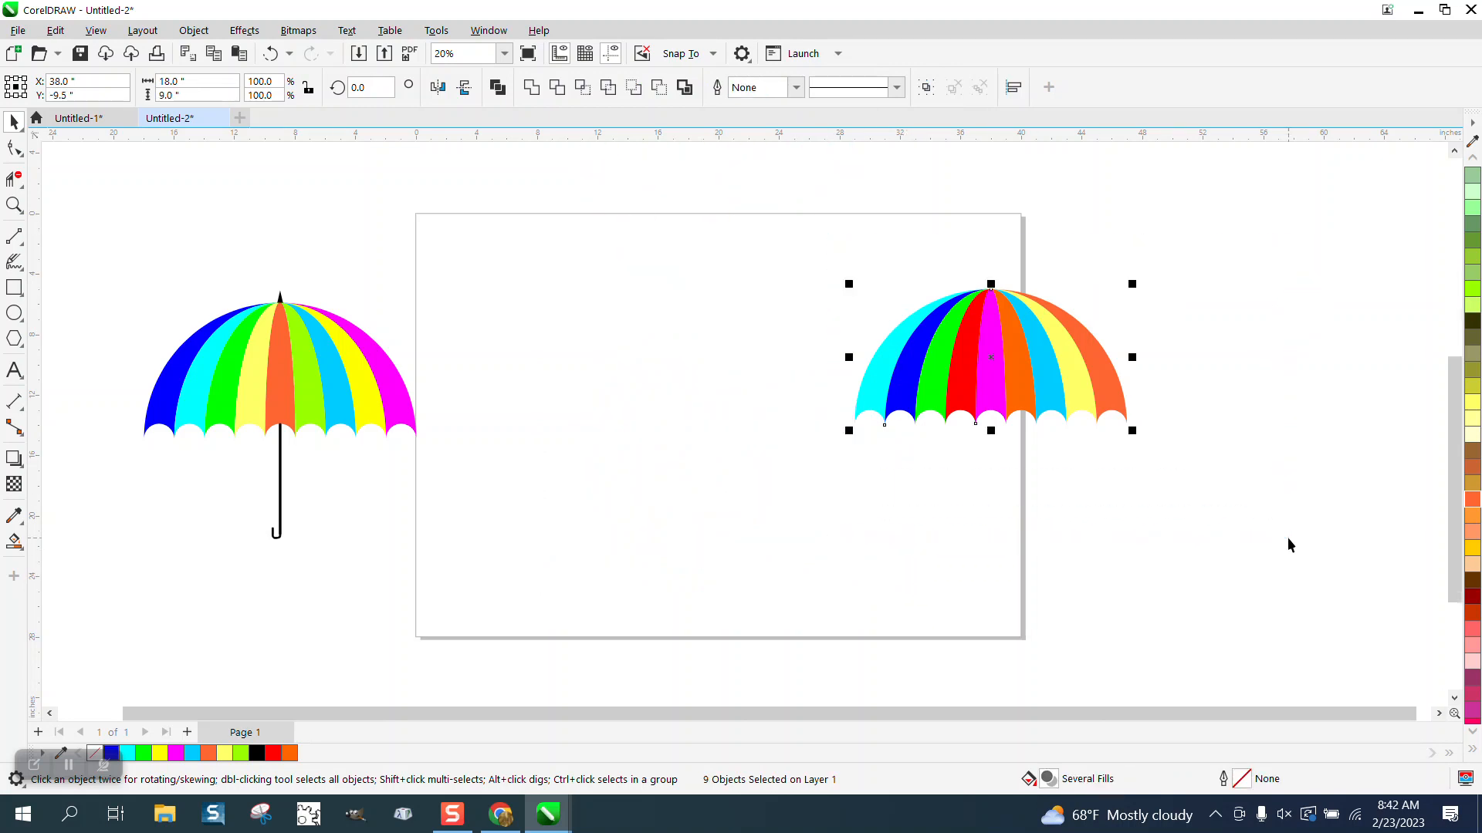
pyautogui.hotkey('ctrl', 'g')
pyautogui.press('p')
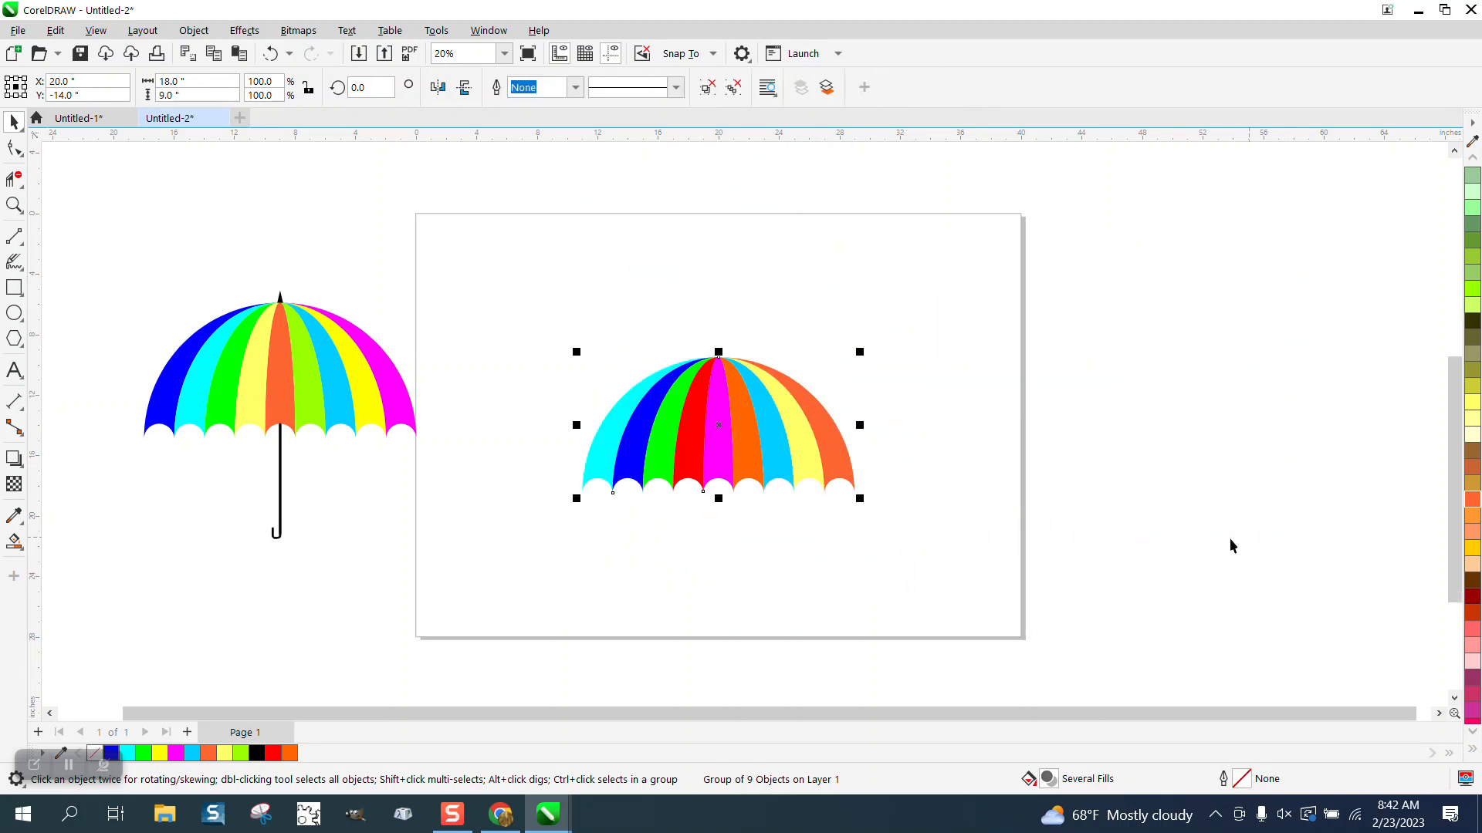
# Step: Move the grouped canopy straight up into the upper part of the page, to a Y position of about -7.57 inches
pyautogui.keyDown('ctrl'); pyautogui.click(723, 429); pyautogui.keyUp('ctrl')
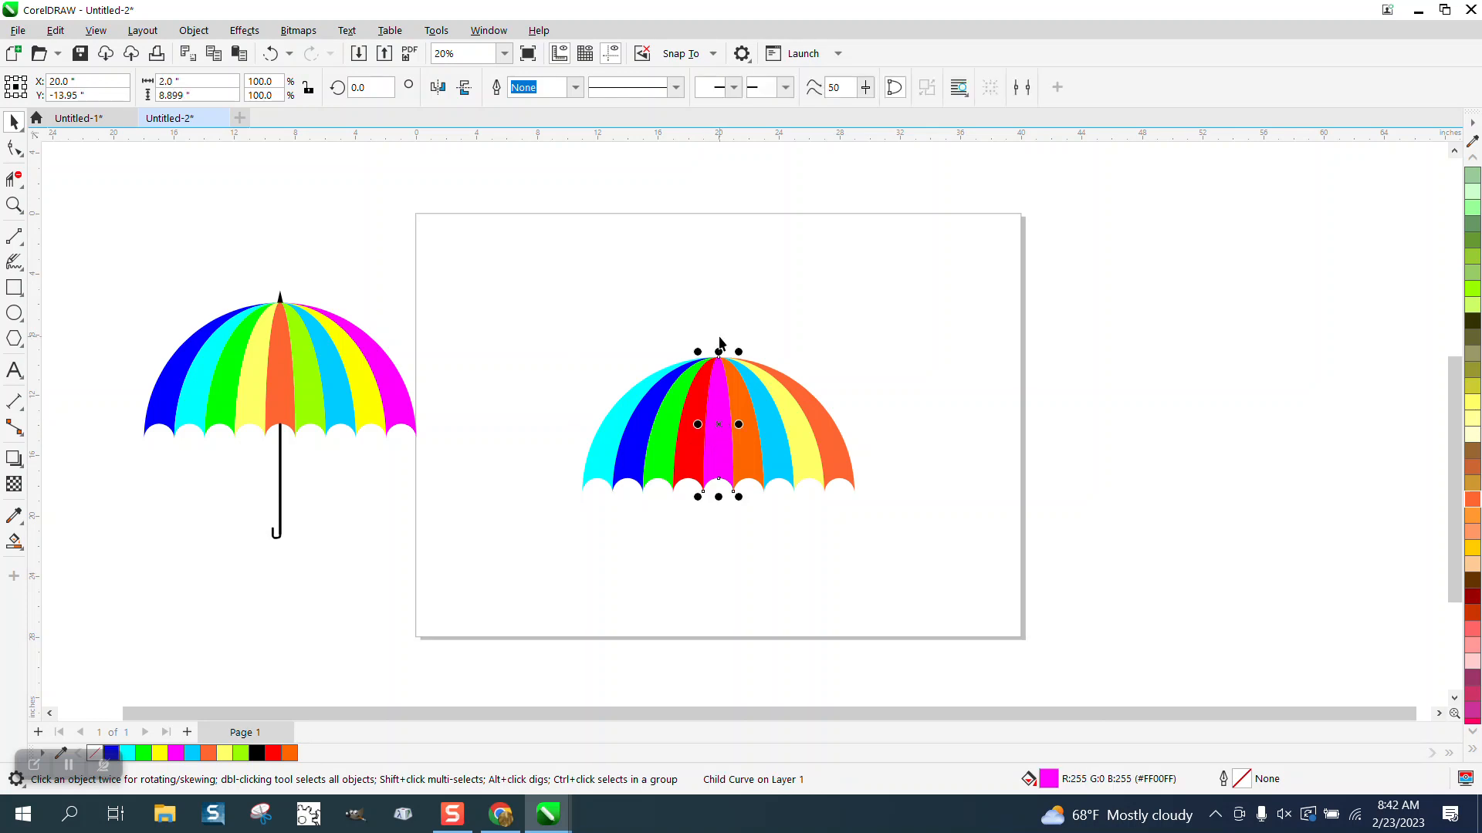
pyautogui.click(719, 334)
pyautogui.click(712, 392)
pyautogui.moveTo(711, 398); pyautogui.dragTo(712, 300)
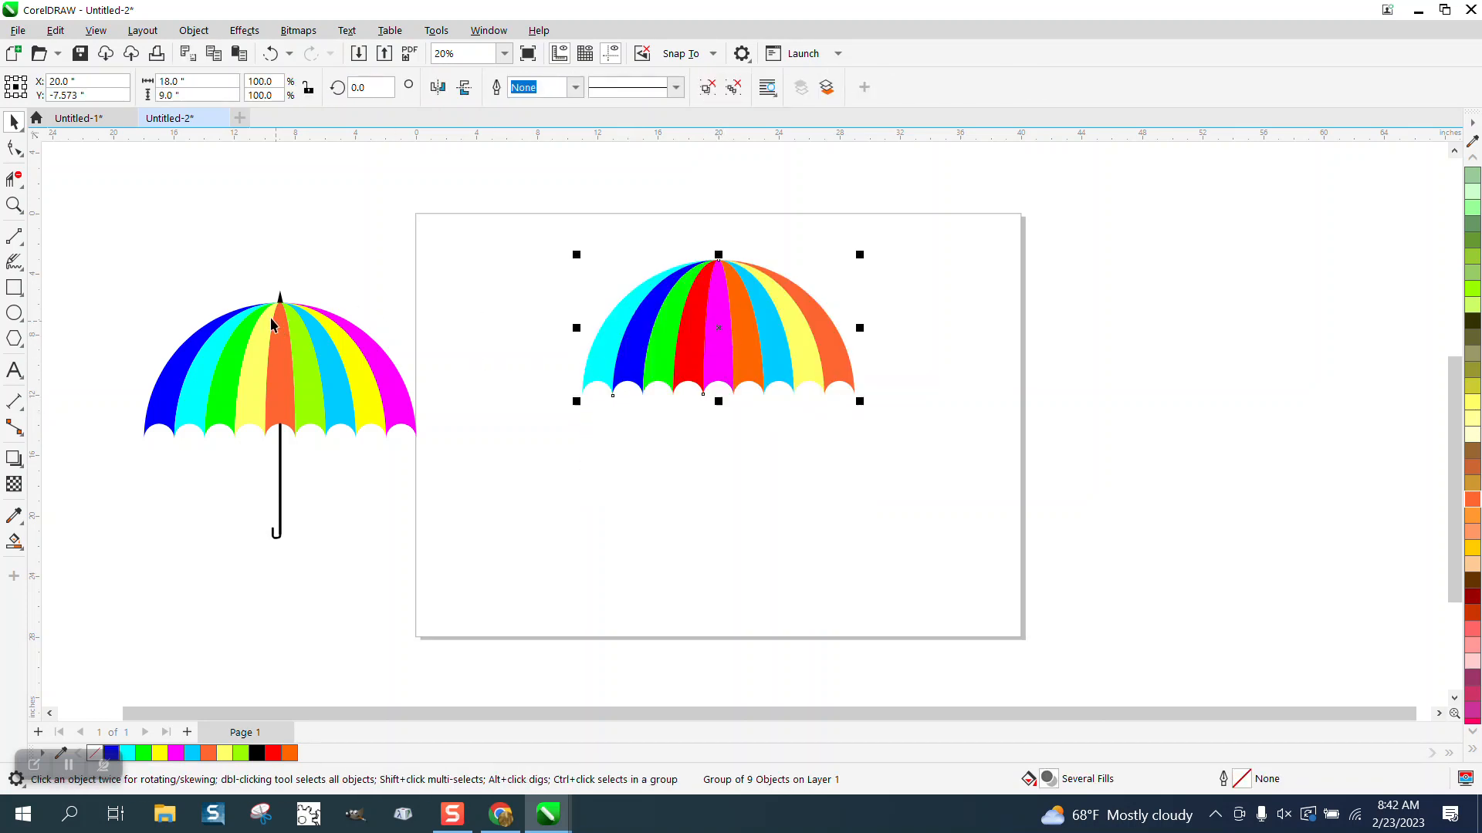
# Step: Draw a narrow three-sided polygon above the canopy, about 0.53 inches wide and 1.25 inches high
pyautogui.click(24, 351)
pyautogui.click(62, 339)
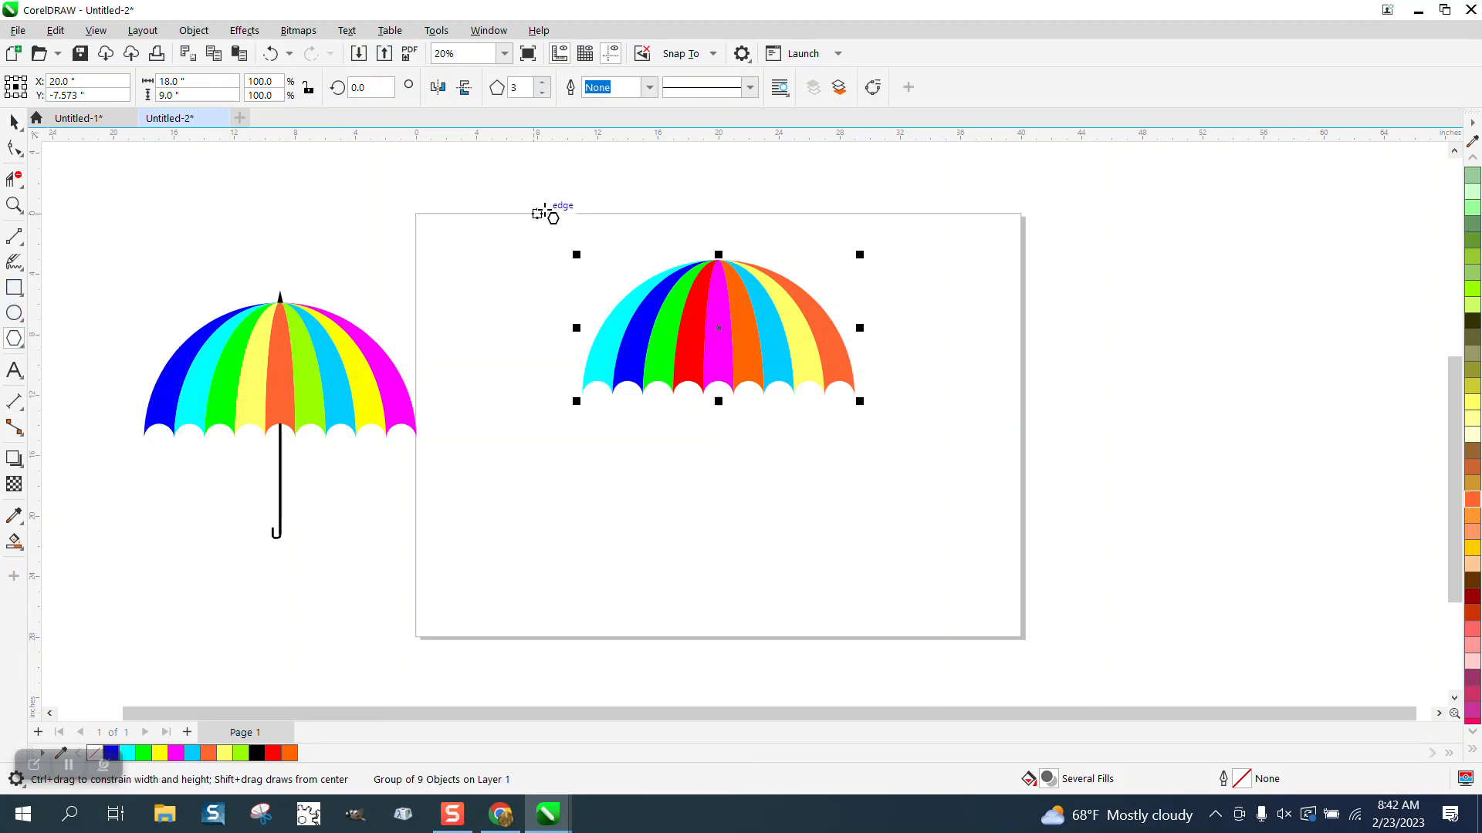
pyautogui.moveTo(748, 189); pyautogui.dragTo(743, 207)
# Step: Fill the small triangle with black and remove its outline
pyautogui.click(1472, 159)
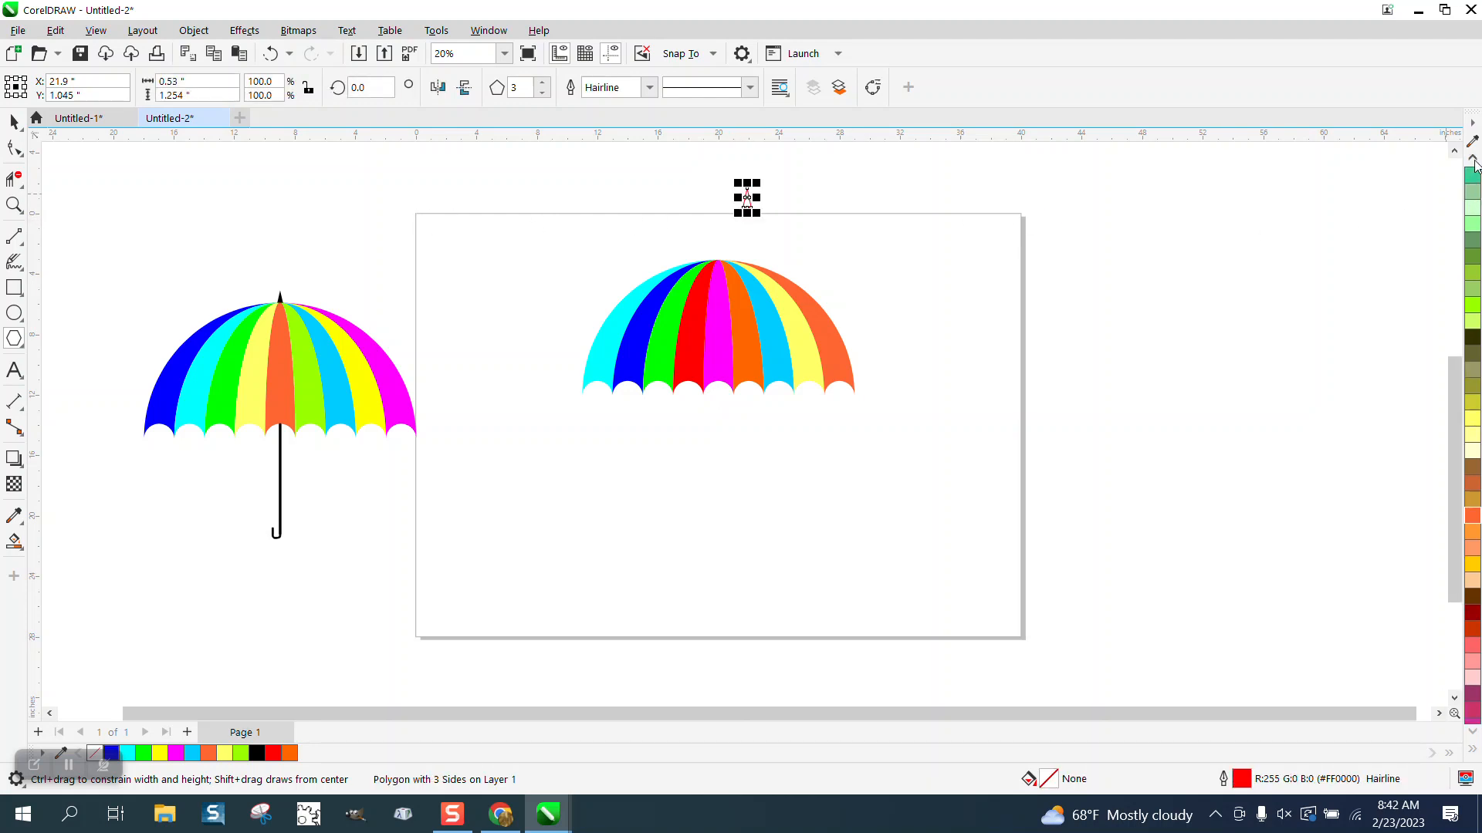
pyautogui.click(1473, 160)
pyautogui.click(1472, 159)
pyautogui.click(1473, 160)
pyautogui.click(1473, 160)
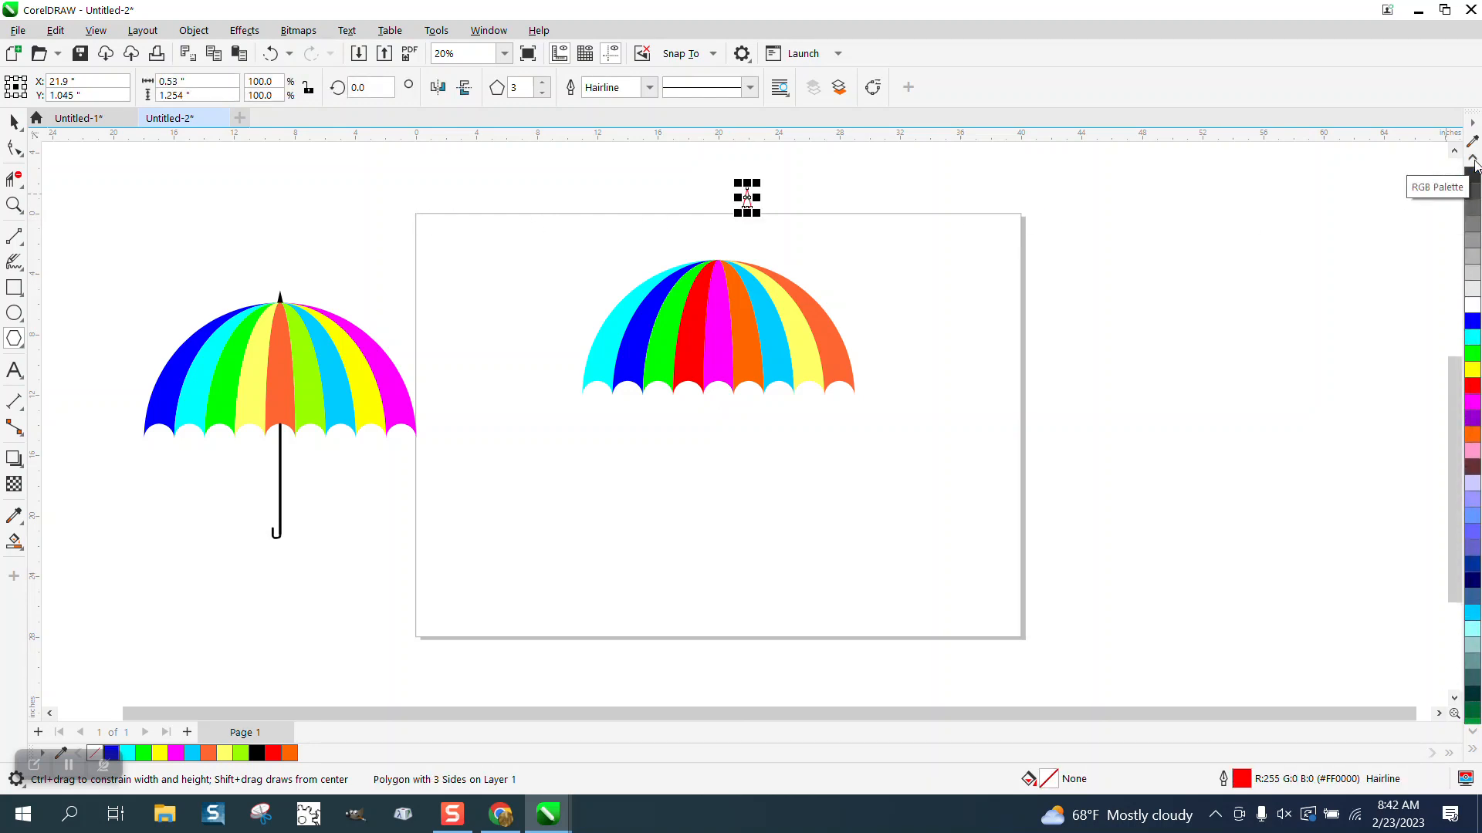
pyautogui.click(1473, 159)
pyautogui.click(1471, 194)
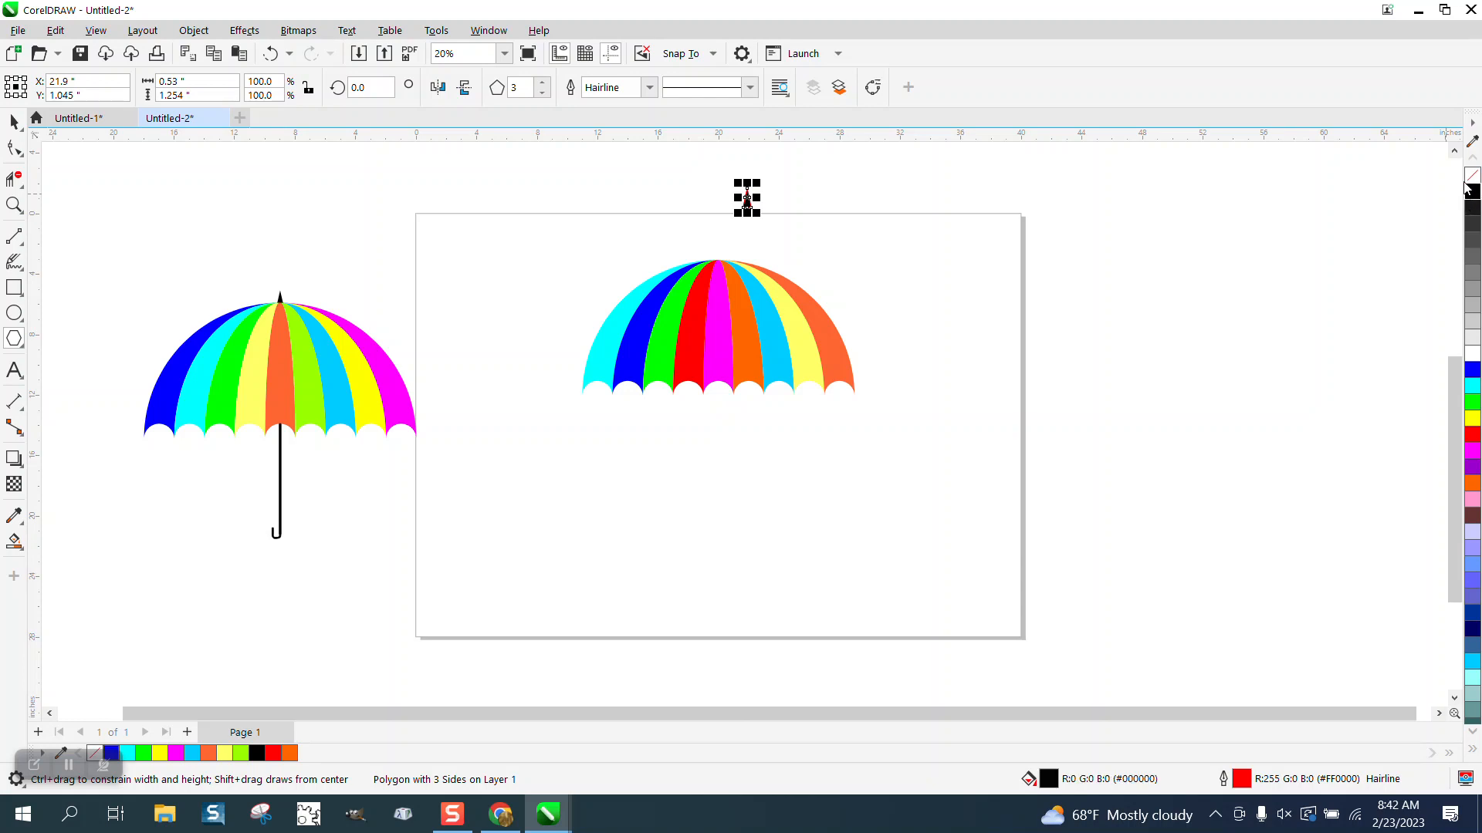
pyautogui.rightClick(1472, 176)
# Step: Centre the black triangle on the page, then move it straight up onto the peak of the canopy as the umbrella's tip
pyautogui.press('p')
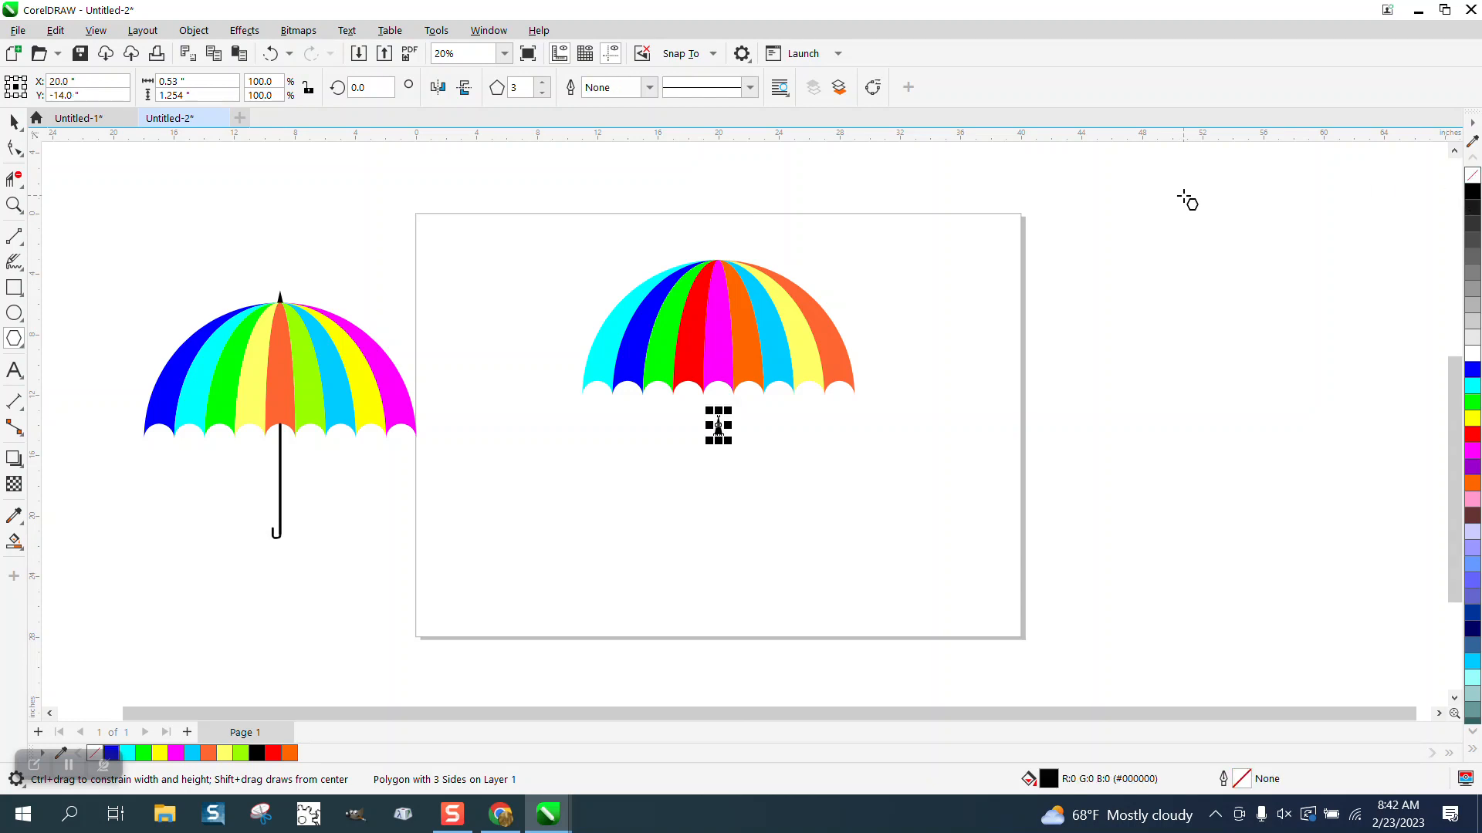
pyautogui.click(25, 204)
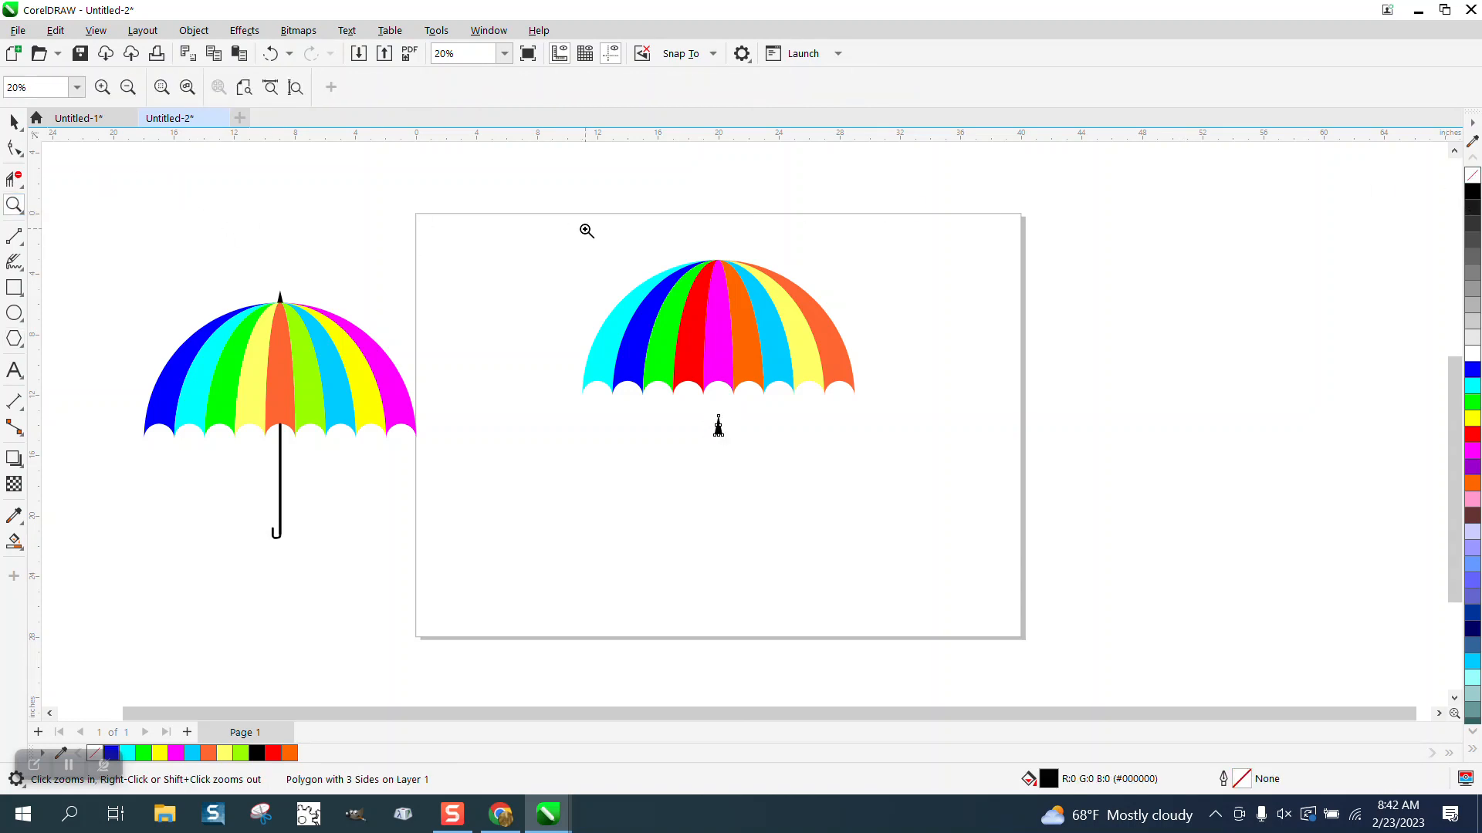
pyautogui.click(1019, 521)
pyautogui.press('space')
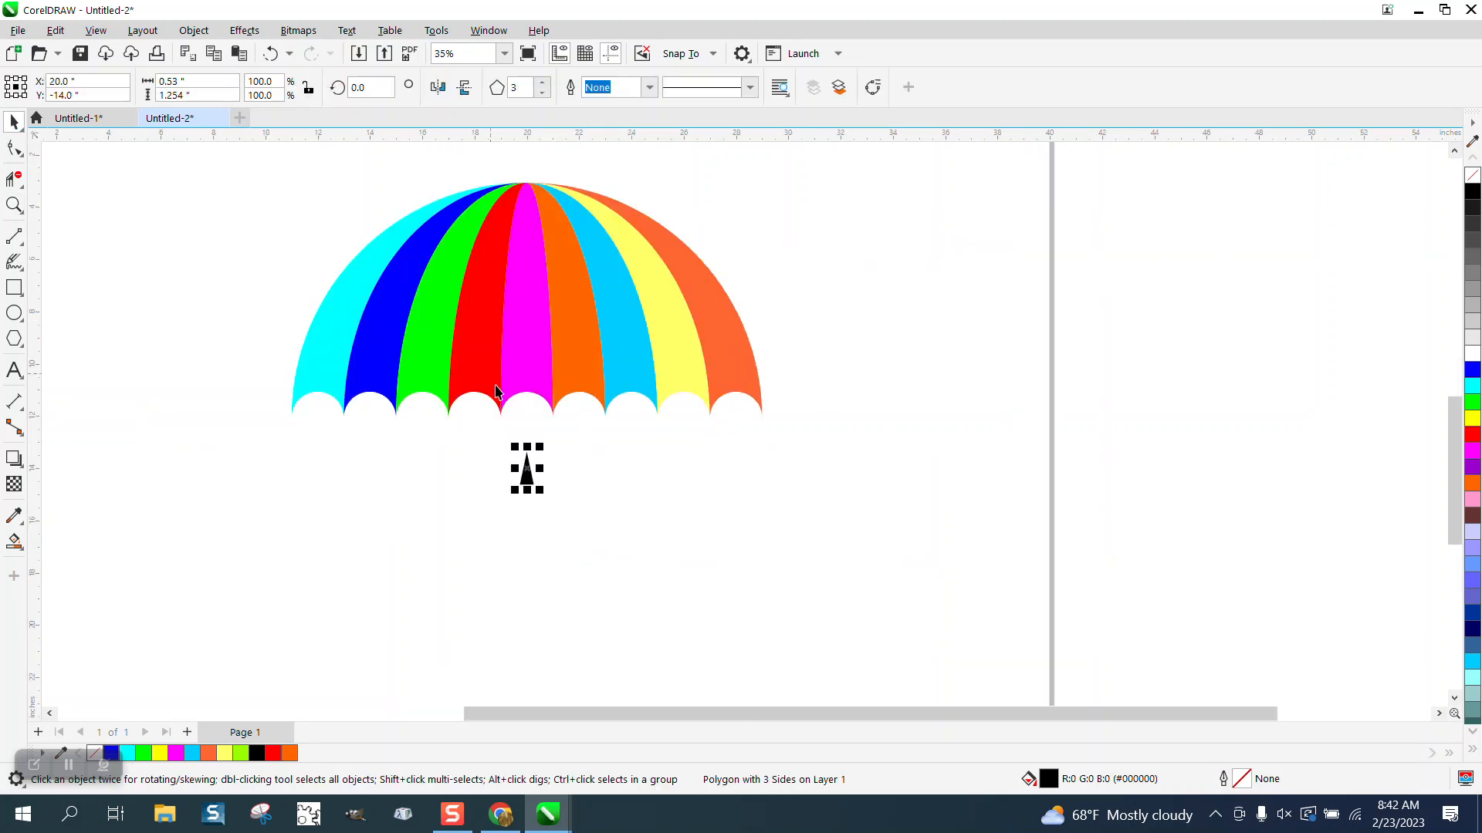
pyautogui.moveTo(527, 469); pyautogui.dragTo(529, 180)
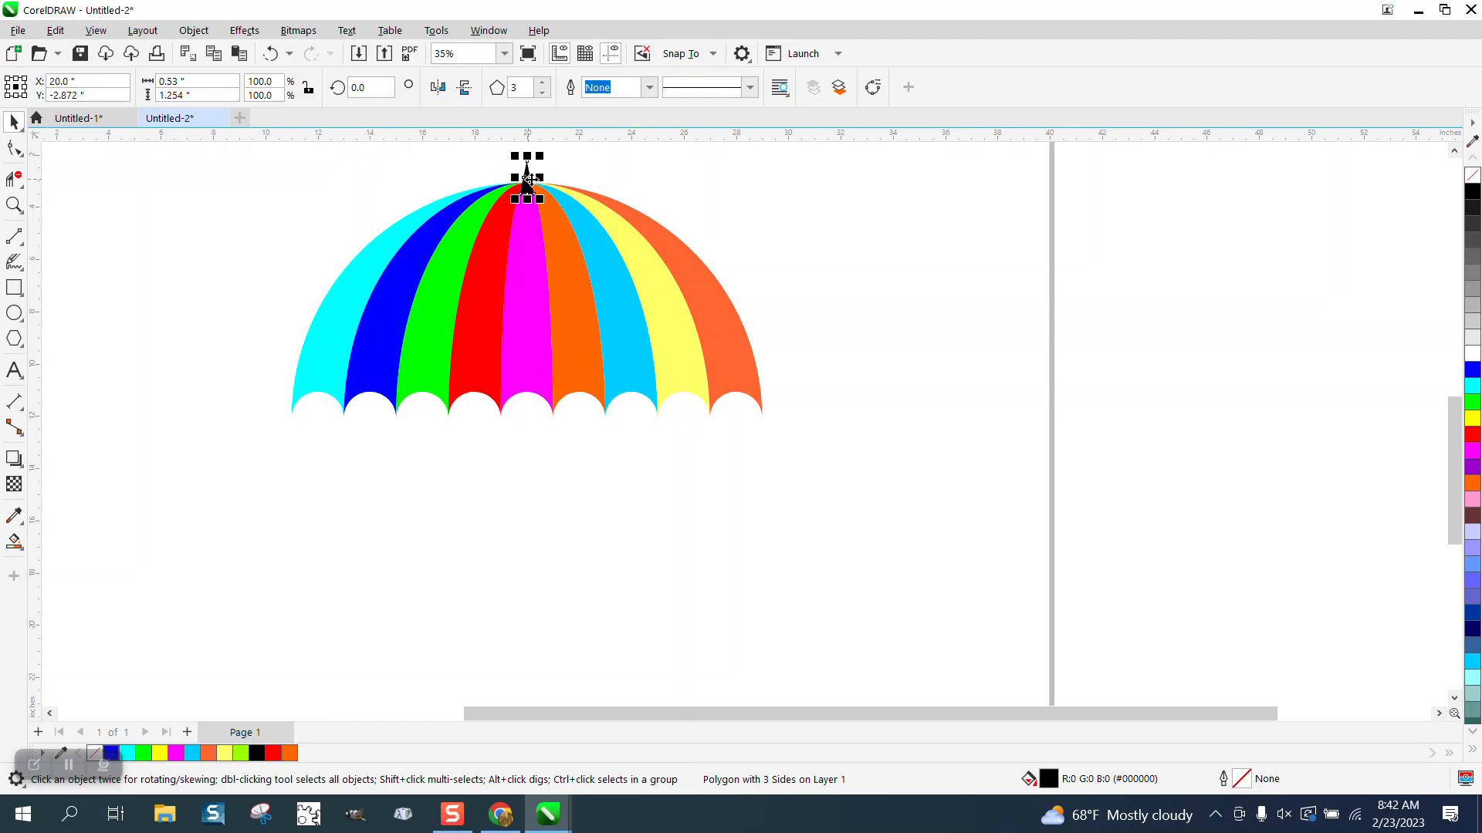
pyautogui.click(730, 227)
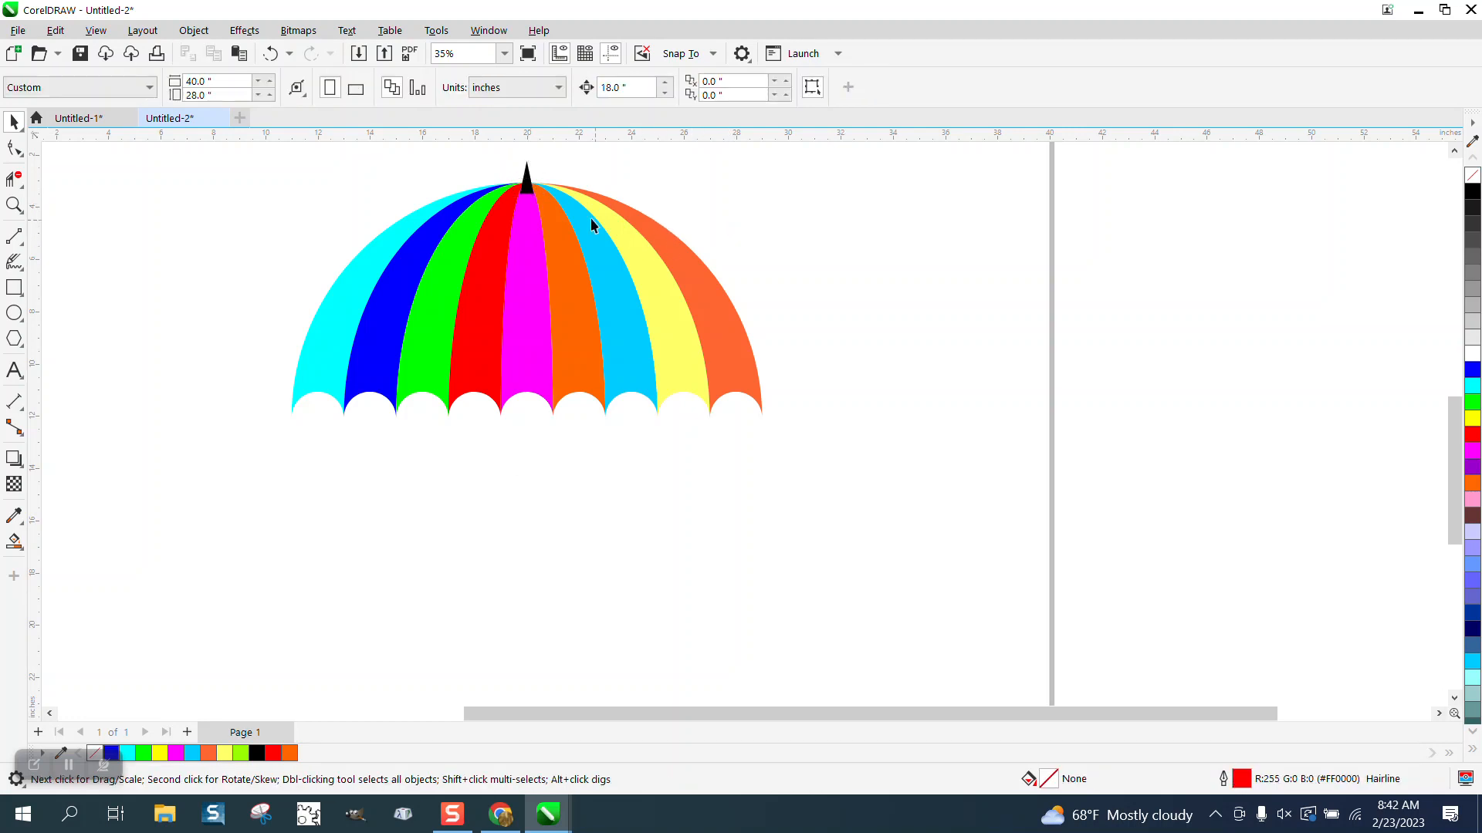
pyautogui.click(527, 178)
pyautogui.scroll(-1, 473, 192)
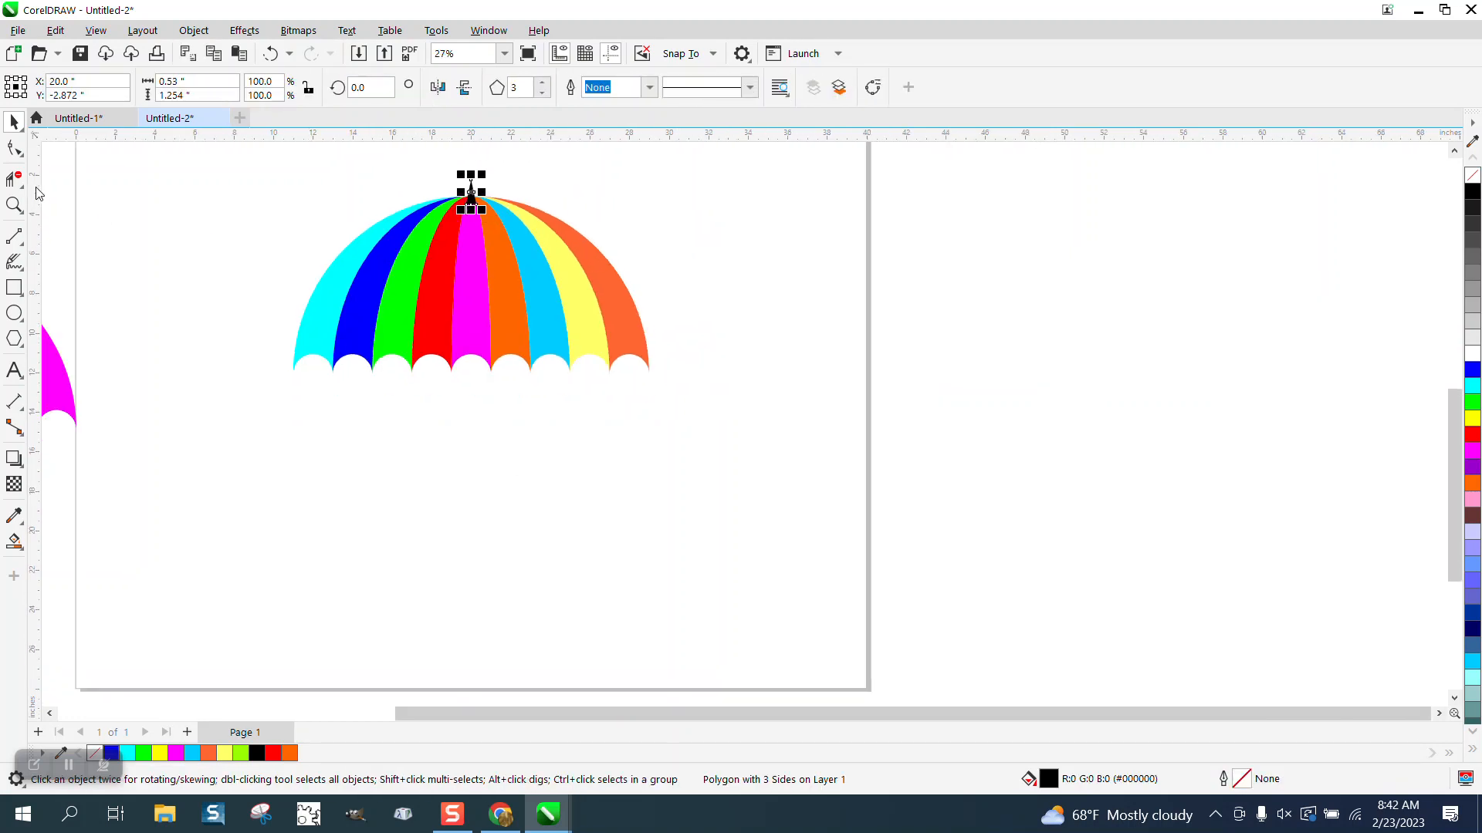
# Step: Send the black tip triangle to the back of the page, behind the canopy, and deselect it
pyautogui.press('z')
pyautogui.moveTo(298, 172); pyautogui.dragTo(797, 427)
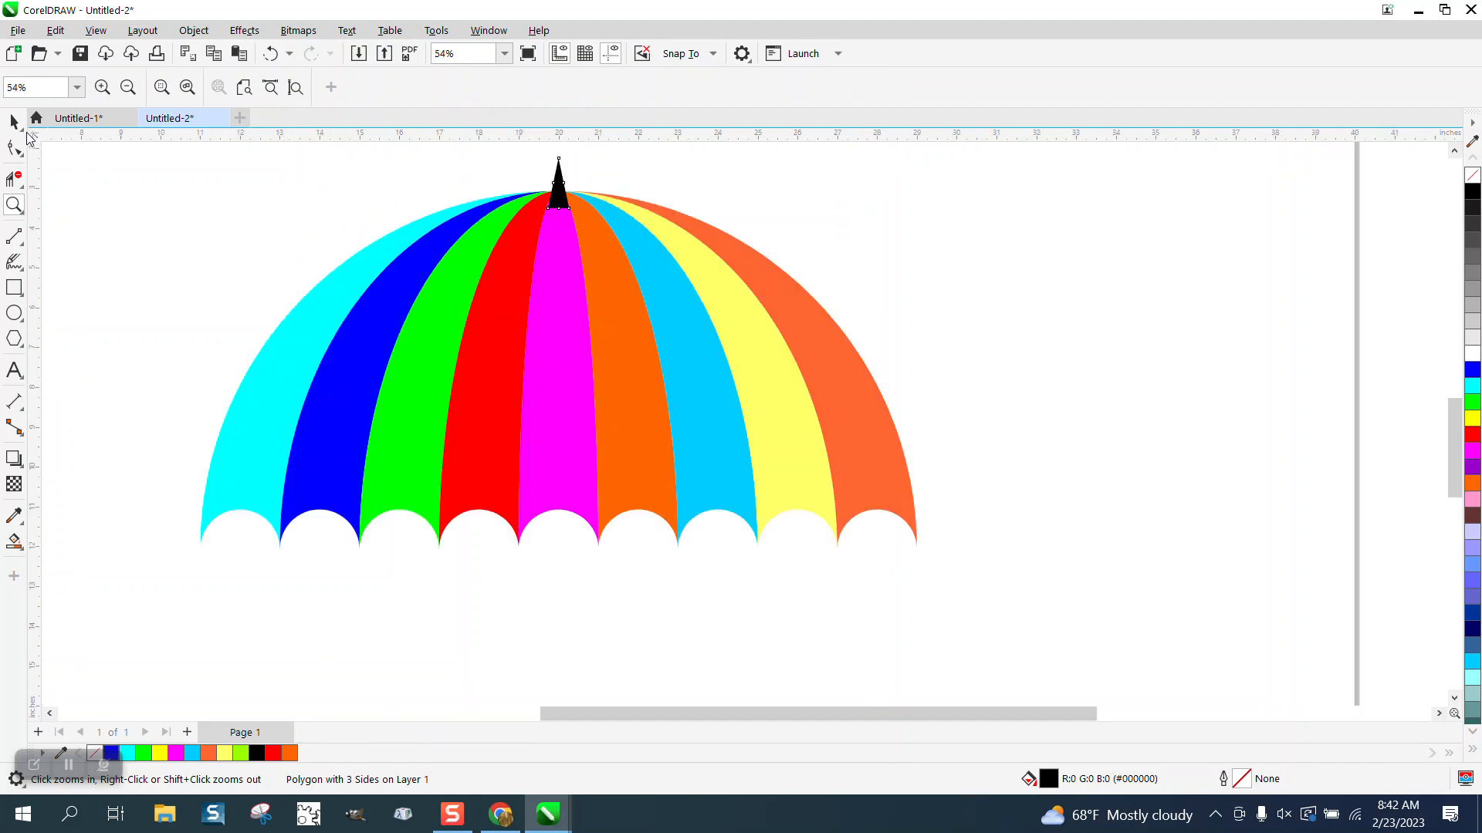
pyautogui.click(14, 122)
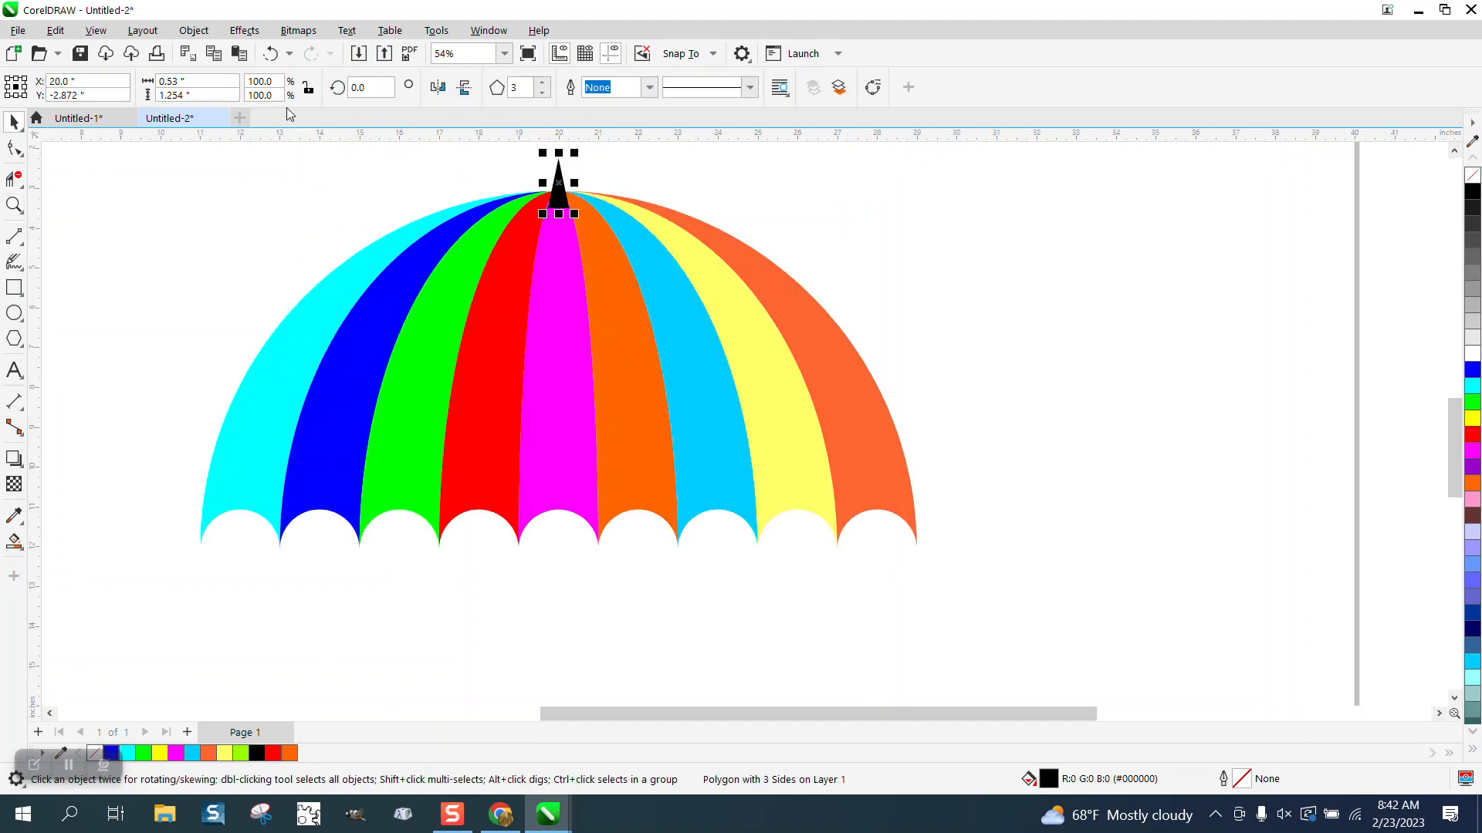
pyautogui.click(194, 30)
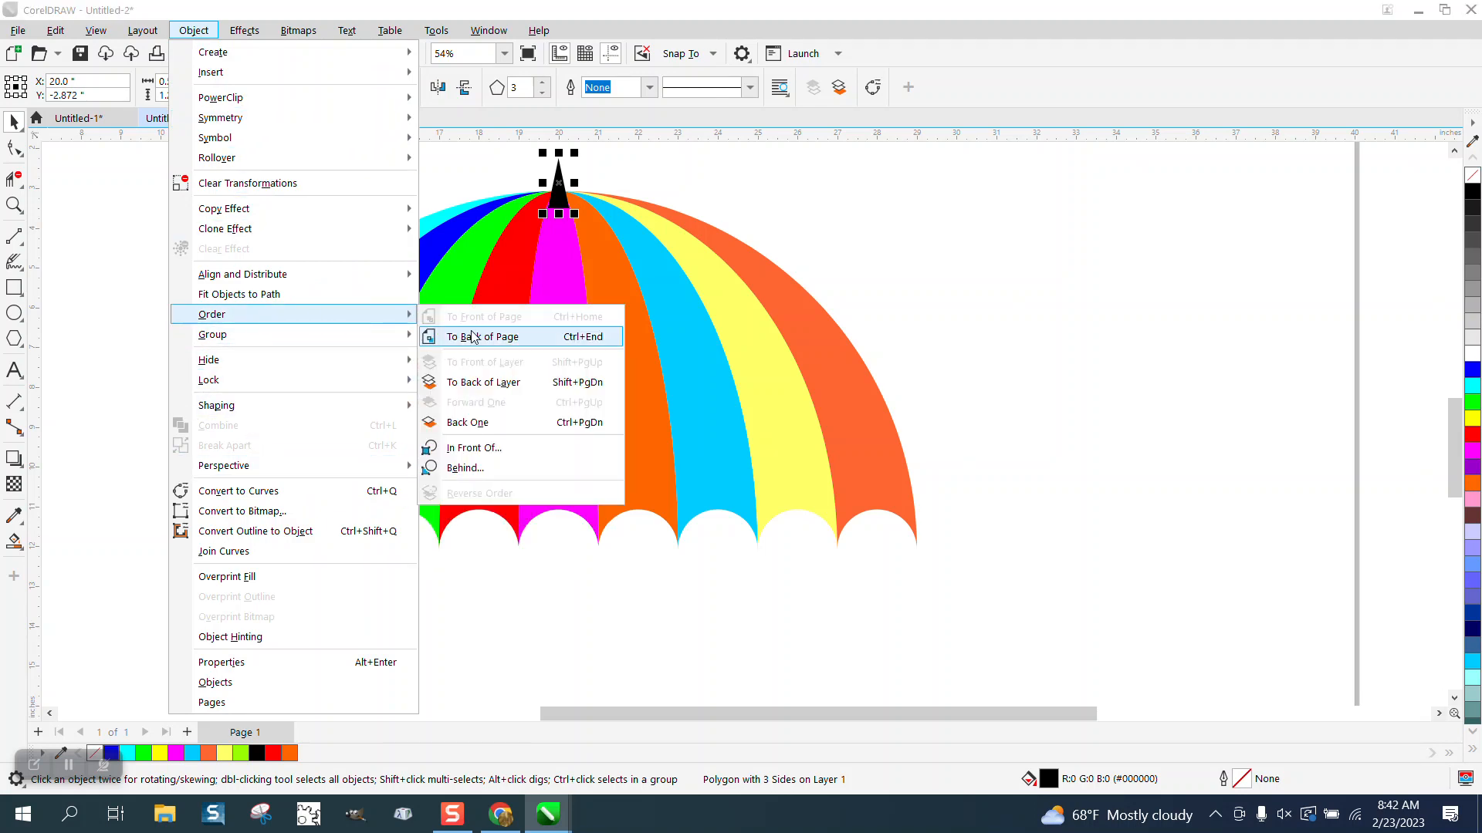
pyautogui.click(472, 333)
pyautogui.click(923, 318)
pyautogui.scroll(-3, 567, 274)
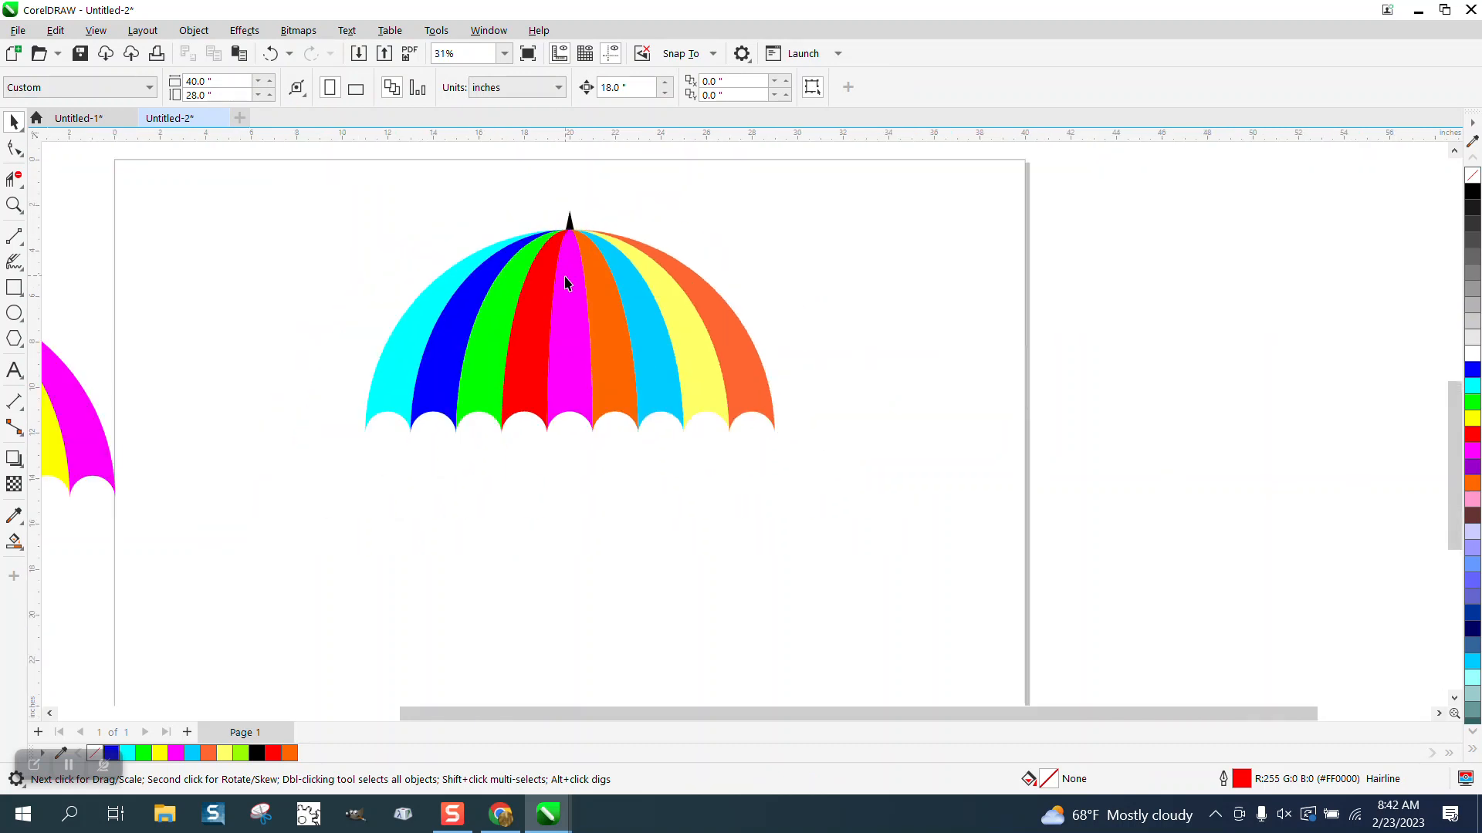
# Step: Draw a vertical line about 13.9 inches long with the 2-Point Line tool and centre it on the page as the umbrella's shaft
pyautogui.click(13, 400)
pyautogui.click(14, 236)
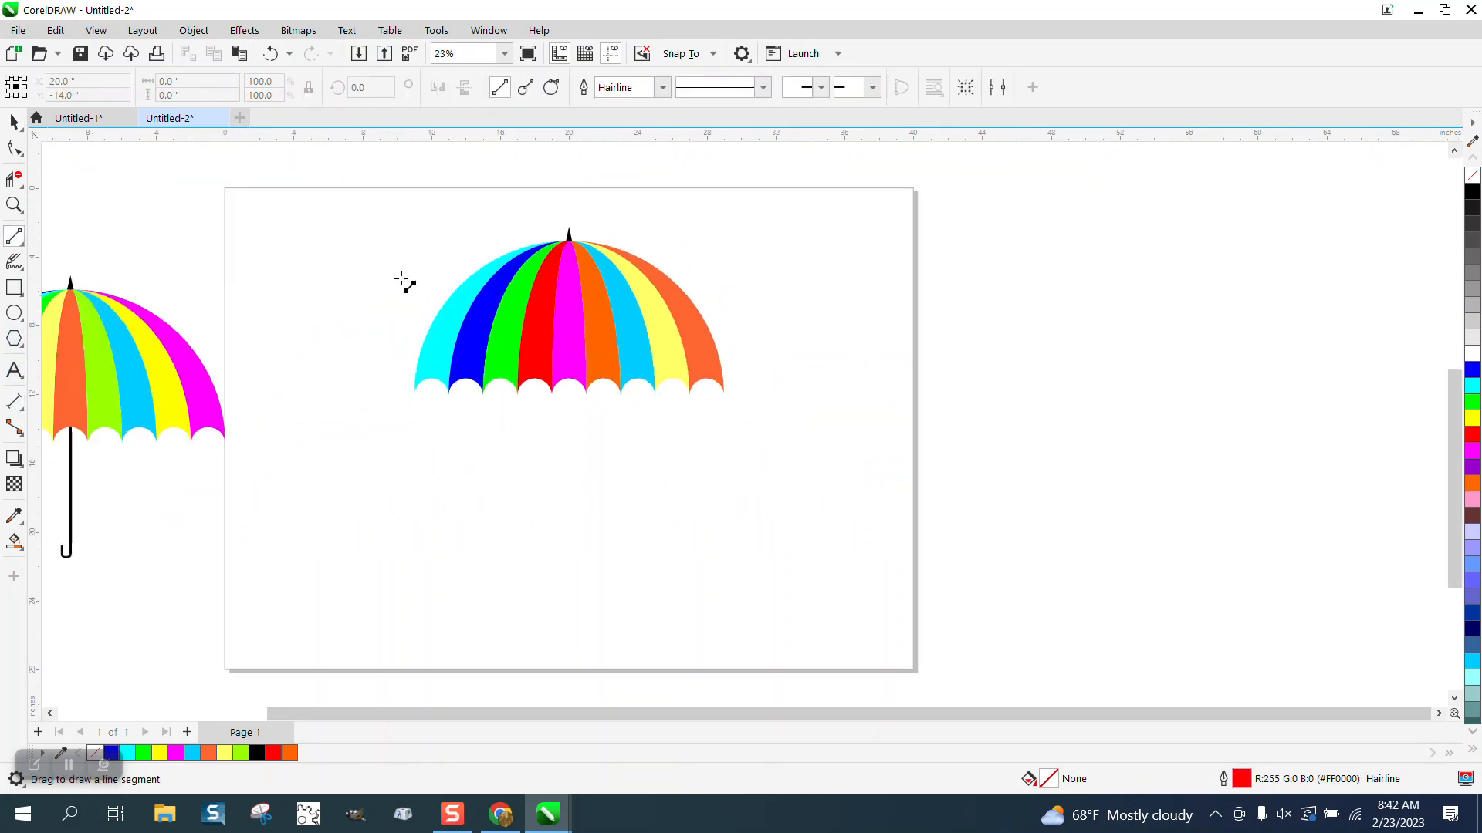
pyautogui.moveTo(401, 275); pyautogui.dragTo(396, 513)
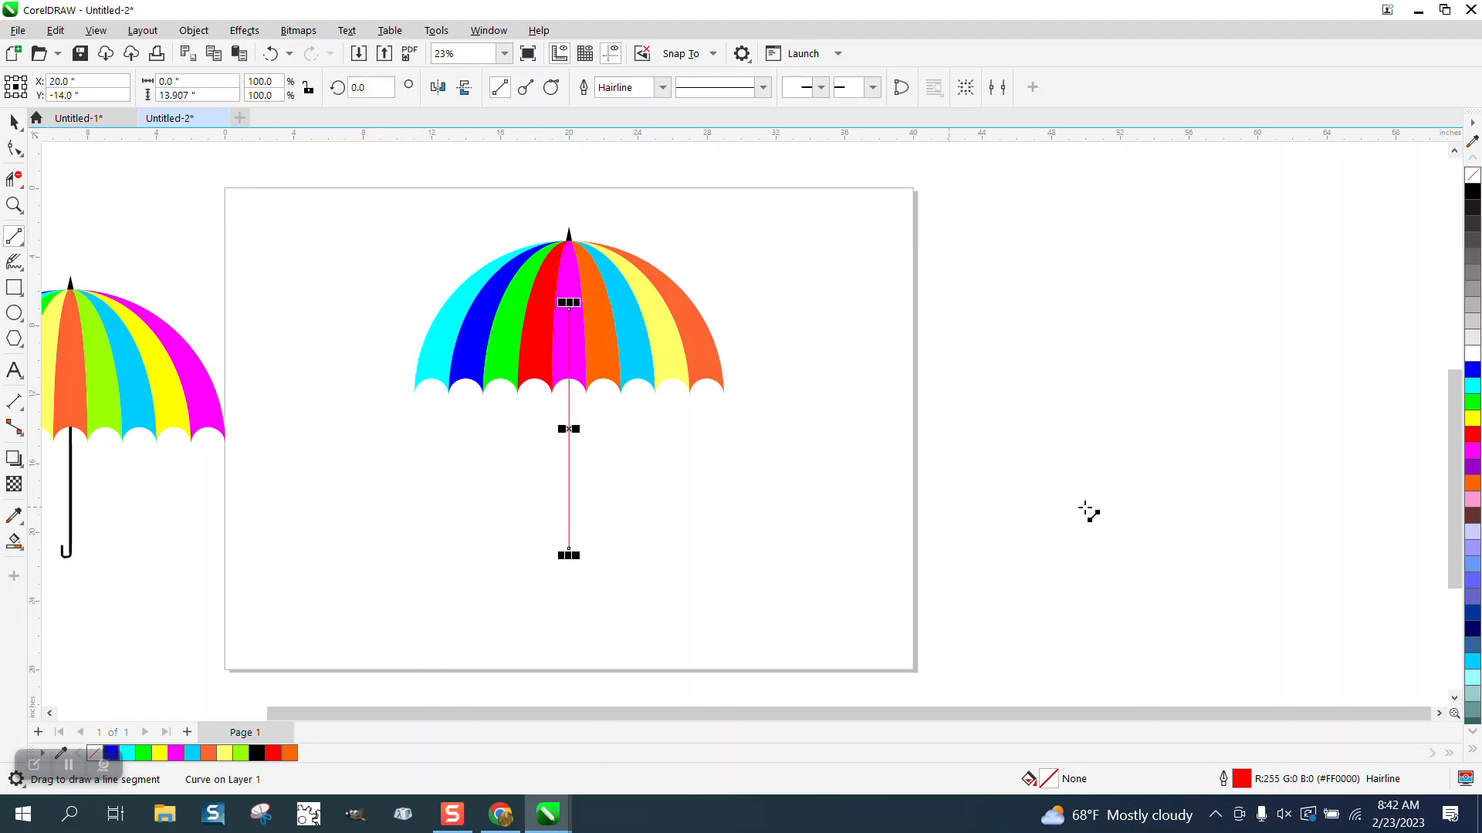
# Step: Colour the shaft line's outline black and set its width to 5.0 mm
pyautogui.rightClick(1473, 192)
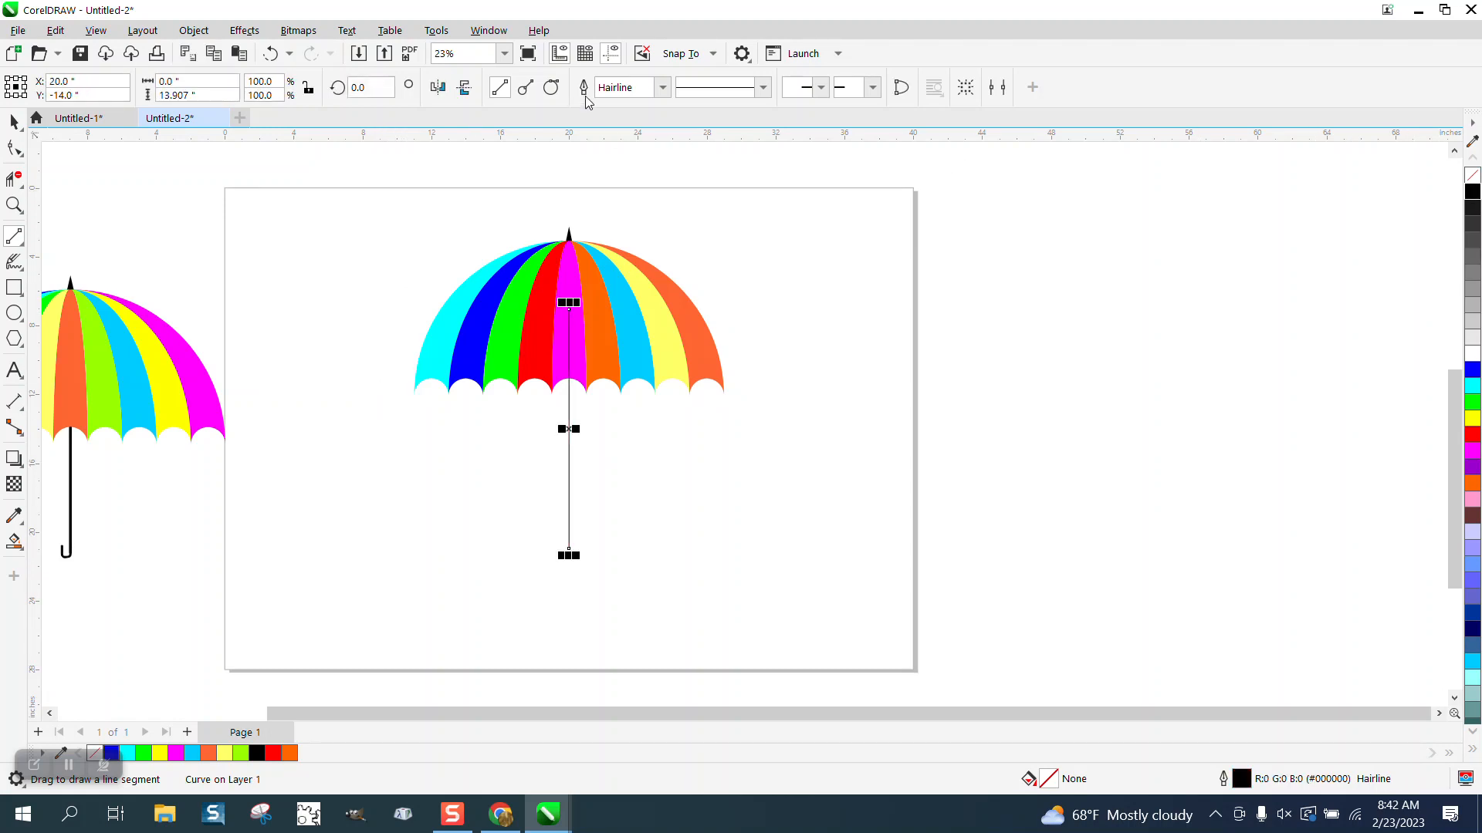
pyautogui.click(662, 88)
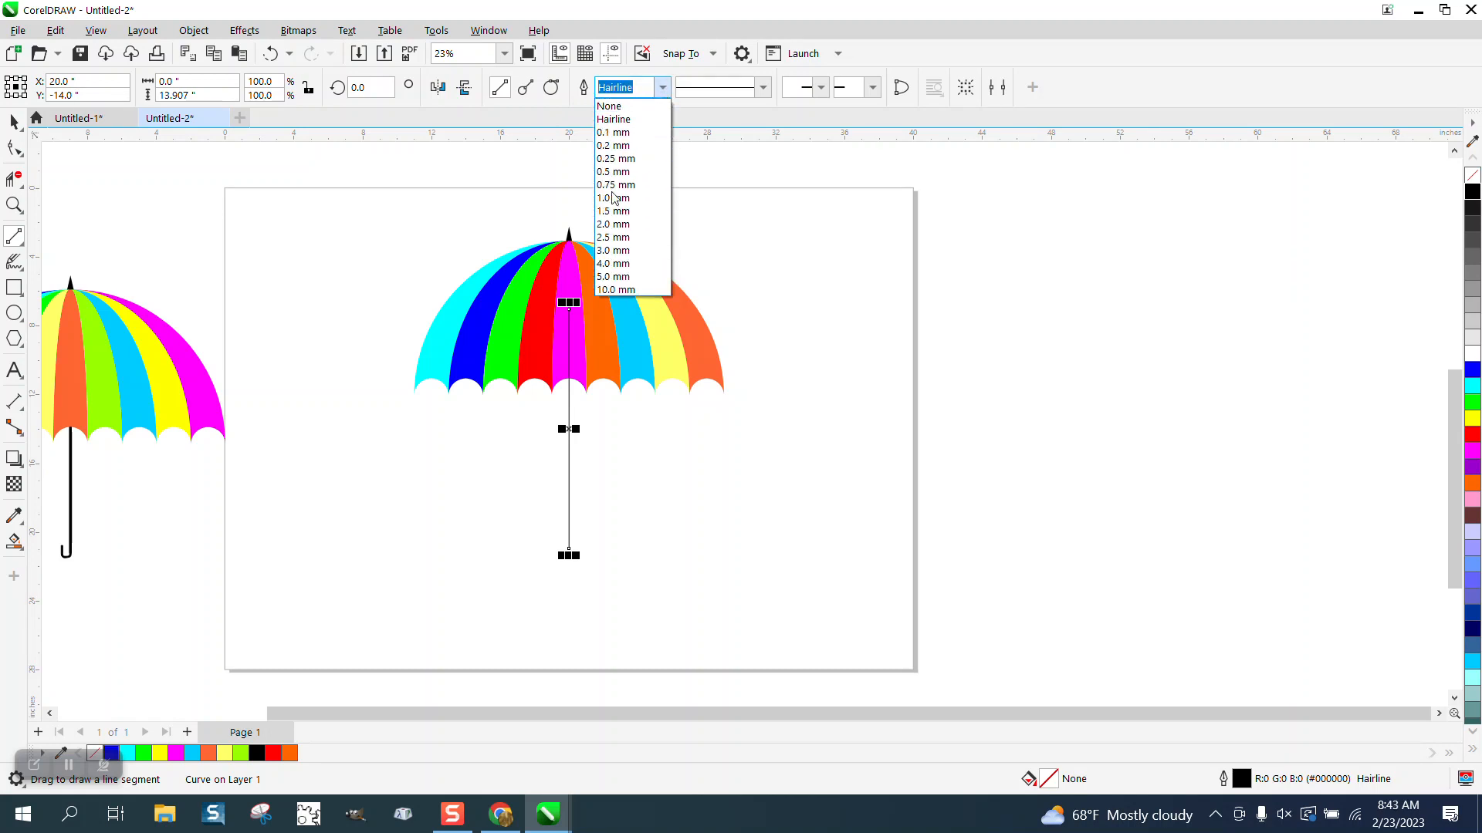
pyautogui.click(612, 250)
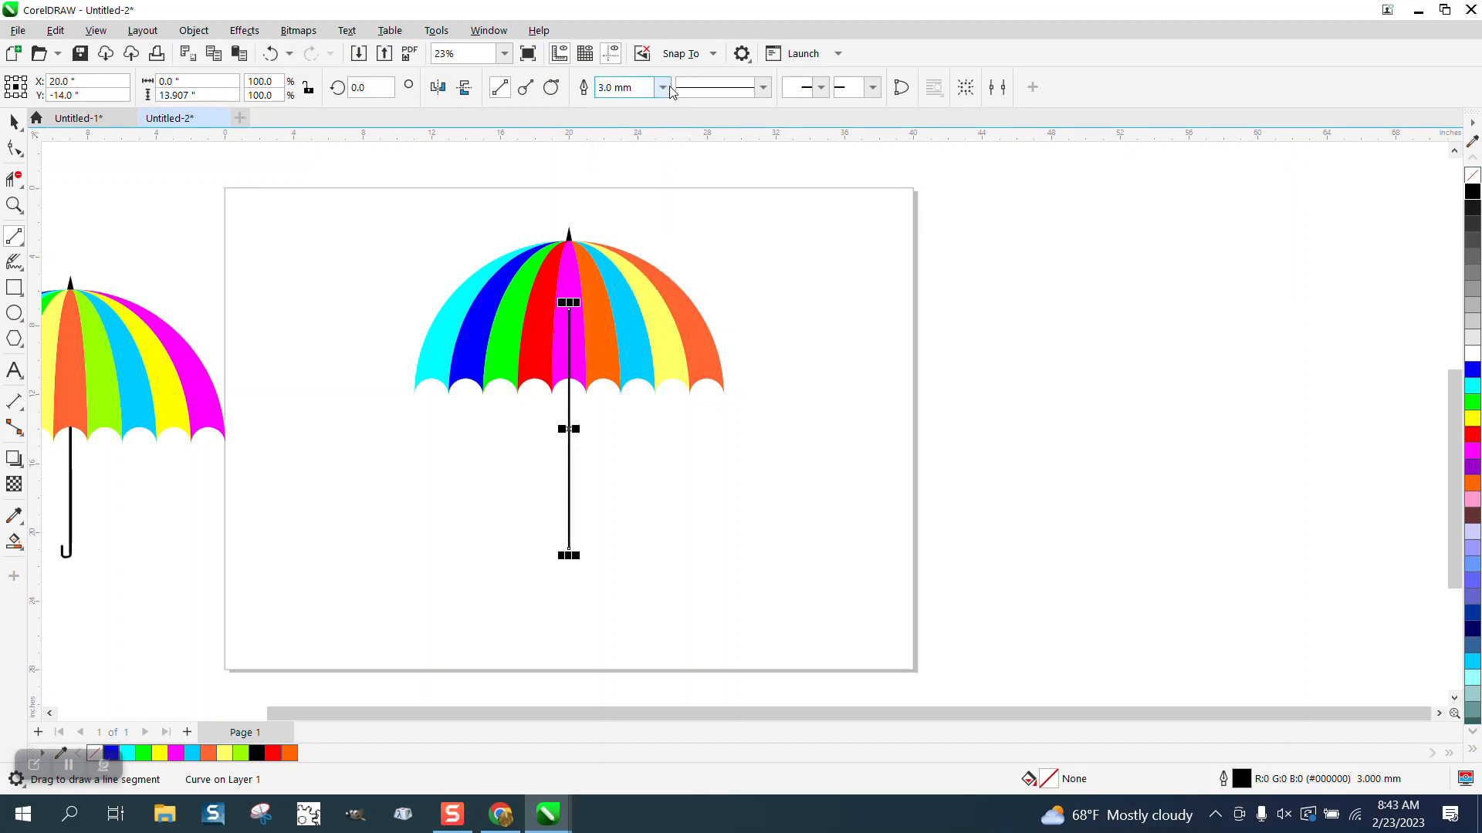
pyautogui.click(664, 89)
pyautogui.click(616, 277)
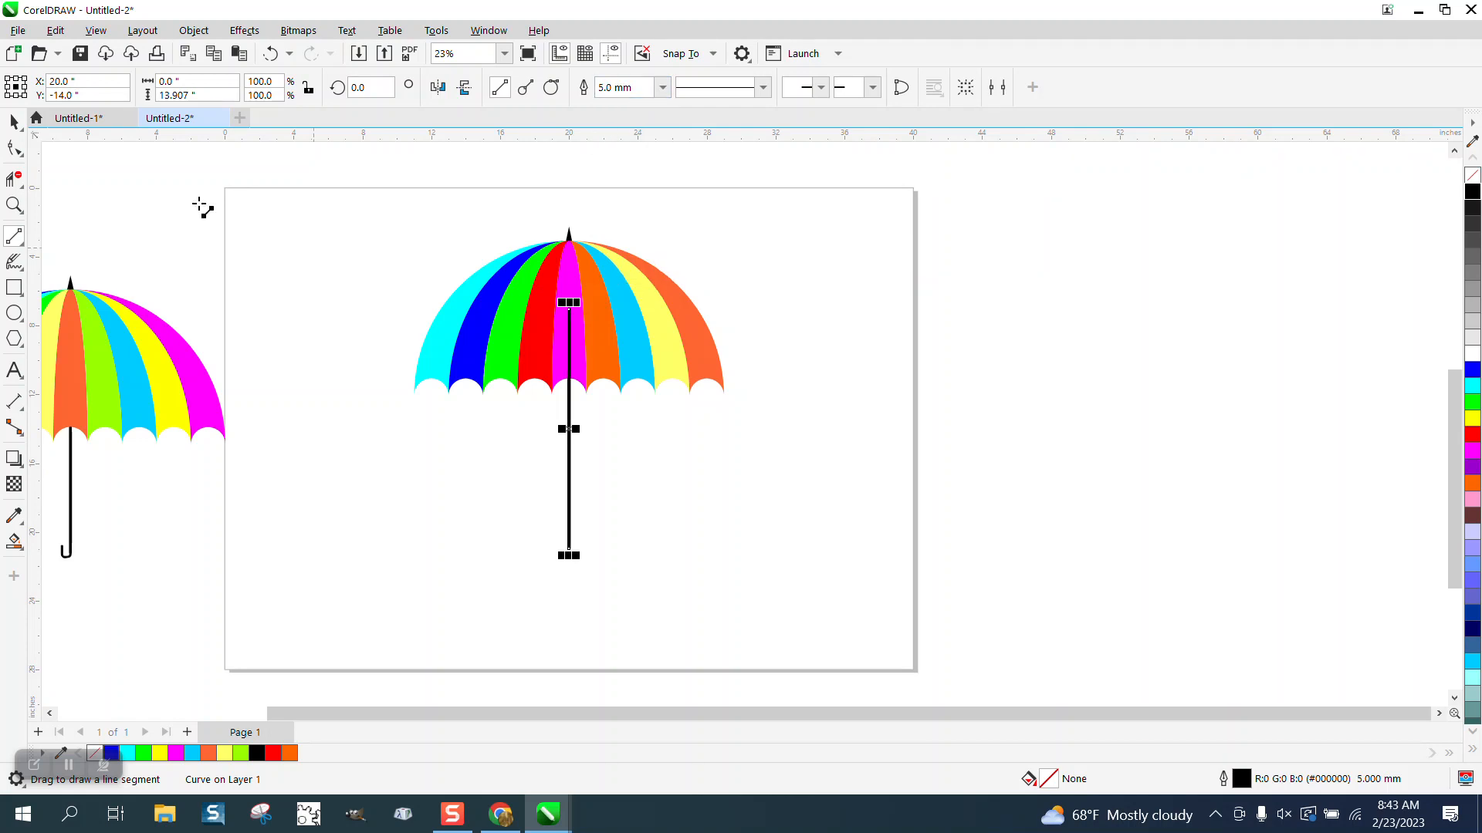
pyautogui.click(14, 122)
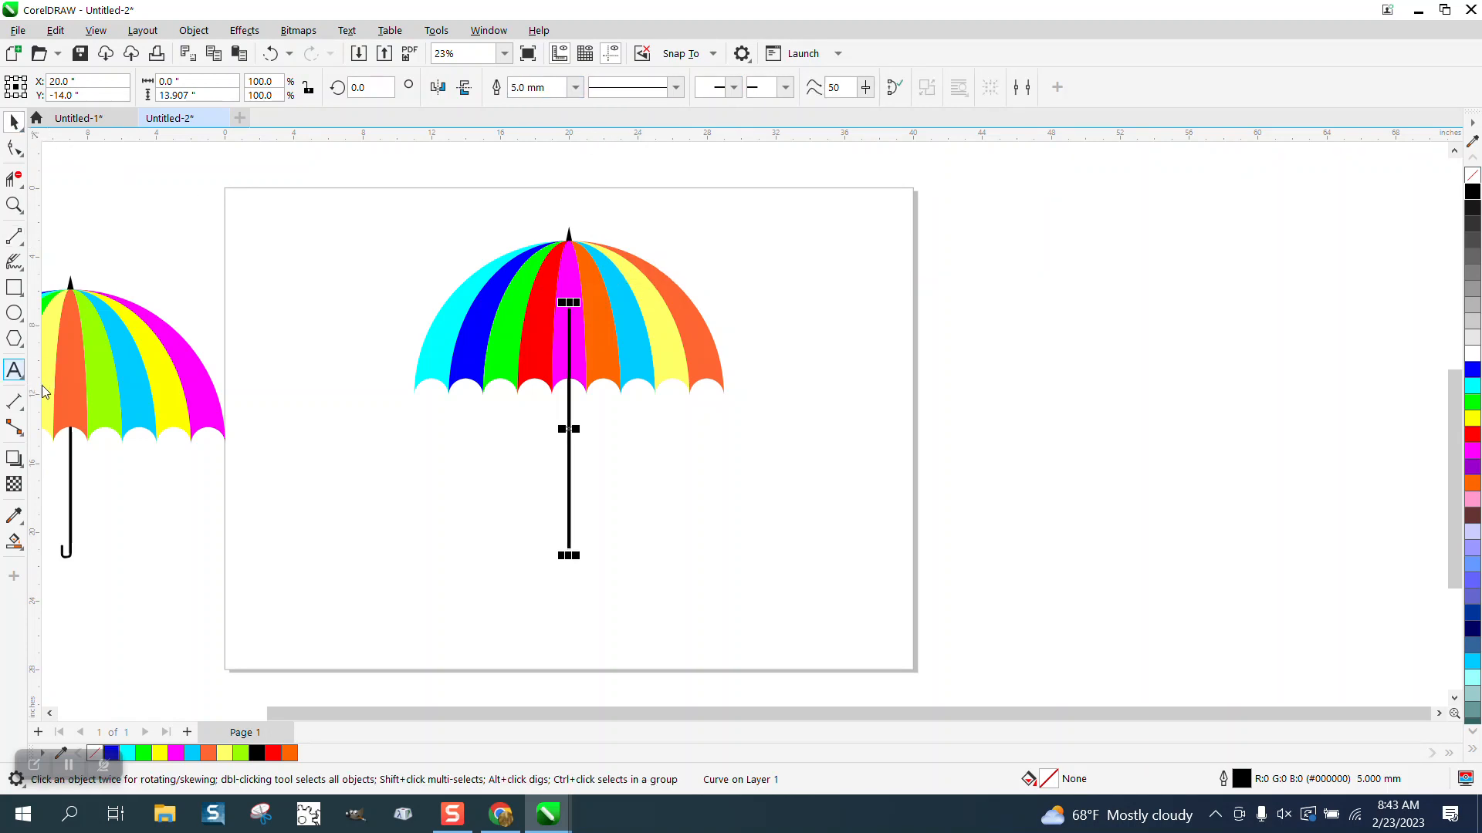
# Step: Add a capital U in Arial, enlarge it to about 4.2 by 5.4 inches, and convert it to curves
pyautogui.click(14, 370)
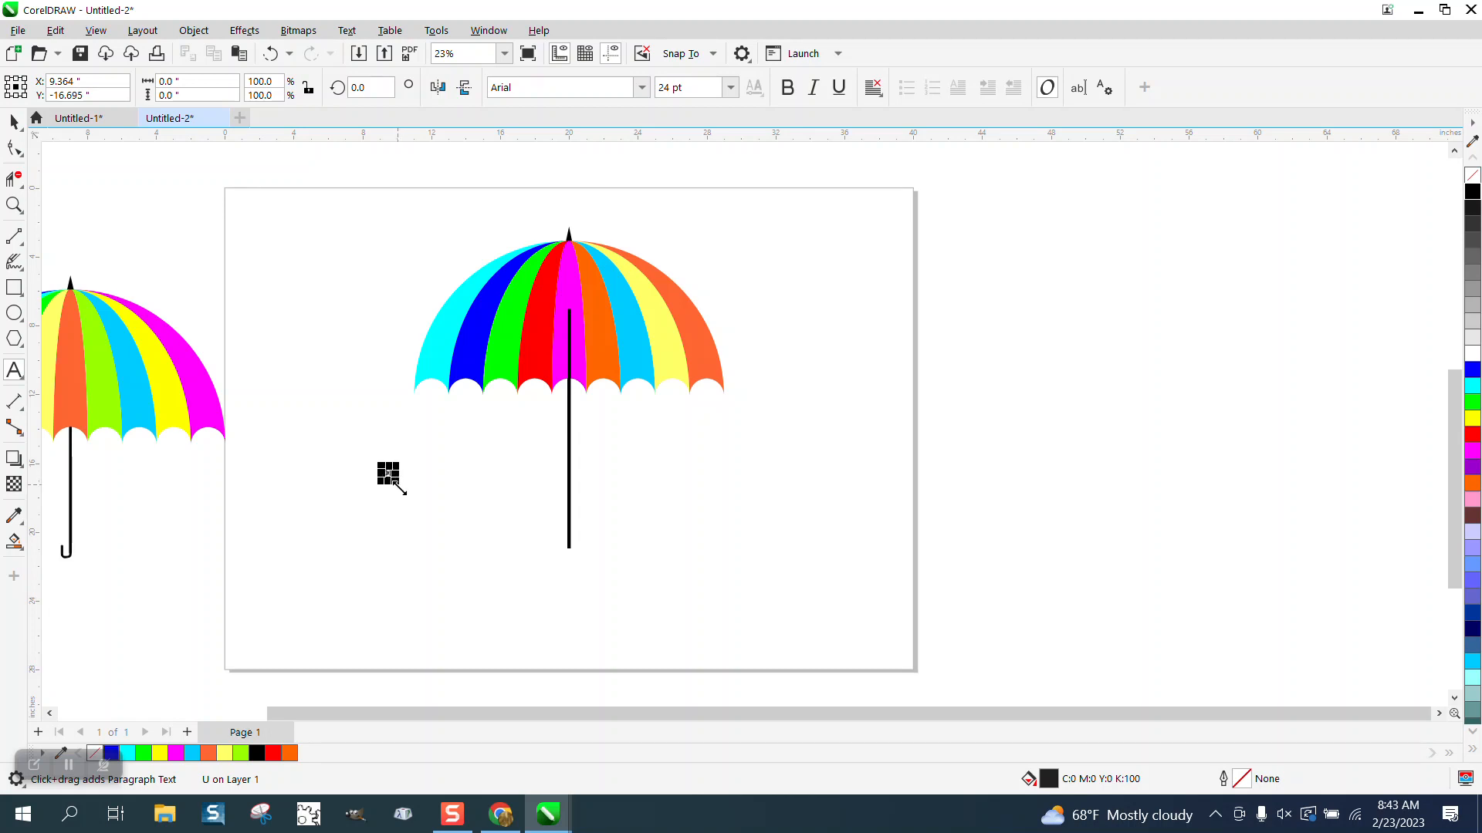
pyautogui.moveTo(394, 480); pyautogui.dragTo(530, 576)
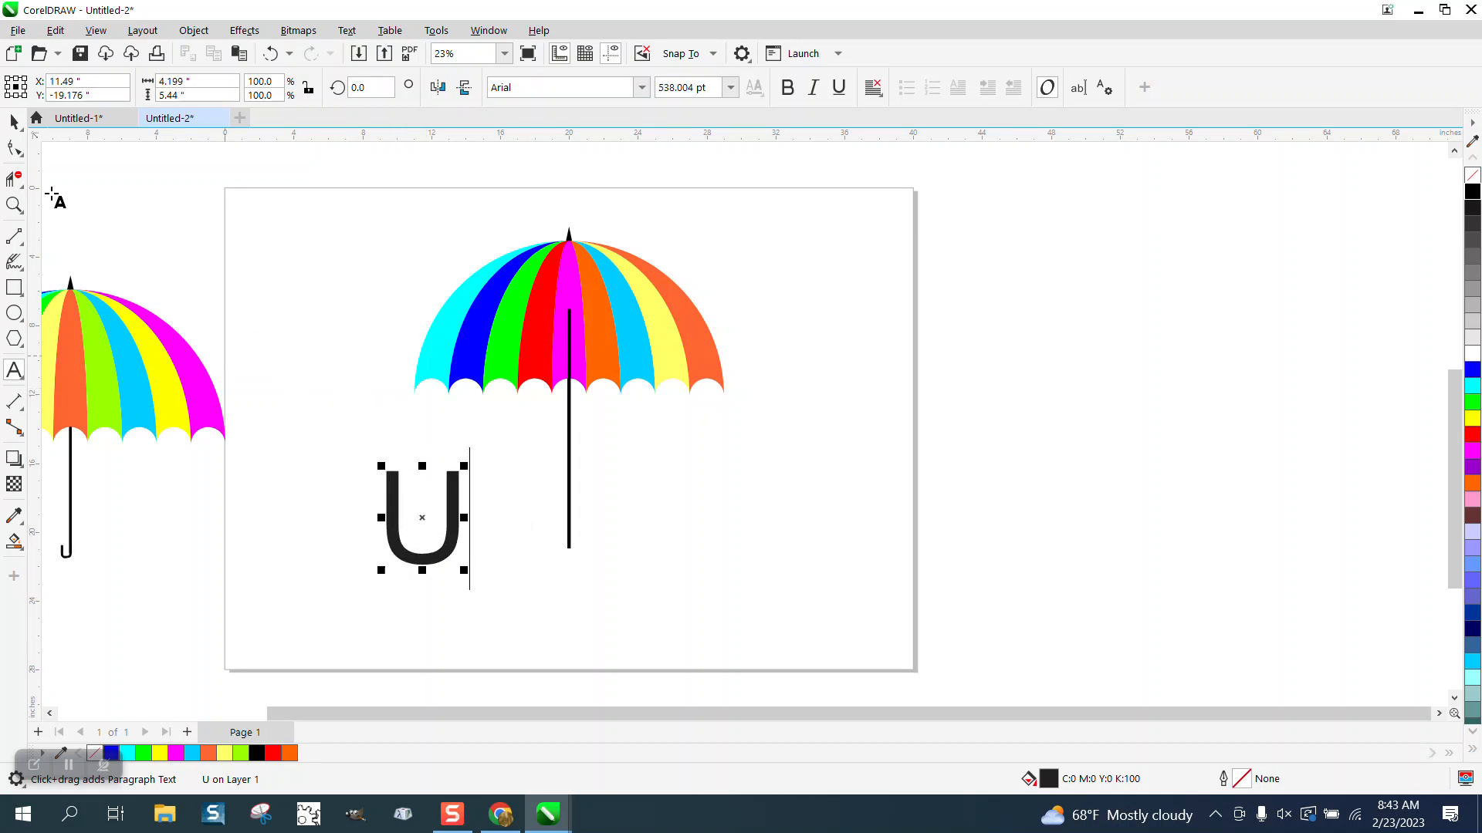
pyautogui.click(194, 31)
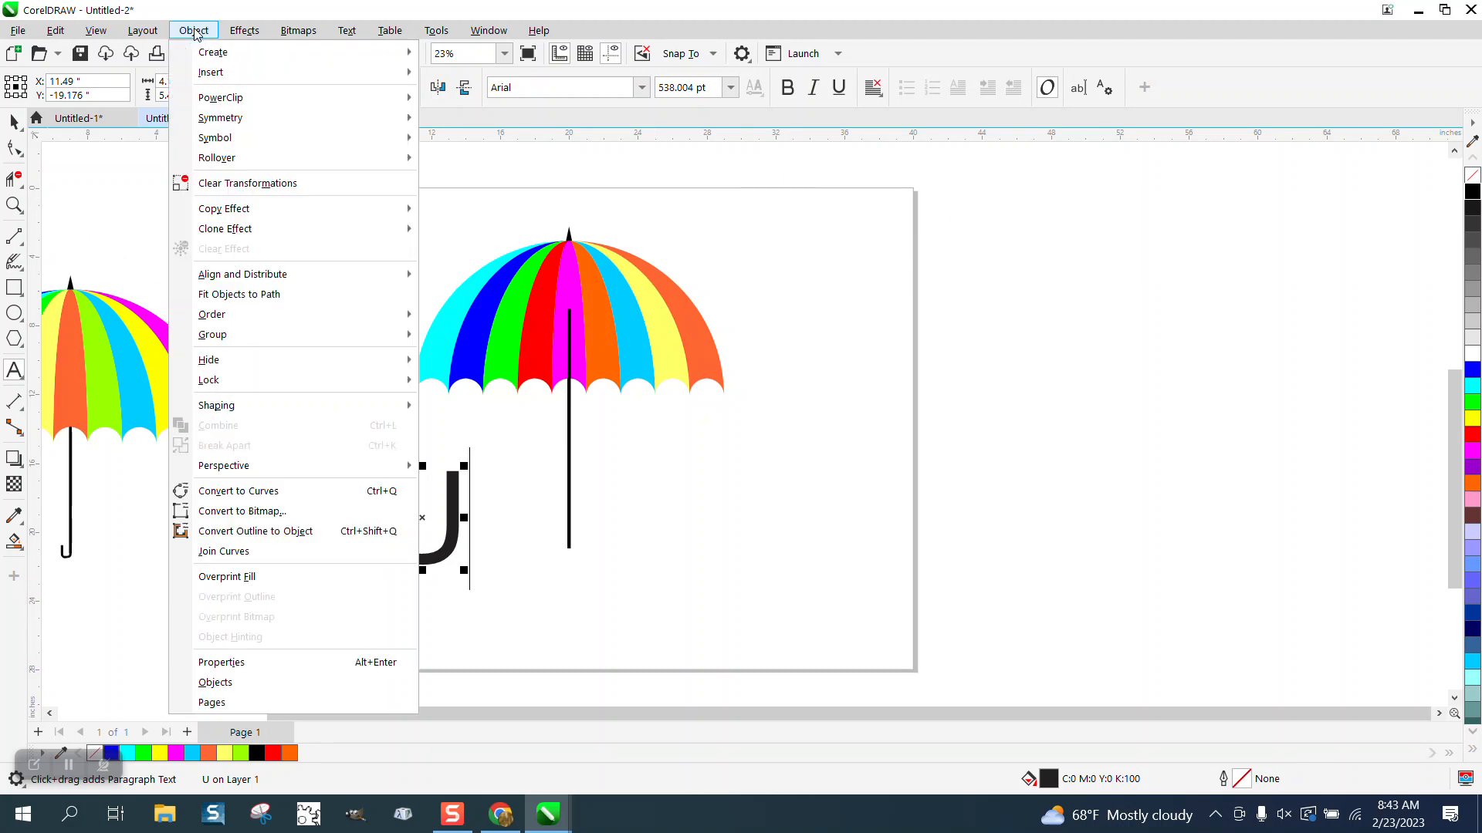
pyautogui.click(266, 491)
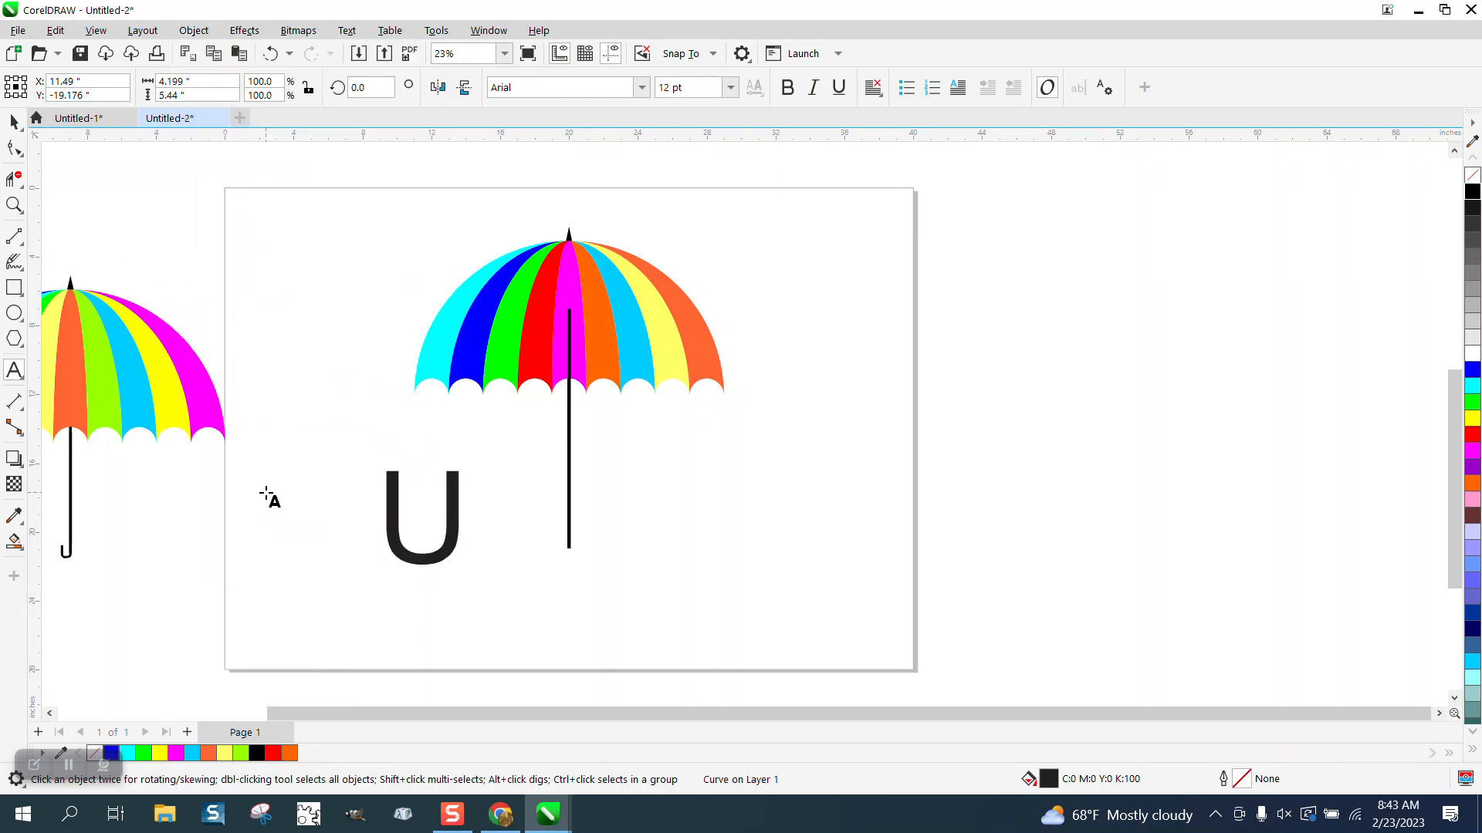
# Step: Give the U no fill and a black hairline outline, and shrink it to about 2.35 by 3.04 inches beside the shaft's lower end
pyautogui.click(14, 122)
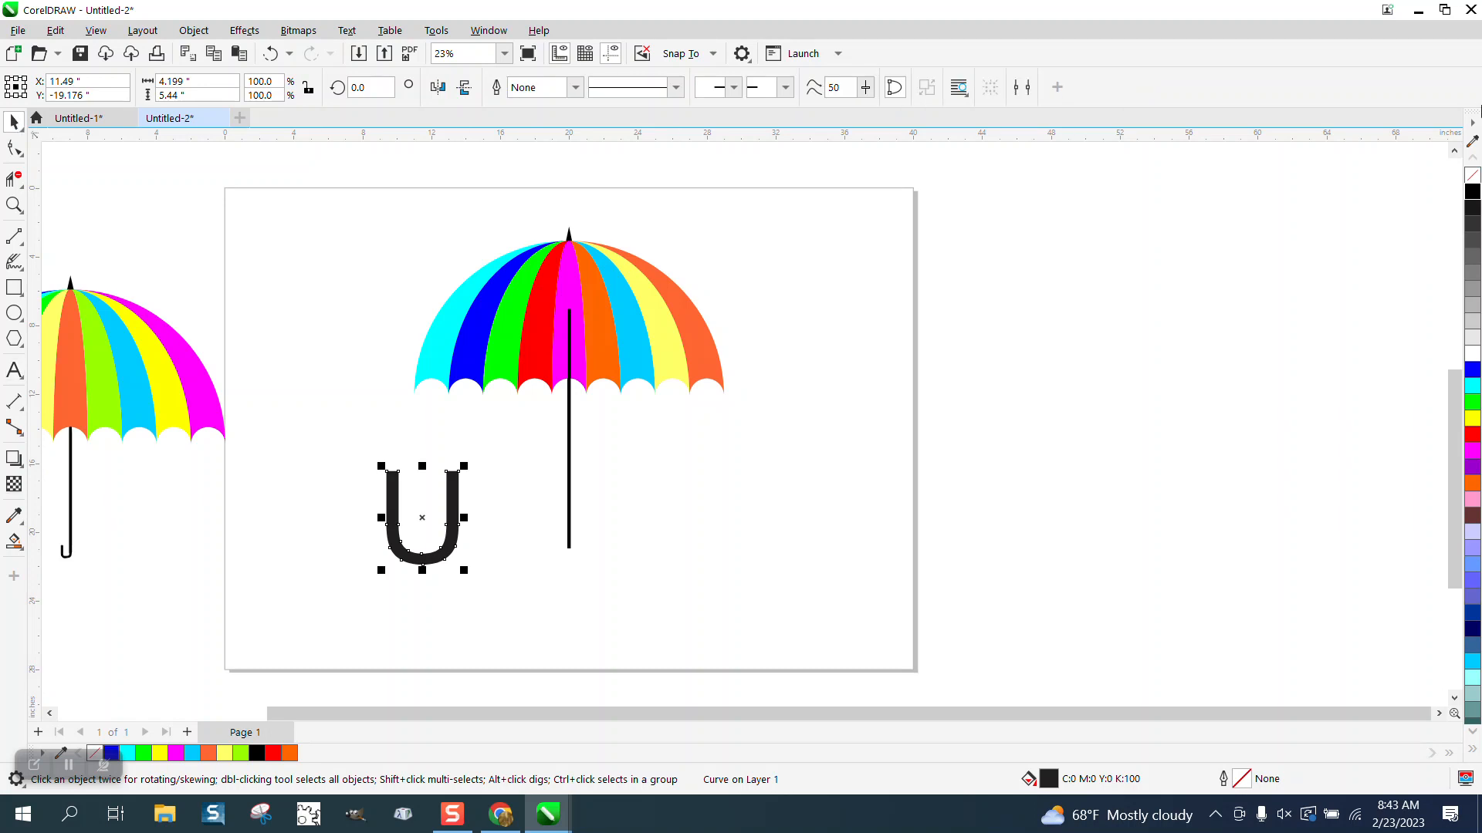
pyautogui.click(1472, 175)
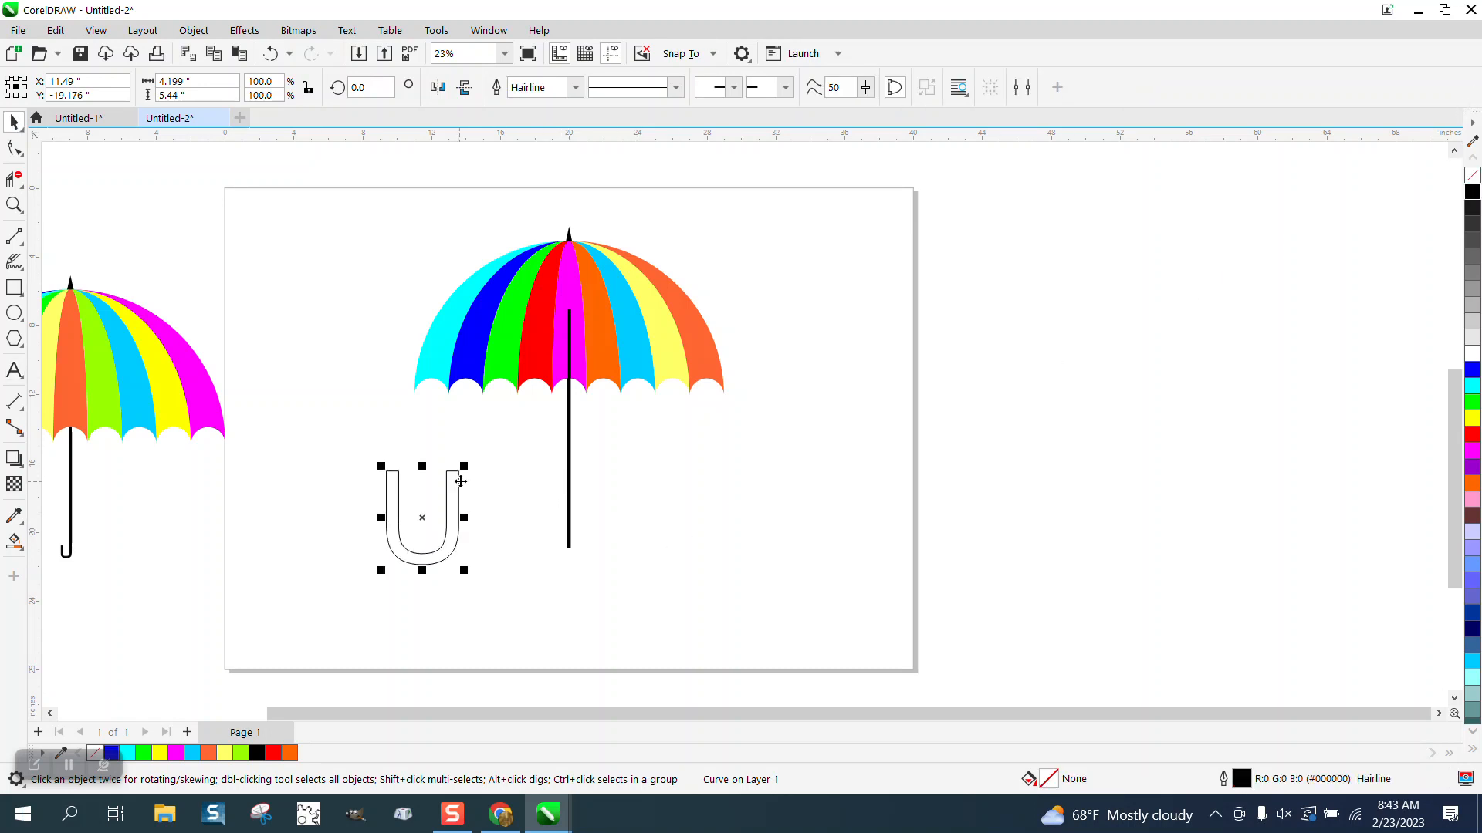
pyautogui.moveTo(464, 466); pyautogui.dragTo(521, 548)
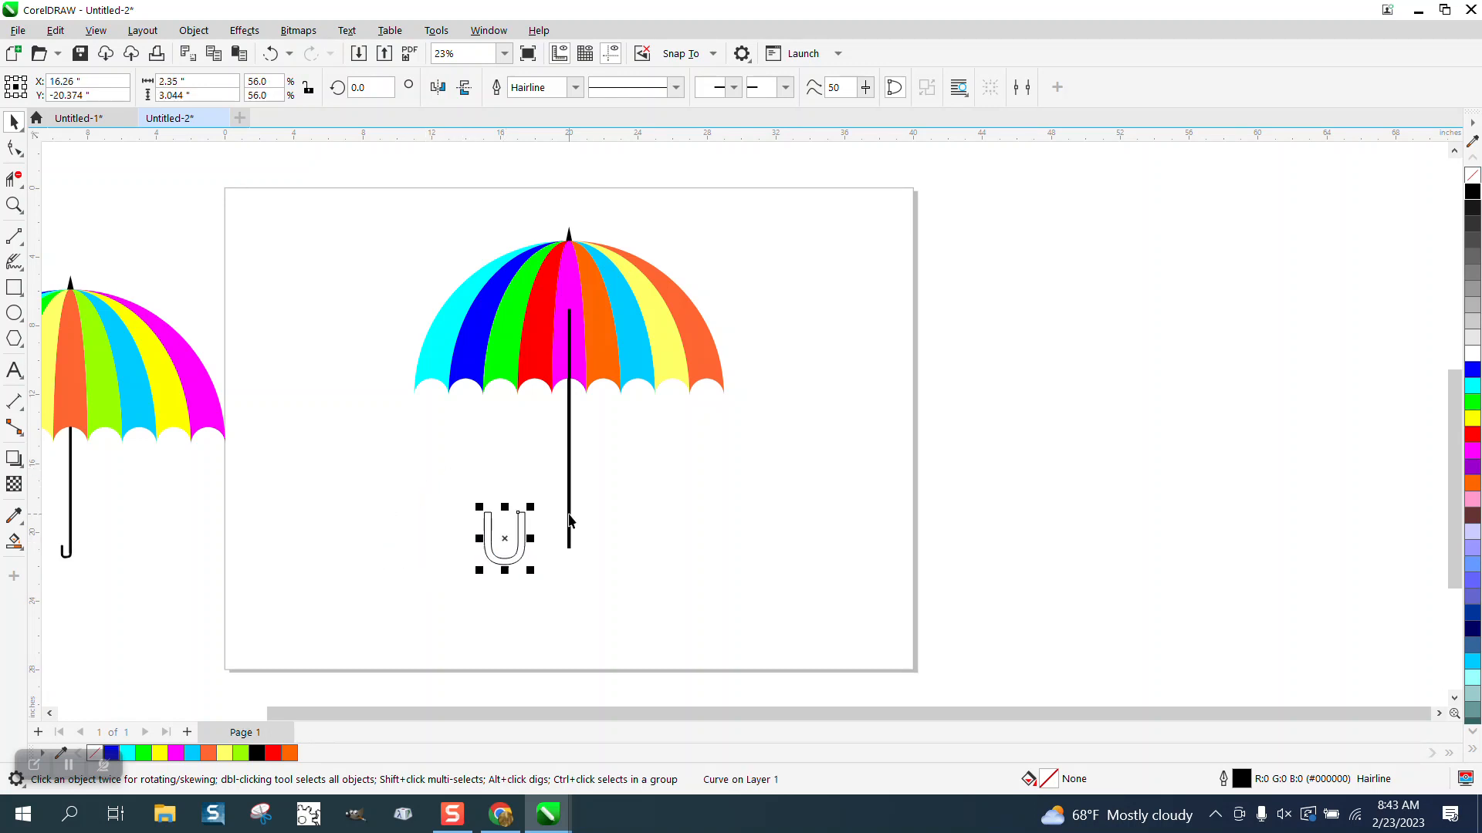
# Step: Convert the shaft line's outline to an object and give it no fill and a black hairline outline
pyautogui.click(569, 515)
pyautogui.click(194, 30)
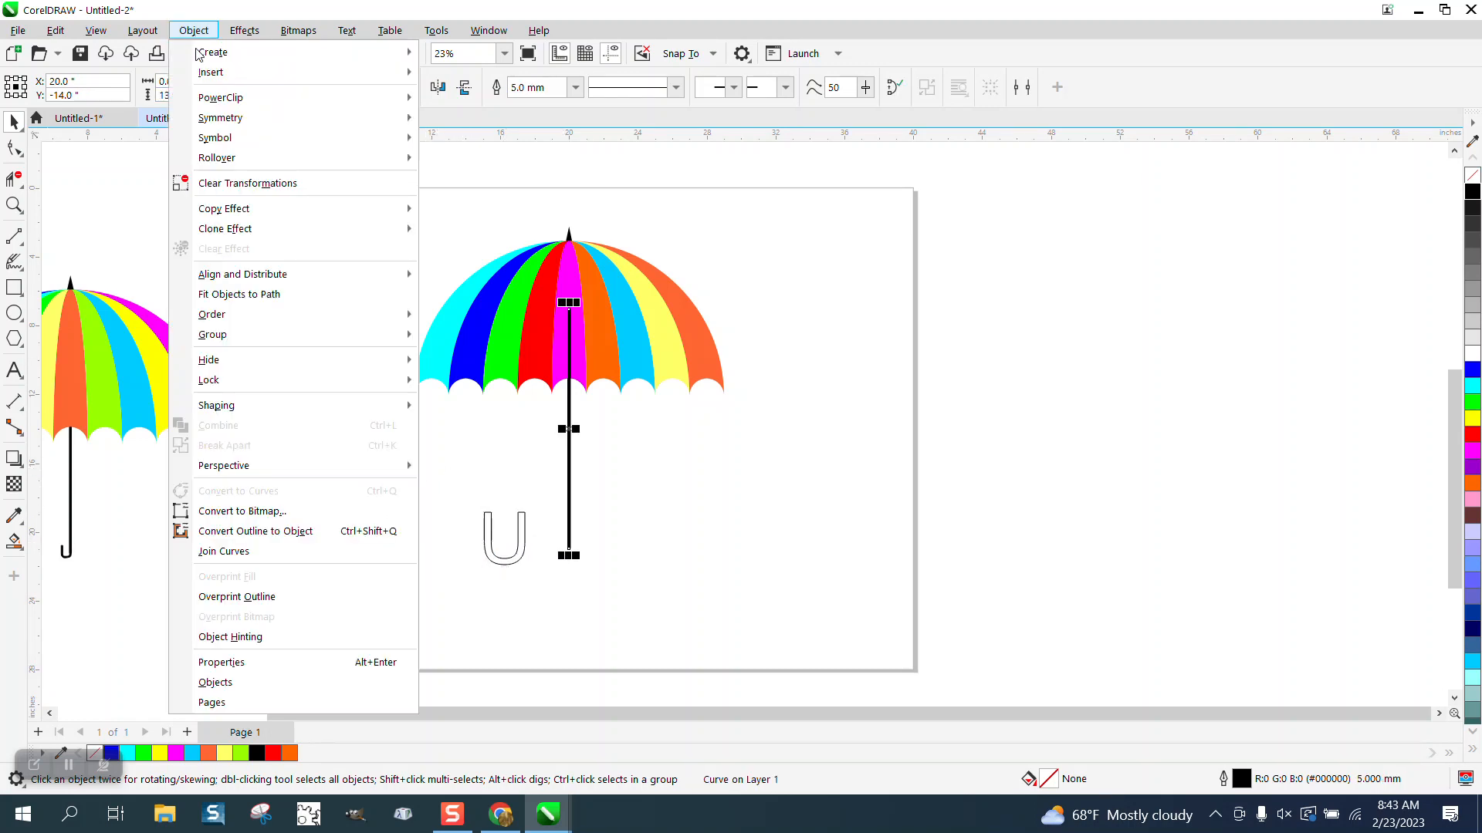
pyautogui.click(275, 533)
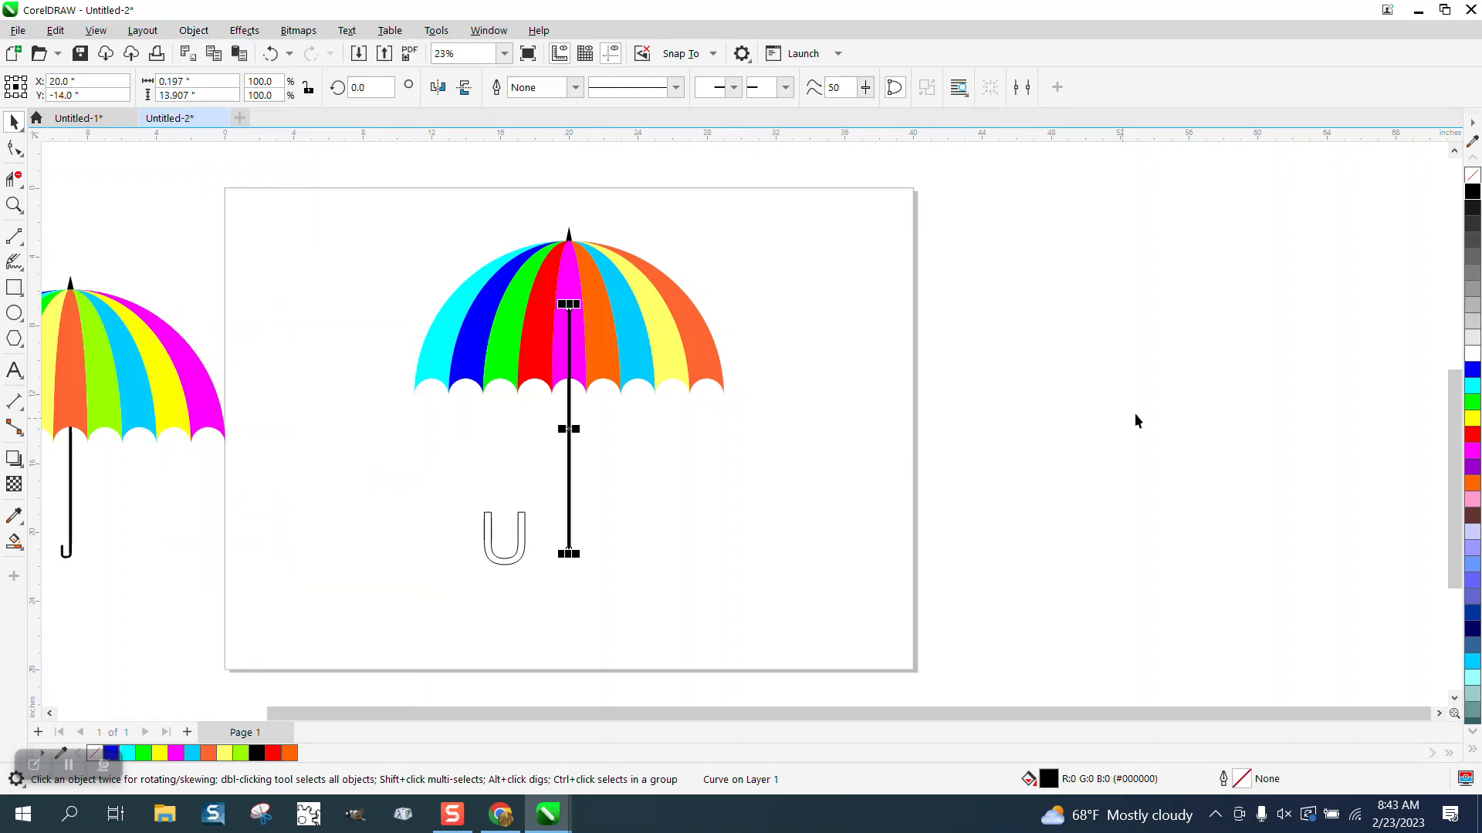
pyautogui.click(1472, 175)
pyautogui.rightClick(1472, 191)
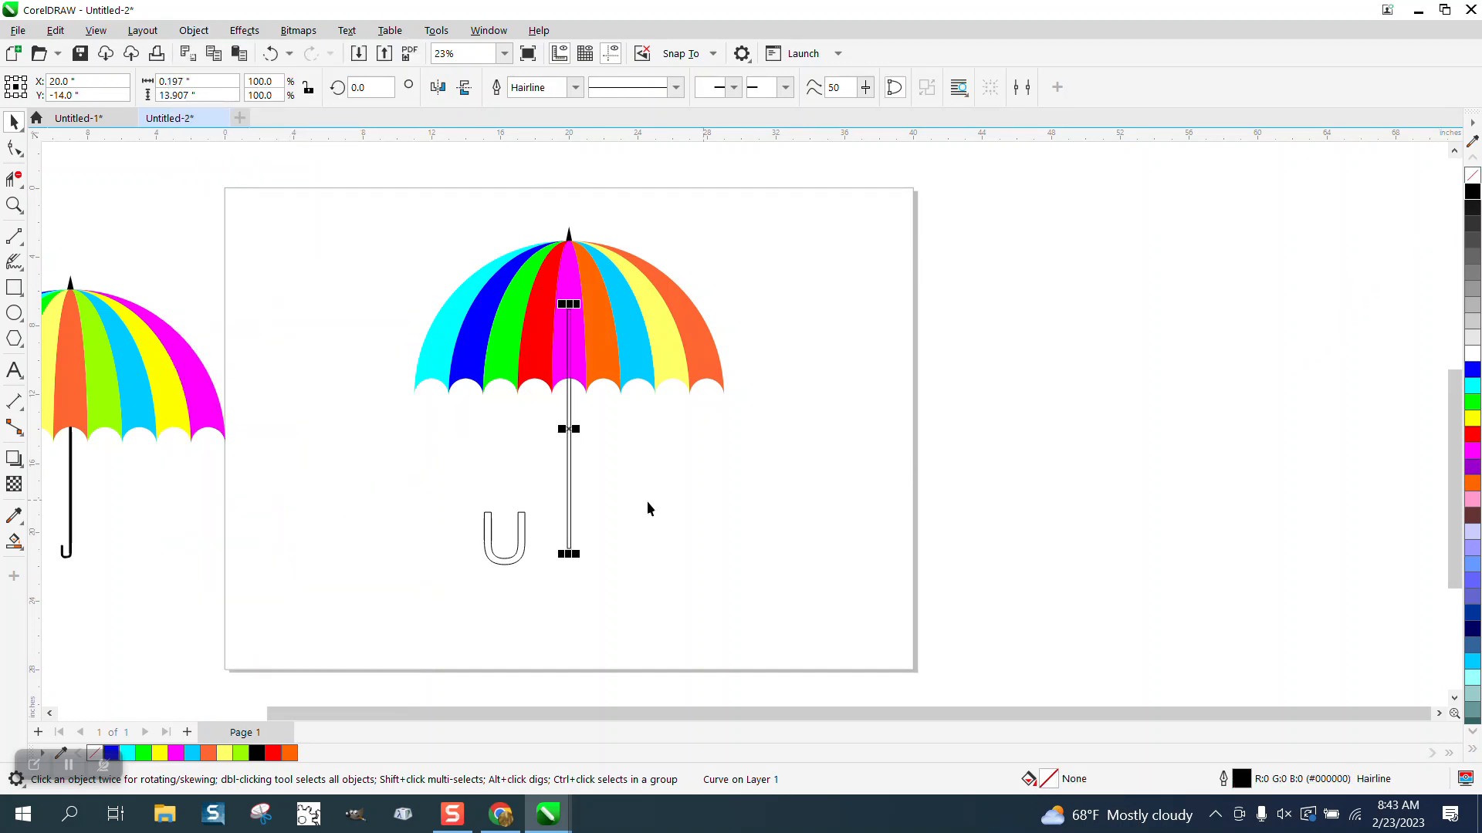
# Step: Shrink the U to about 1.56 by 2.02 inches and place its right stem over the shaft's lower end
pyautogui.click(525, 525)
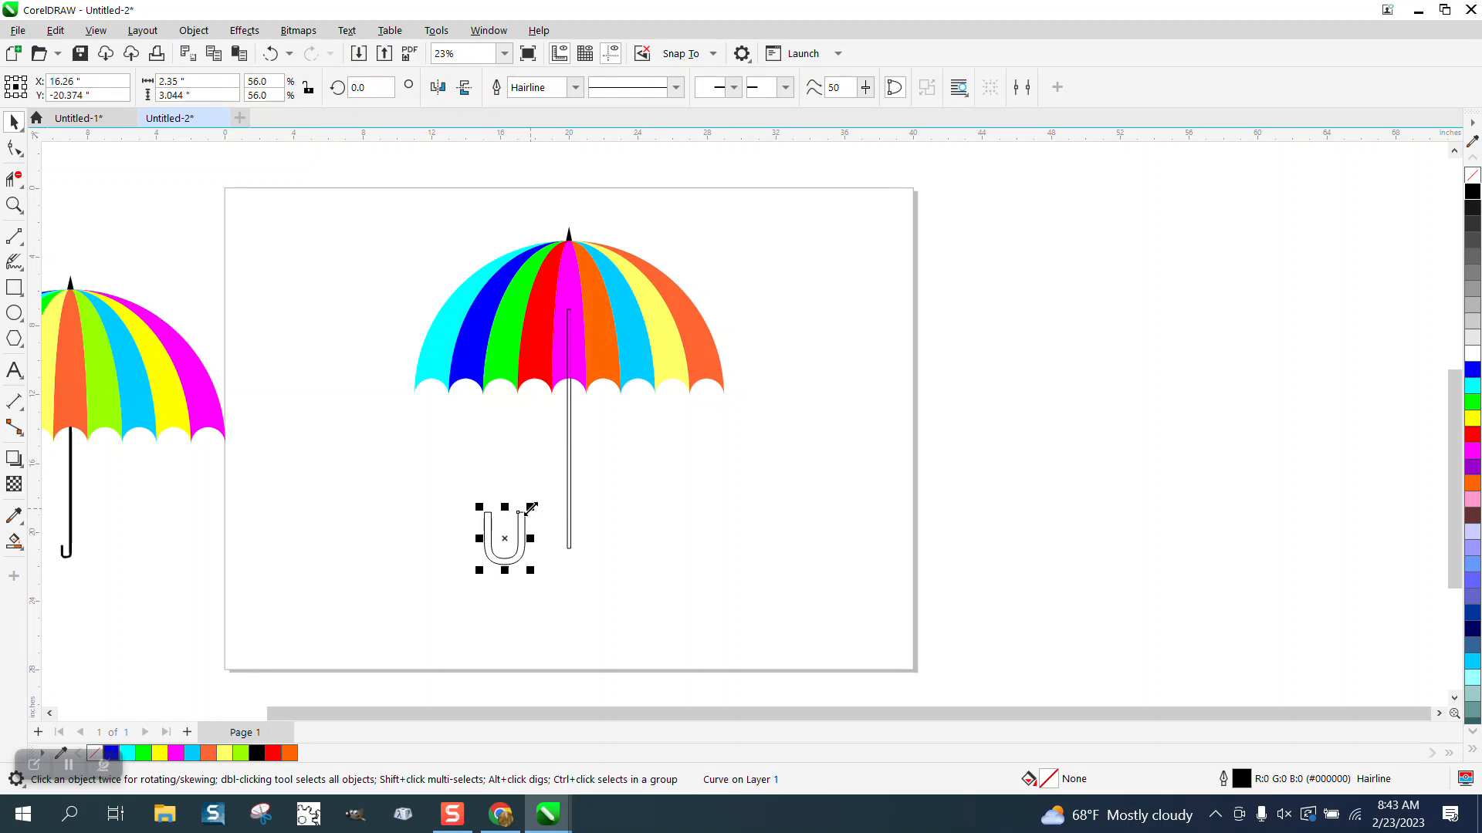
pyautogui.moveTo(531, 507); pyautogui.dragTo(564, 546)
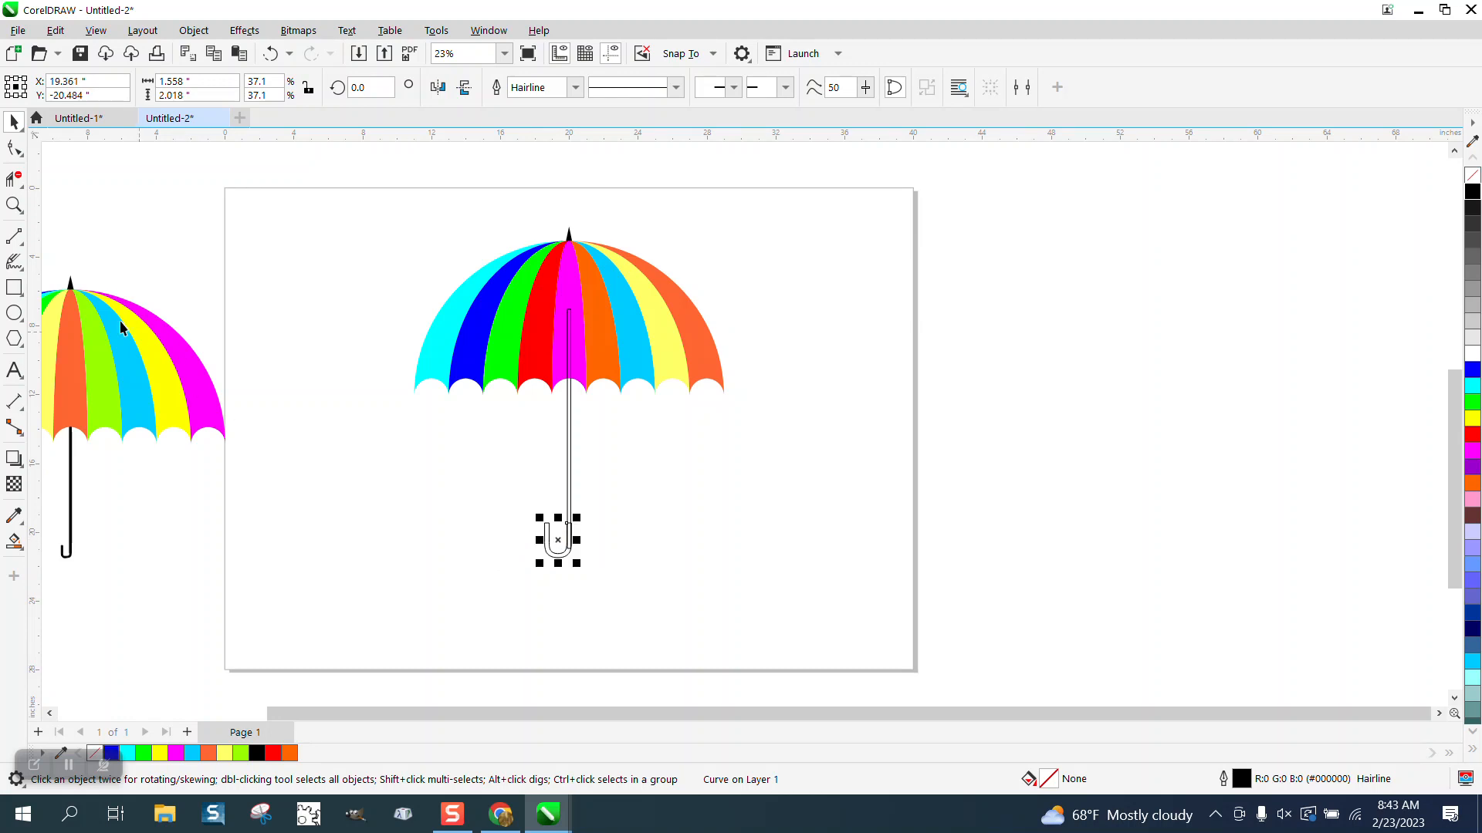
# Step: Move the two bottom nodes of the shaft onto the inner and outer edges of the U's right stem
pyautogui.click(14, 205)
pyautogui.moveTo(718, 643); pyautogui.dragTo(717, 642)
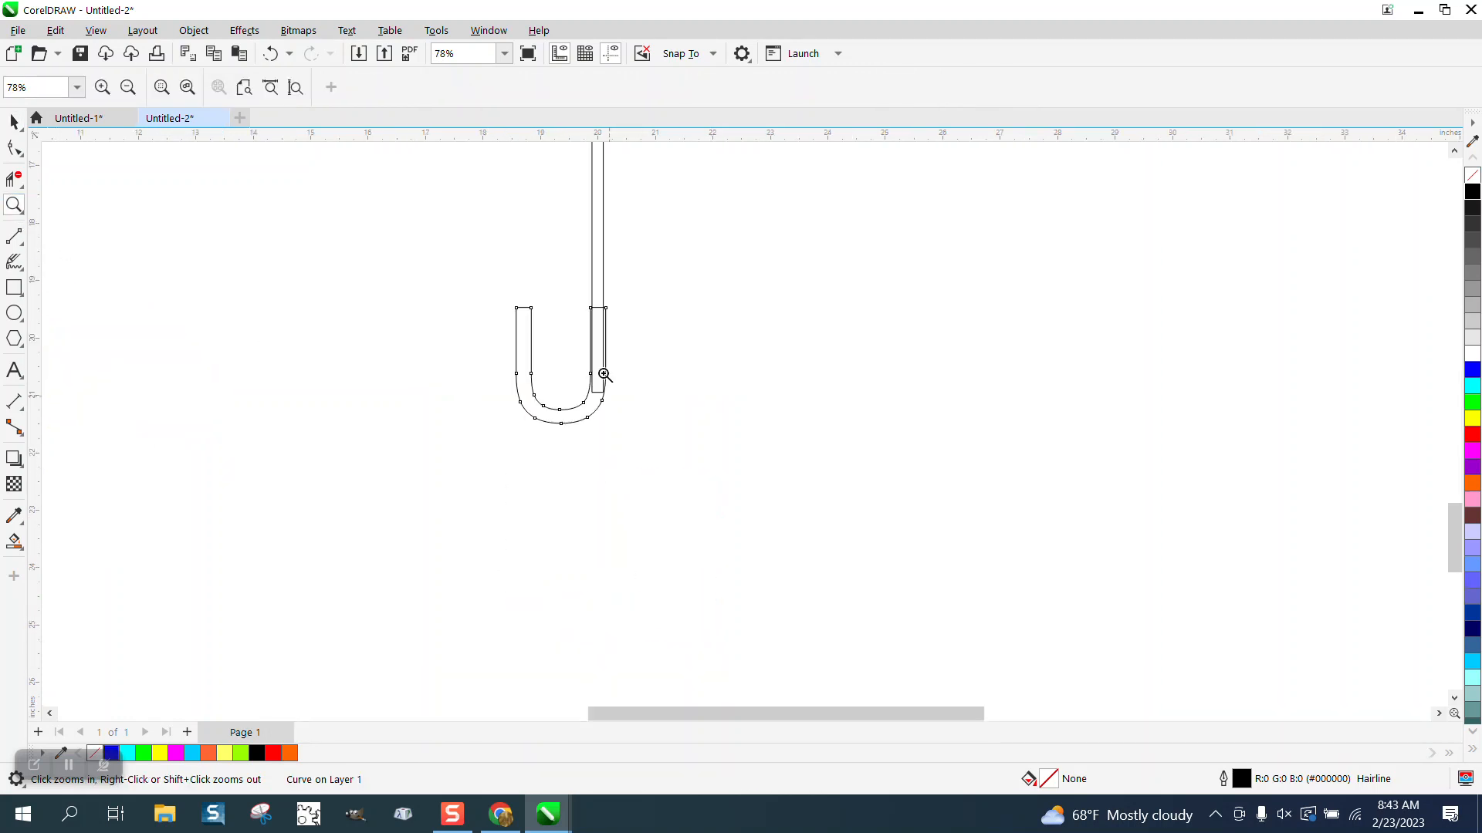
pyautogui.click(14, 122)
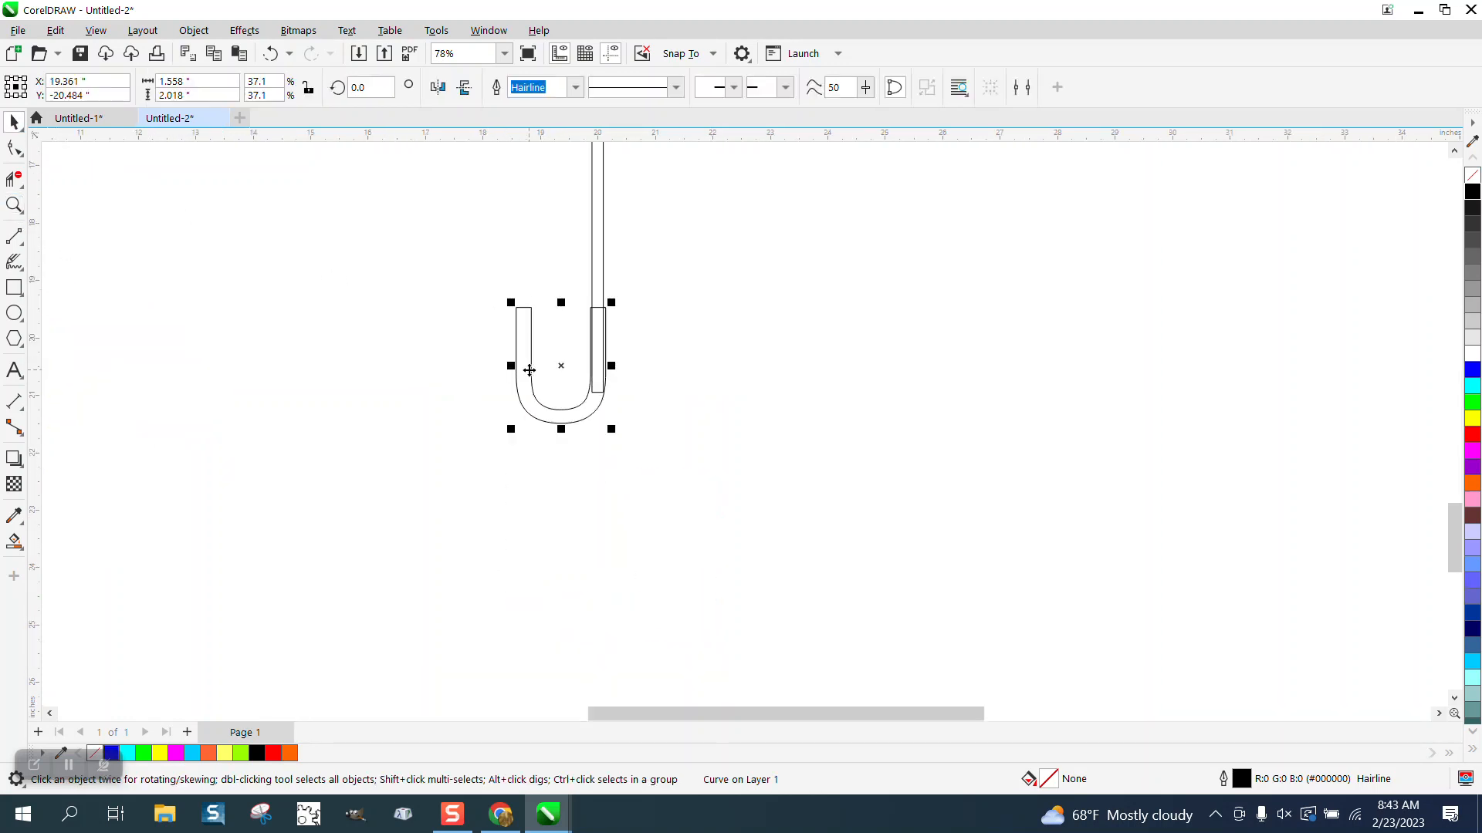
pyautogui.click(604, 269)
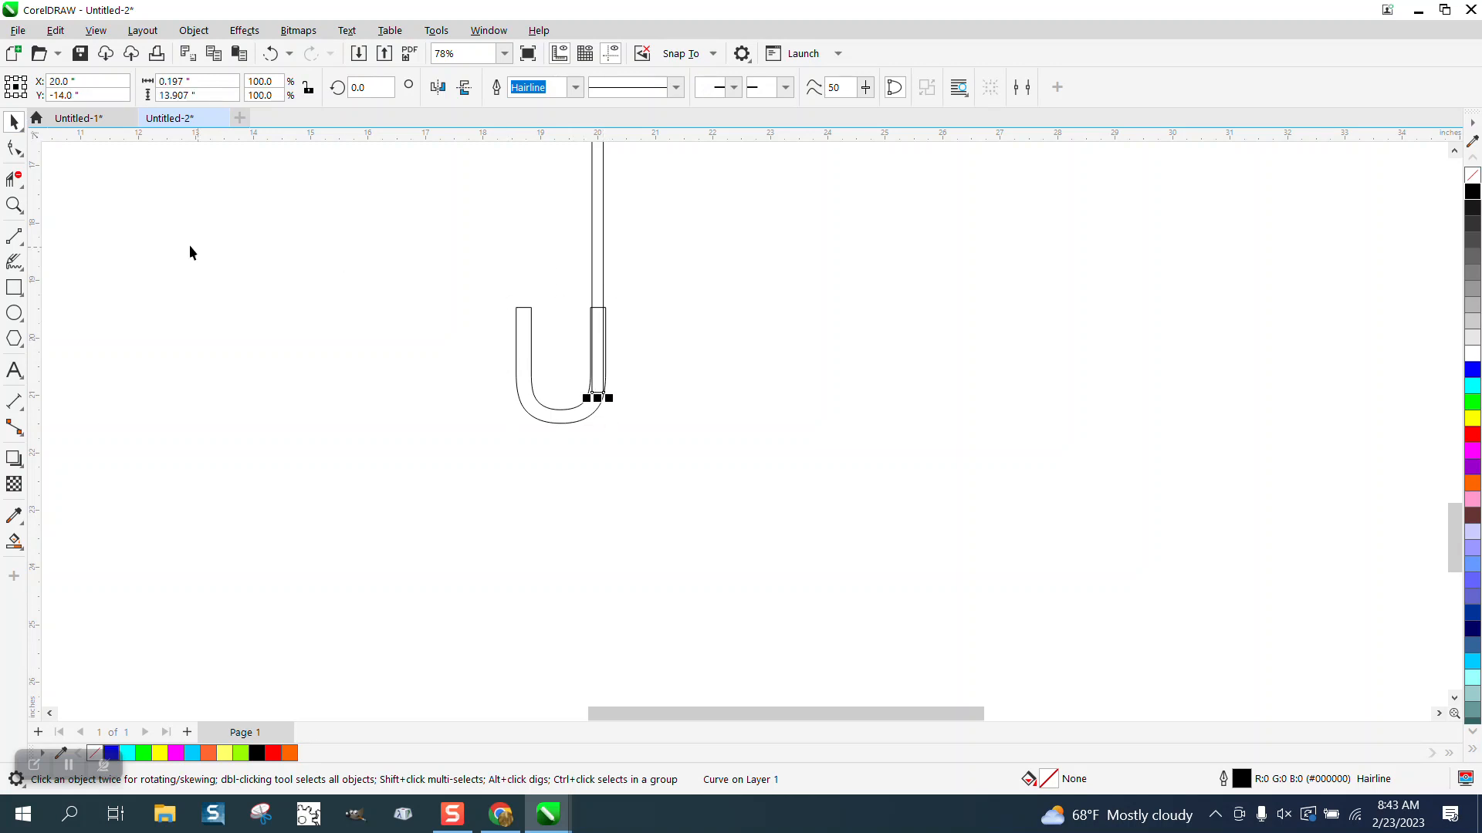
pyautogui.click(14, 148)
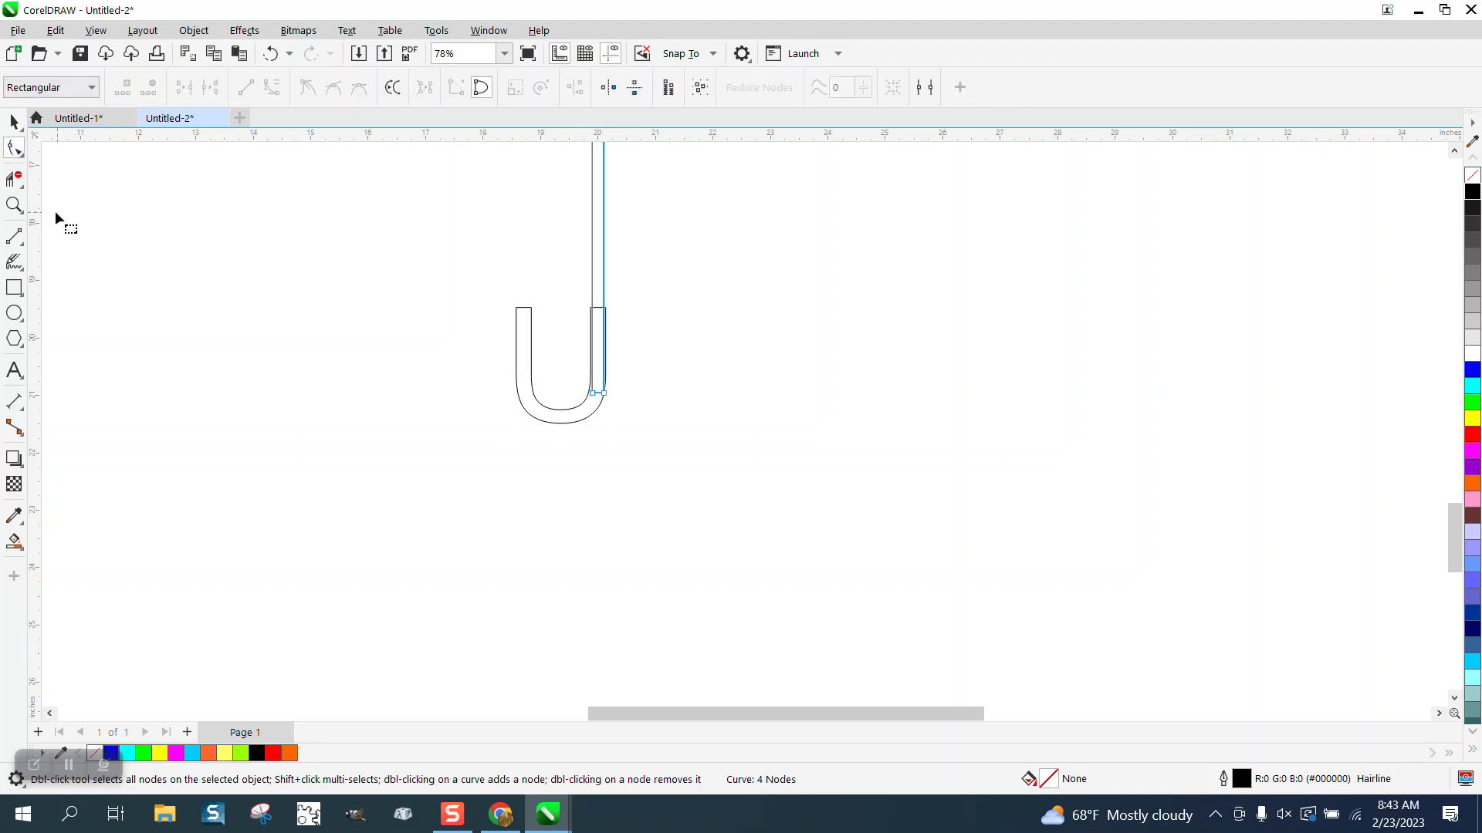
pyautogui.click(14, 205)
pyautogui.moveTo(545, 275); pyautogui.dragTo(769, 509)
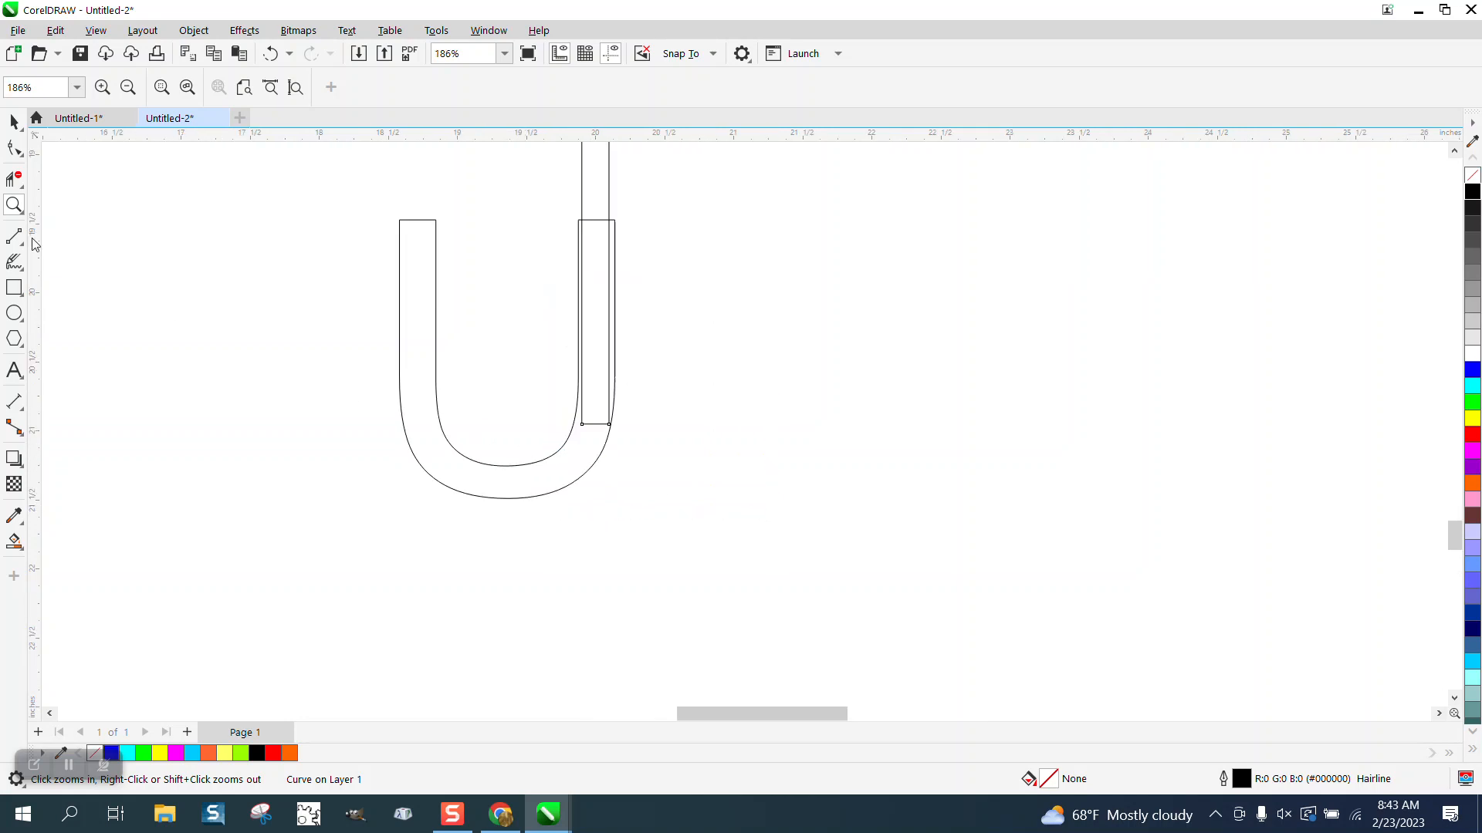
pyautogui.click(14, 148)
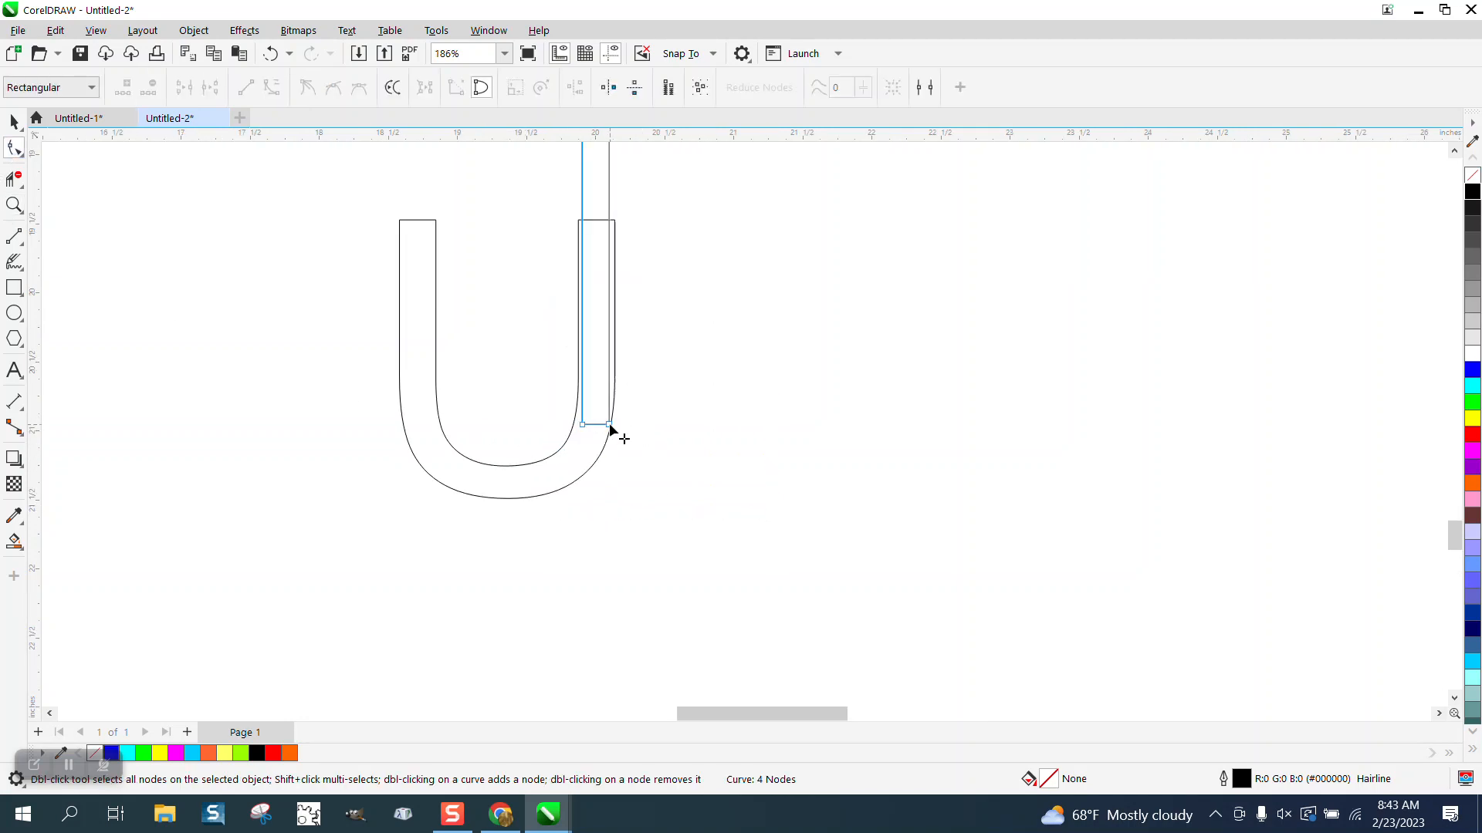
pyautogui.moveTo(610, 425); pyautogui.dragTo(576, 381)
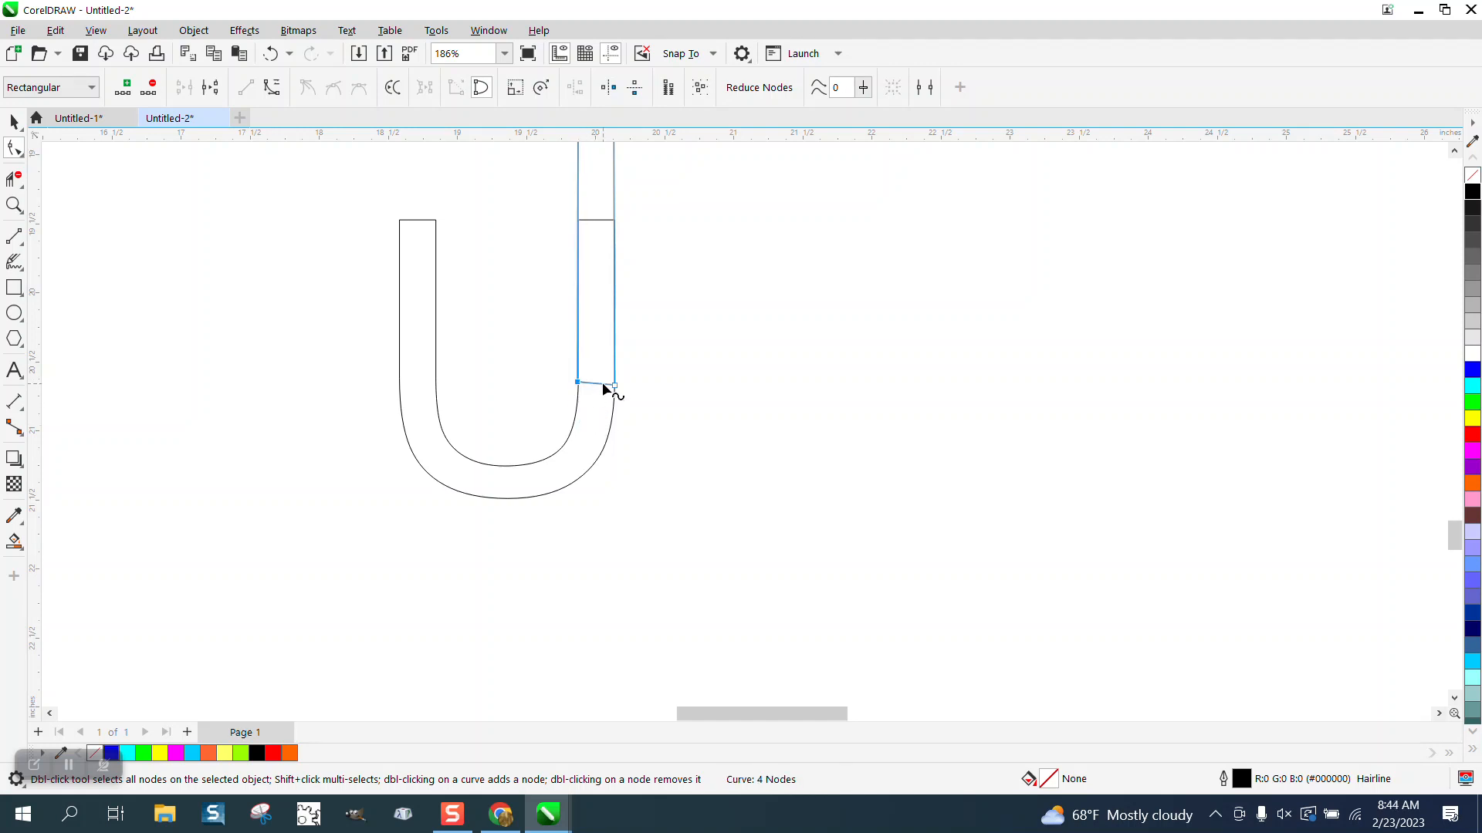
# Step: Delete the overlapping segments inside the joint between shaft and U with the Virtual Segment Delete tool
pyautogui.click(14, 179)
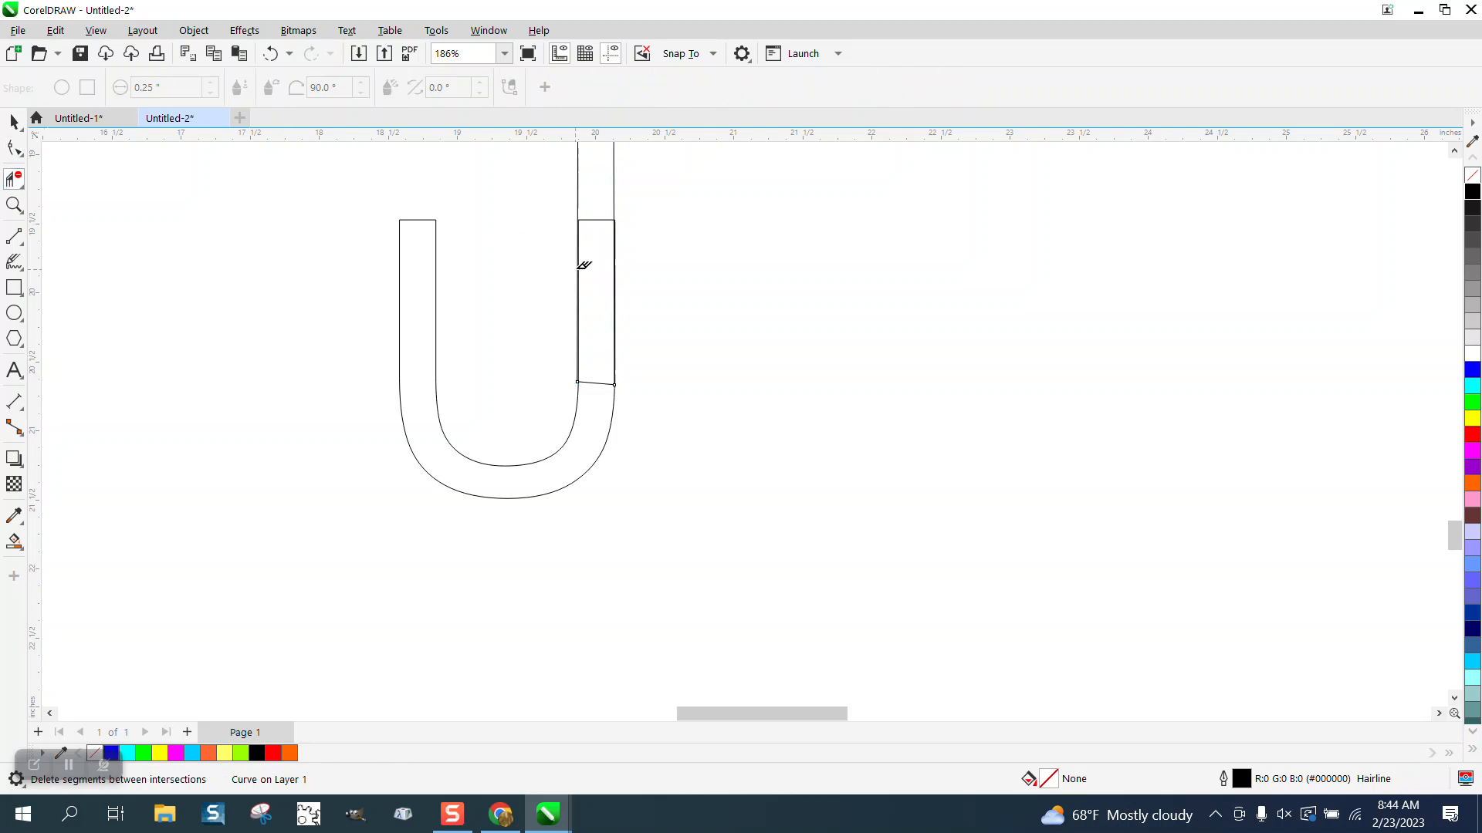
pyautogui.click(602, 221)
pyautogui.moveTo(602, 308); pyautogui.dragTo(610, 396)
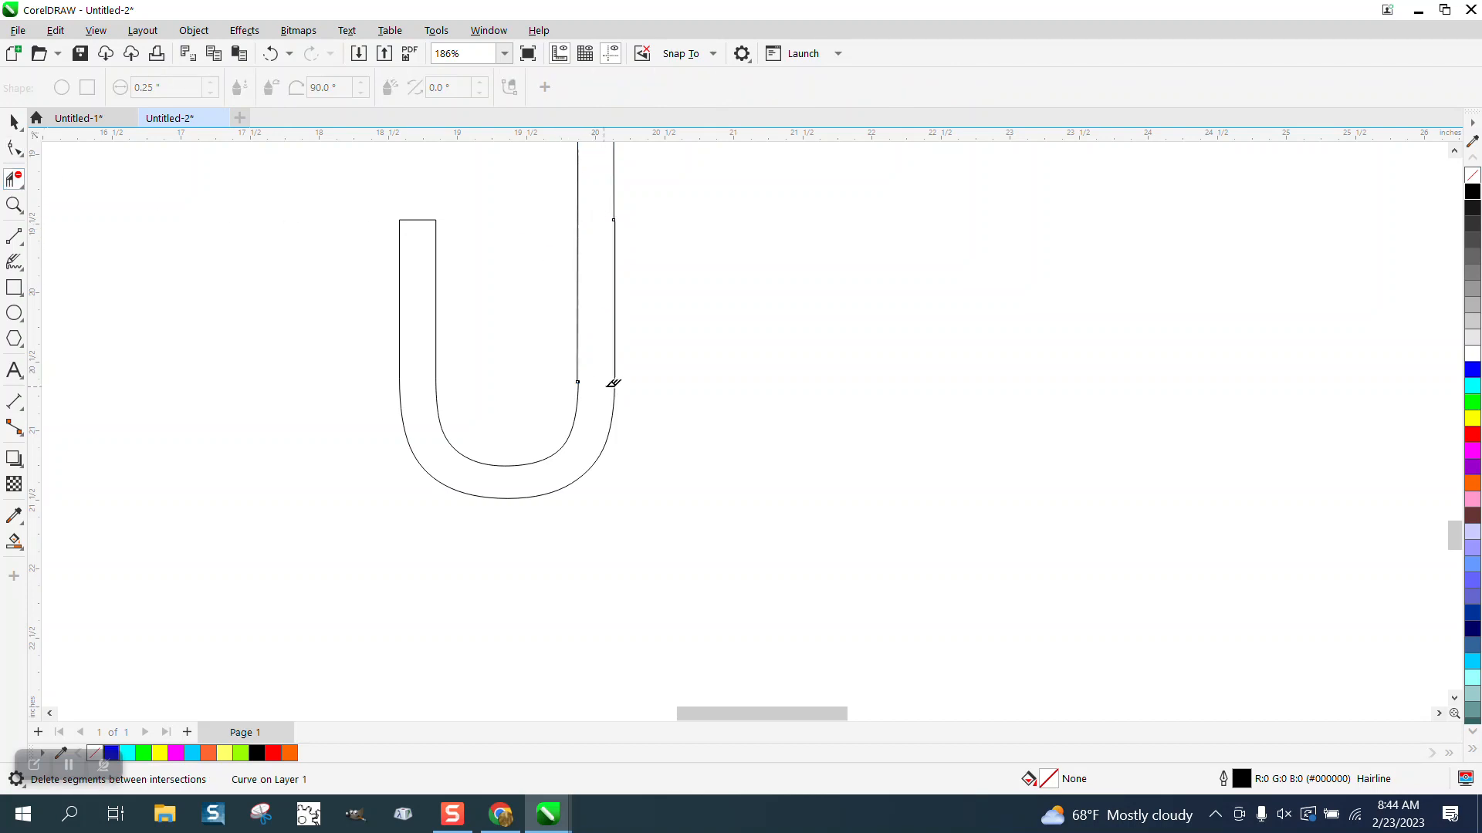
# Step: Smart-fill the shaft and the U-shaped hook with black and no outline
pyautogui.scroll(-5, 579, 410)
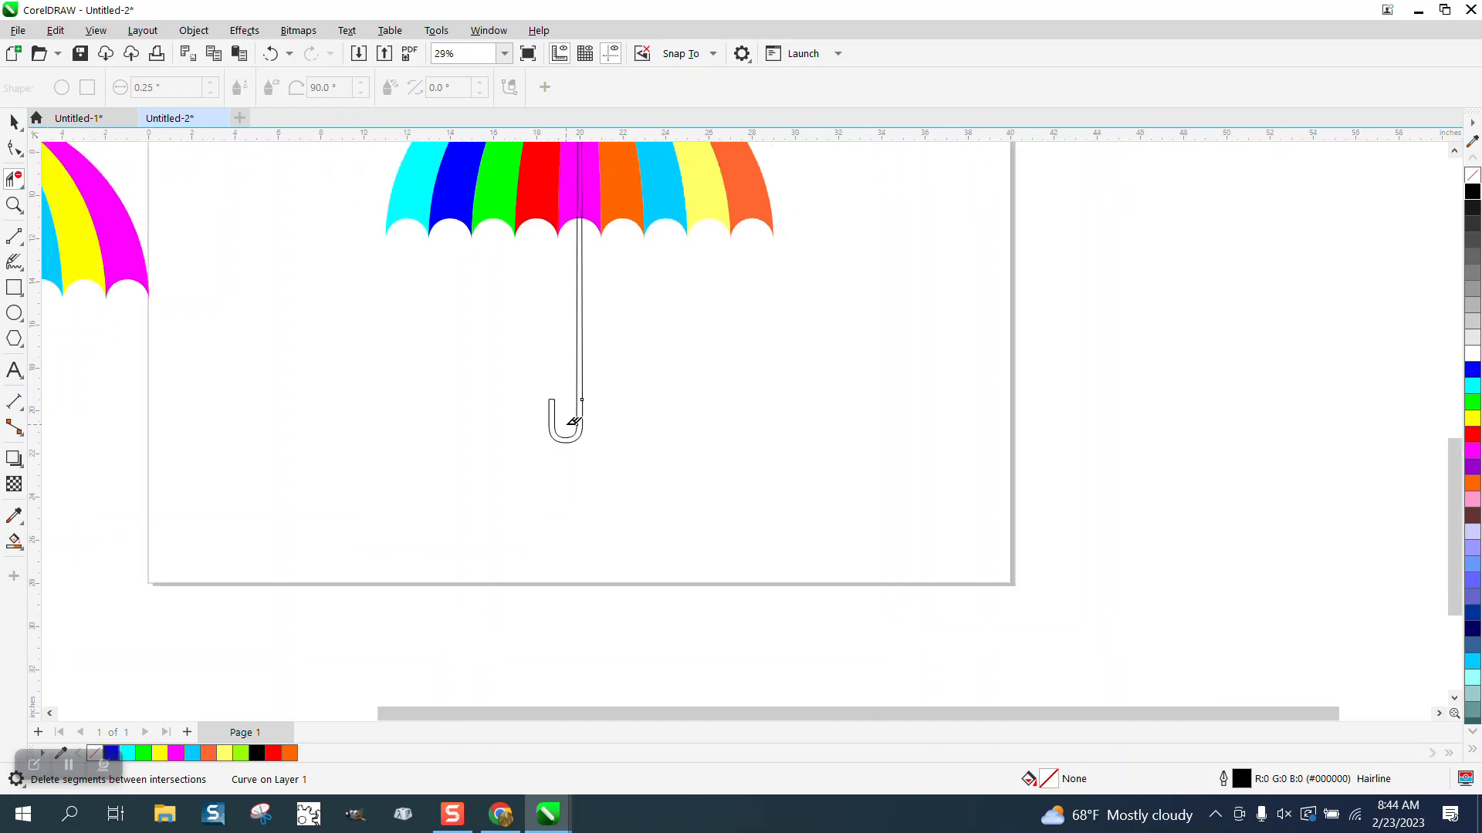
pyautogui.click(14, 122)
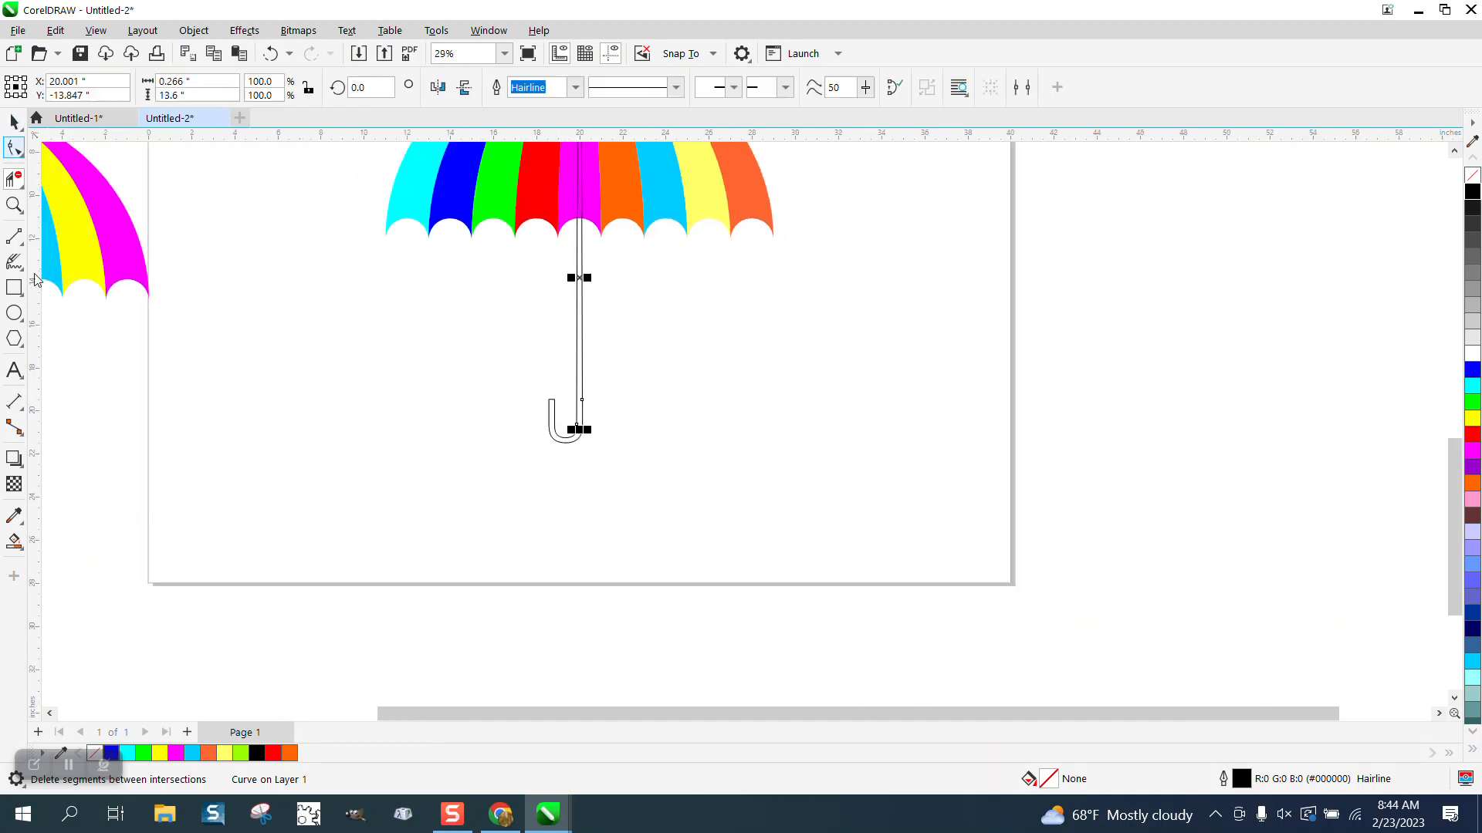
pyautogui.click(14, 541)
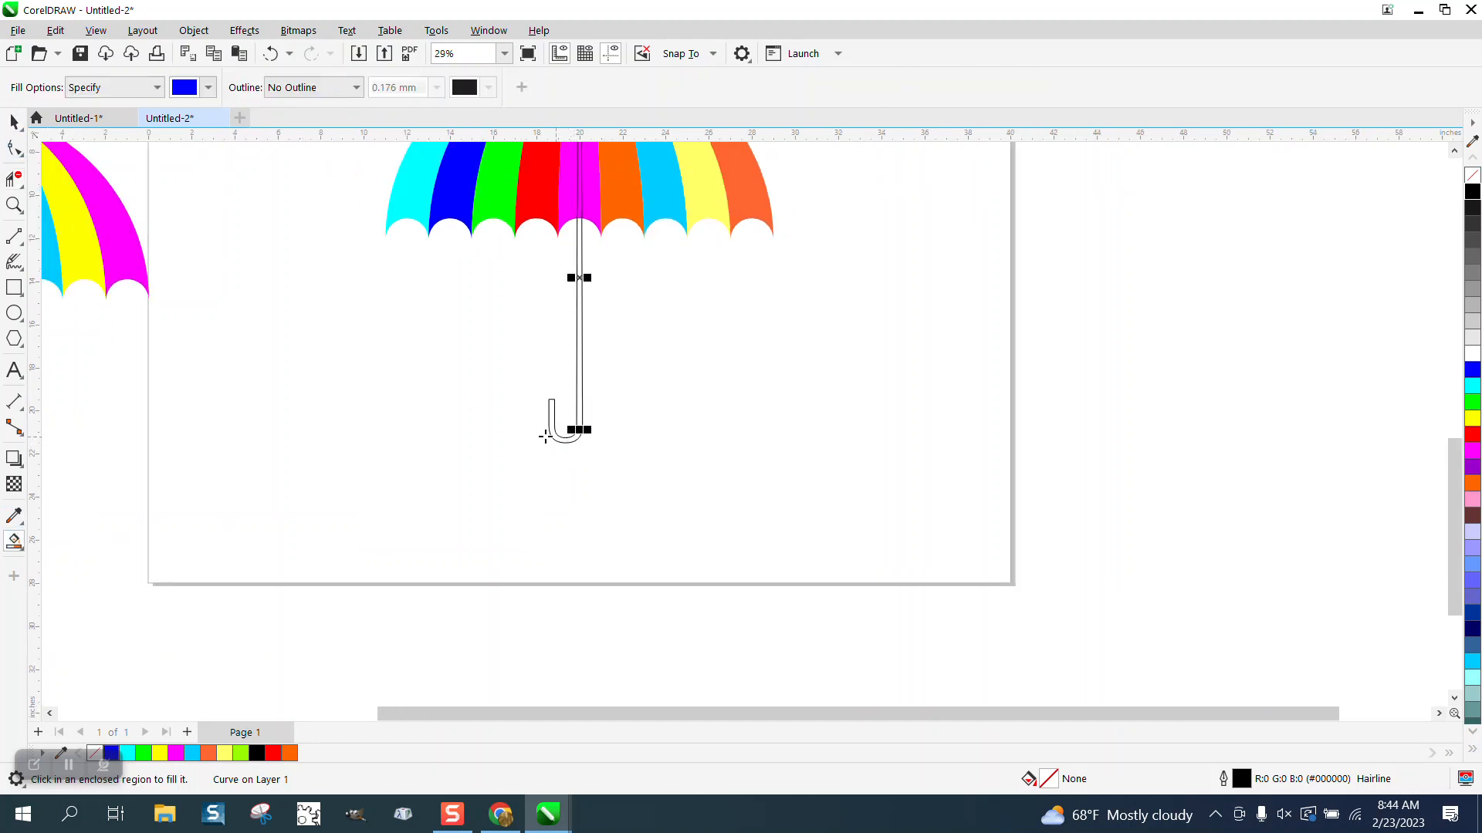
pyautogui.click(208, 88)
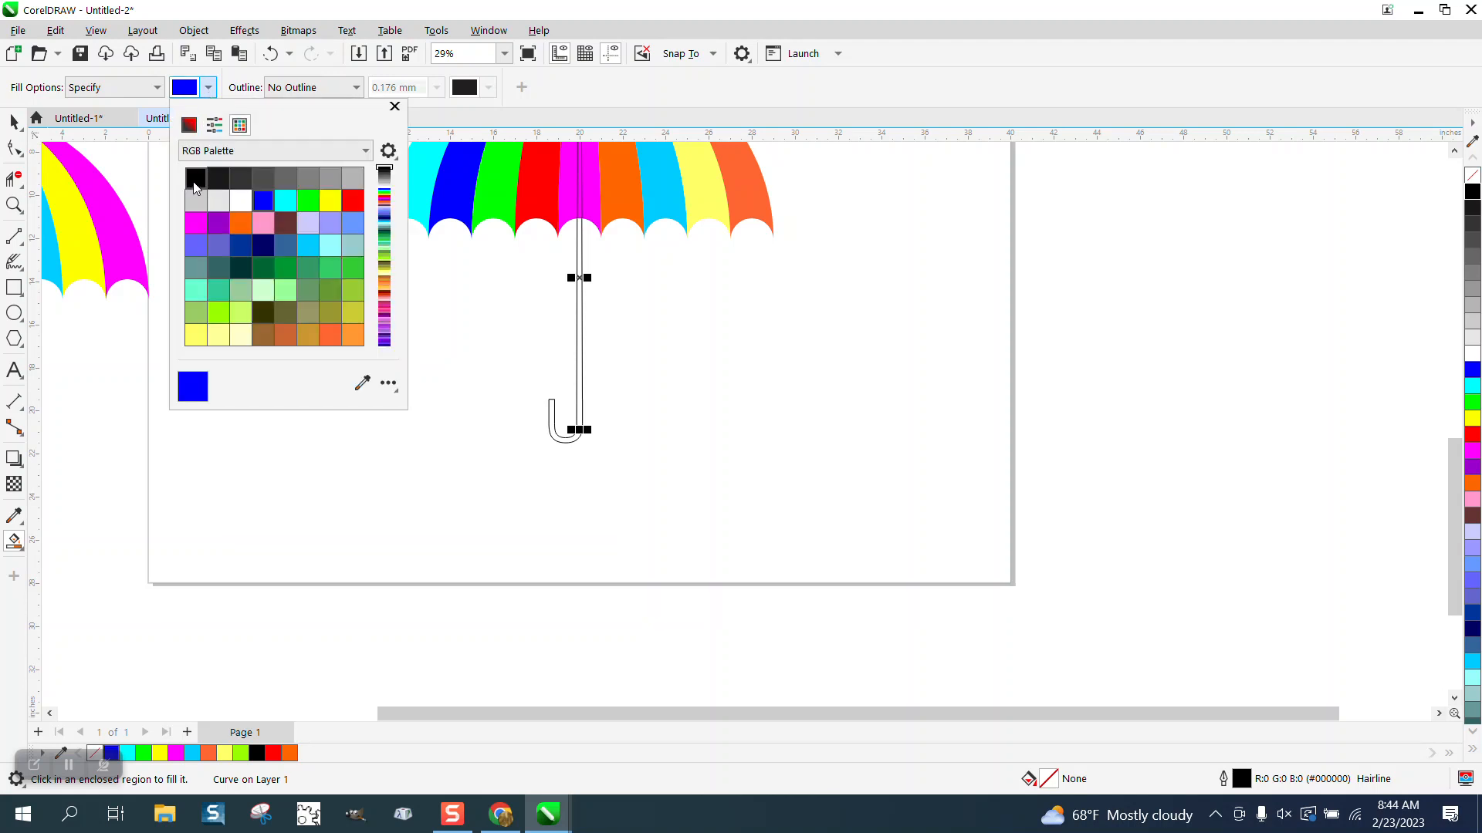
pyautogui.click(195, 178)
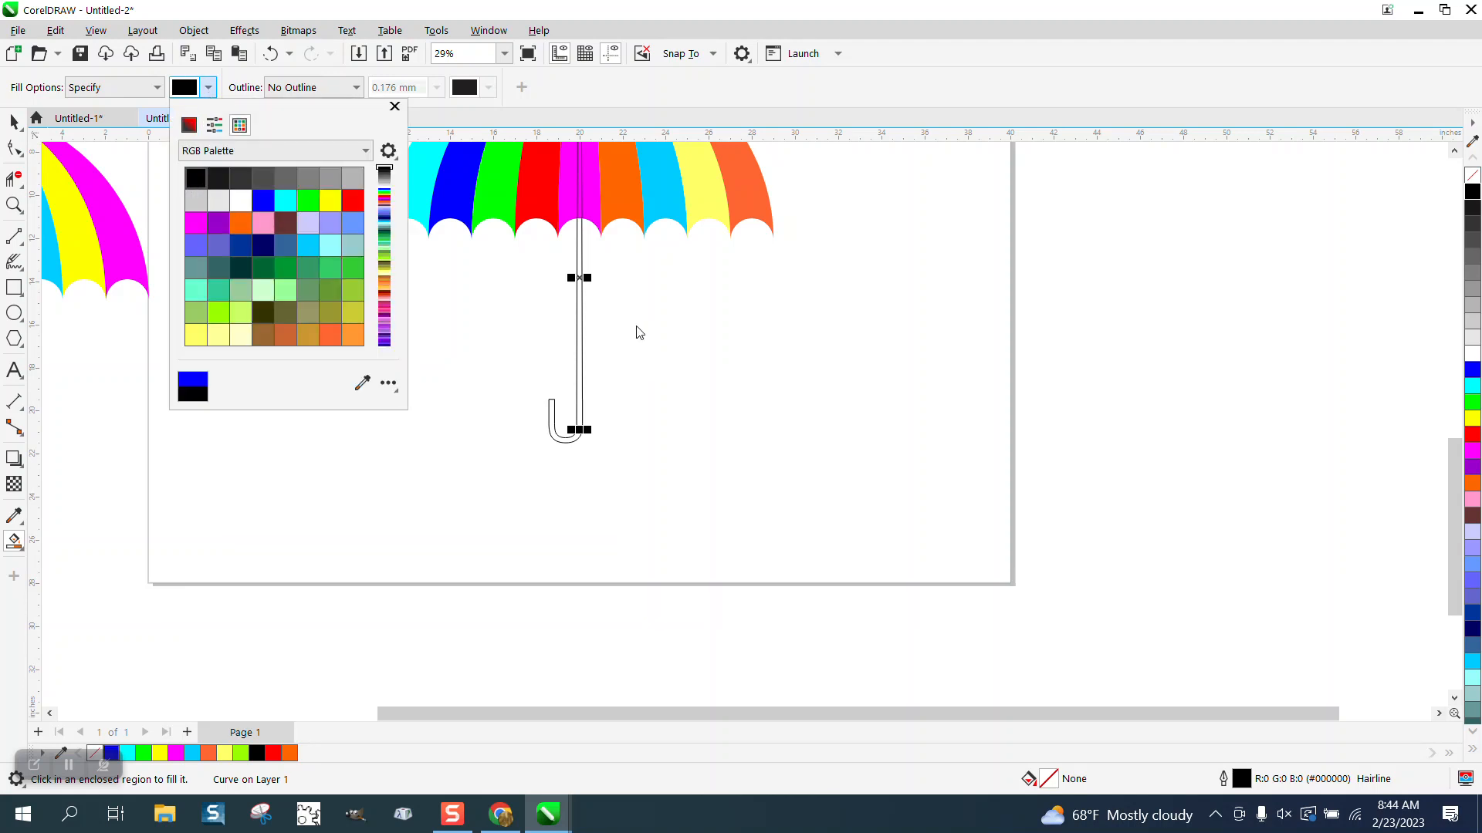
pyautogui.click(581, 328)
pyautogui.click(580, 327)
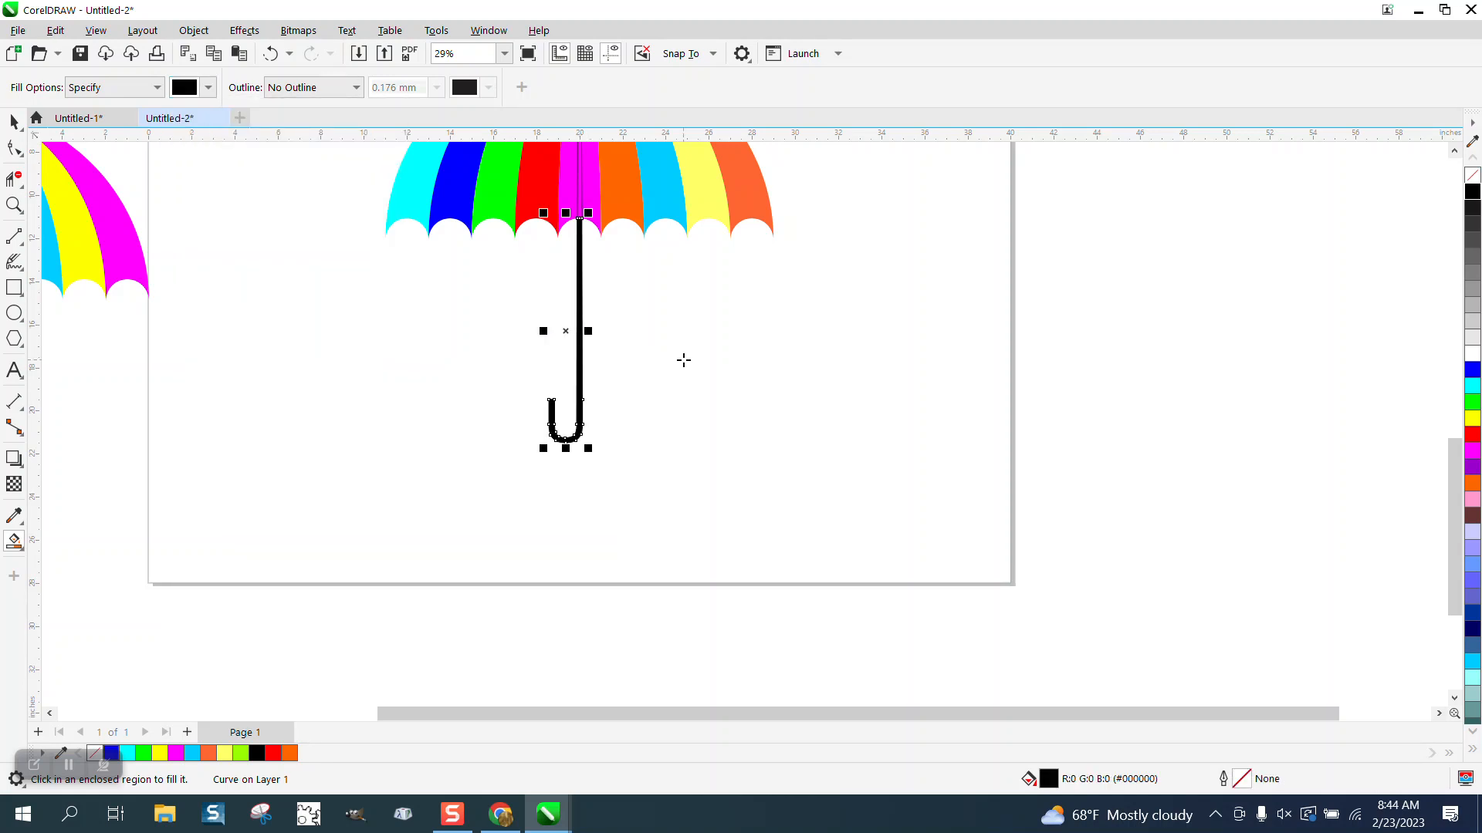
# Step: Delete the original shaft and U outlines, nudging the black filled shape 18 inches aside and back into place
pyautogui.press('Right')
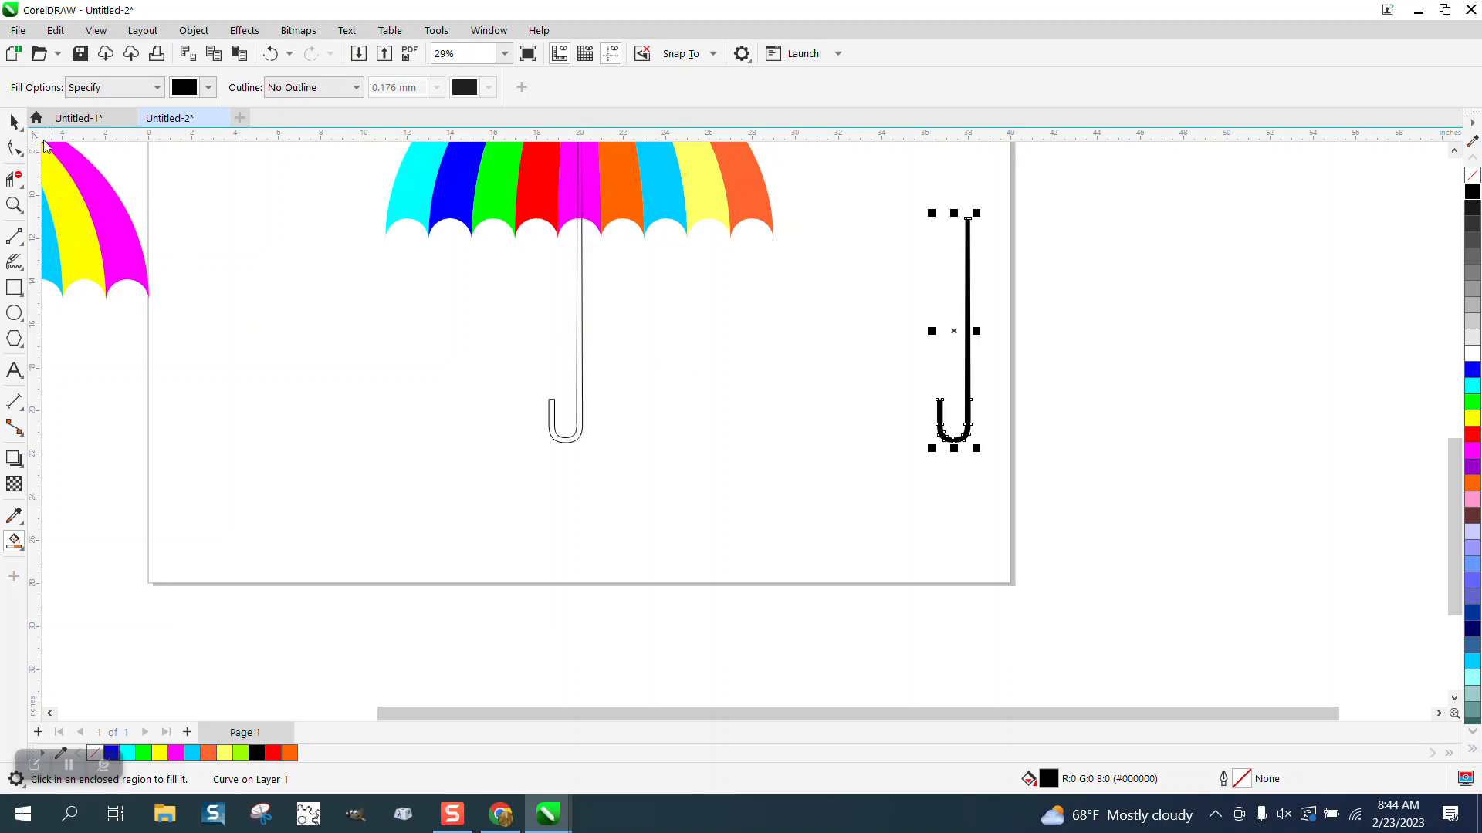
pyautogui.click(14, 121)
pyautogui.click(580, 295)
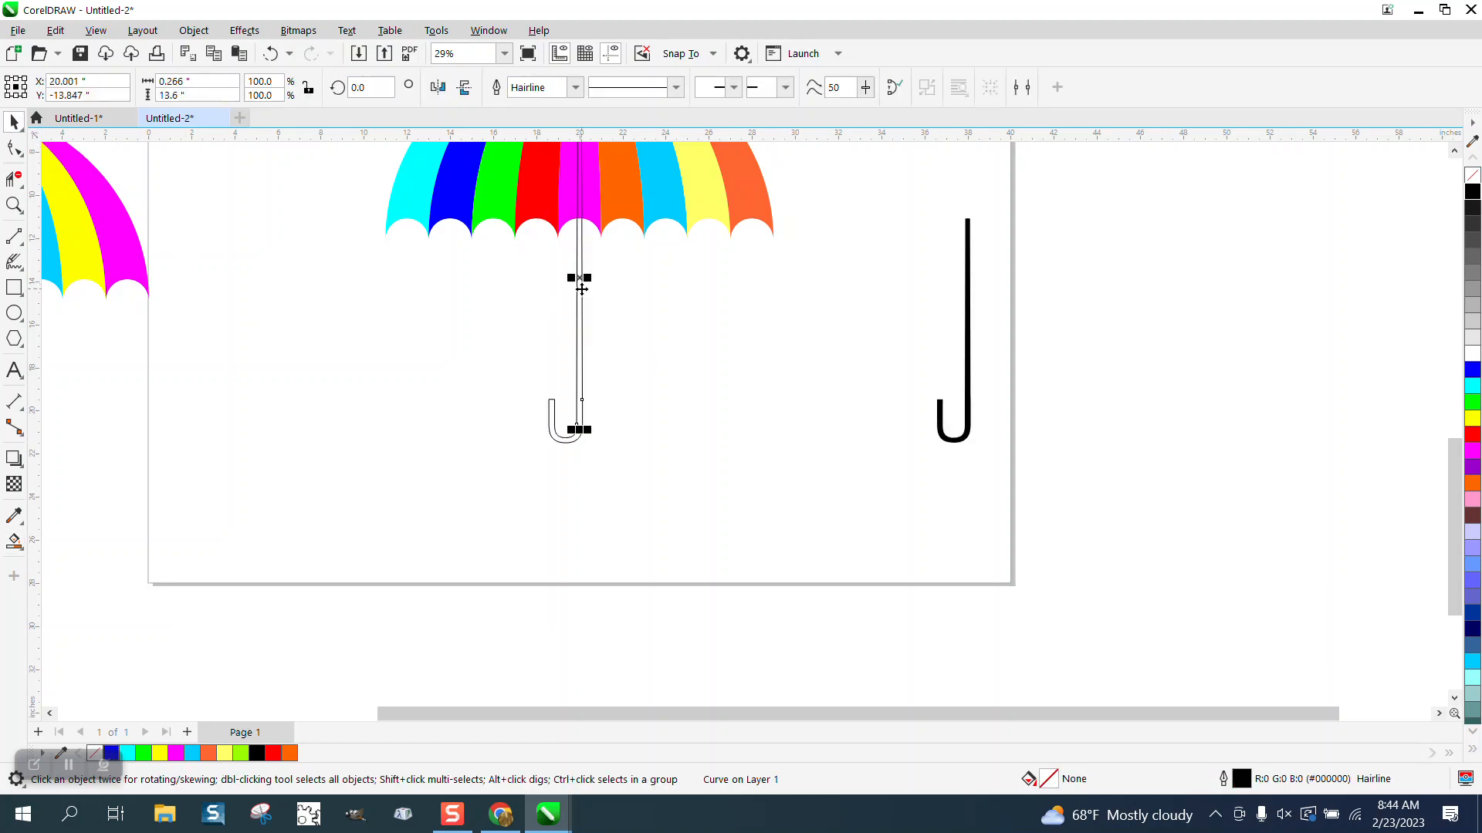
pyautogui.press('Delete')
pyautogui.click(549, 417)
pyautogui.press('Delete')
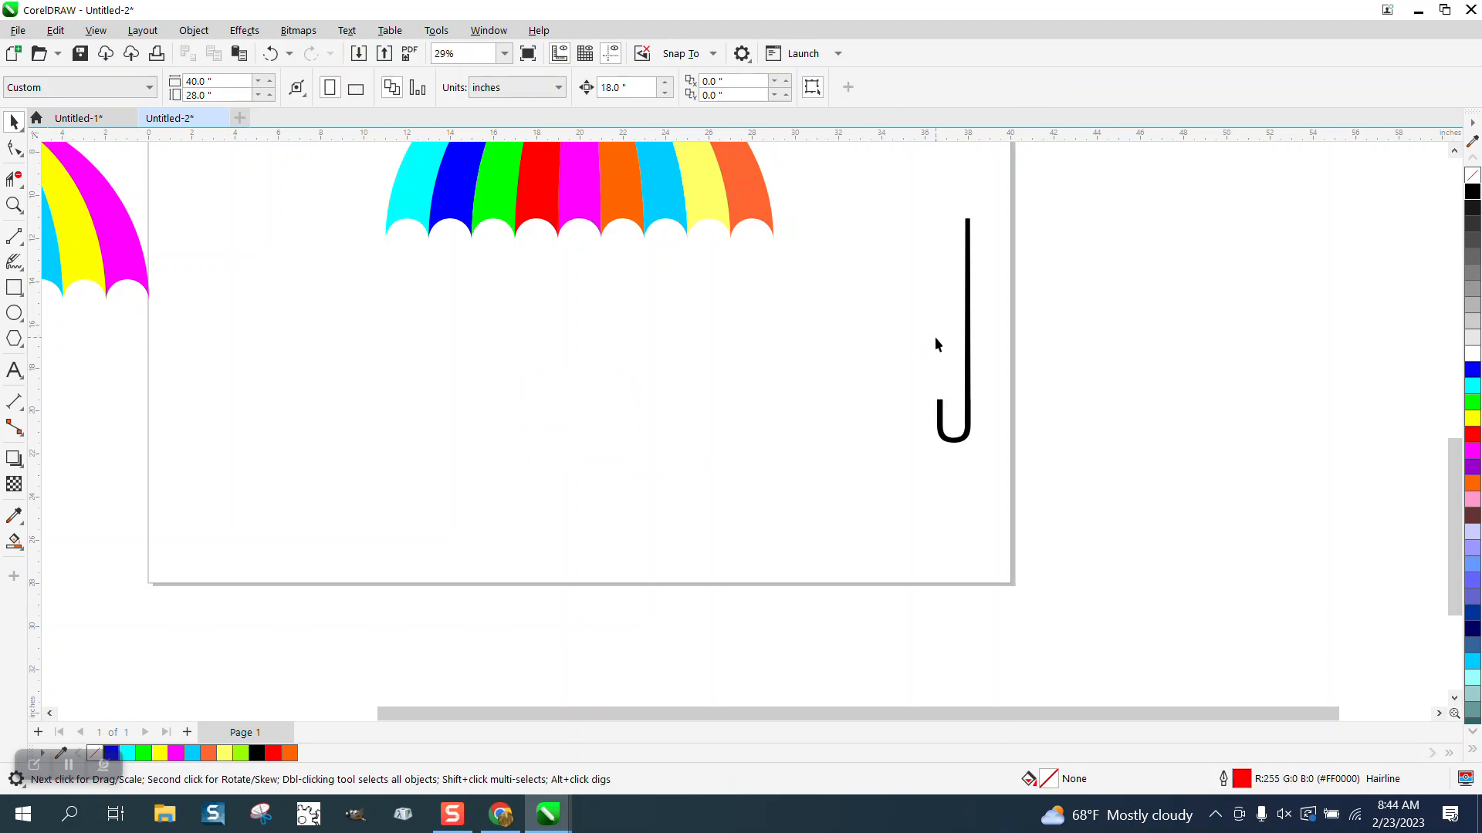
pyautogui.click(967, 340)
pyautogui.press('Left')
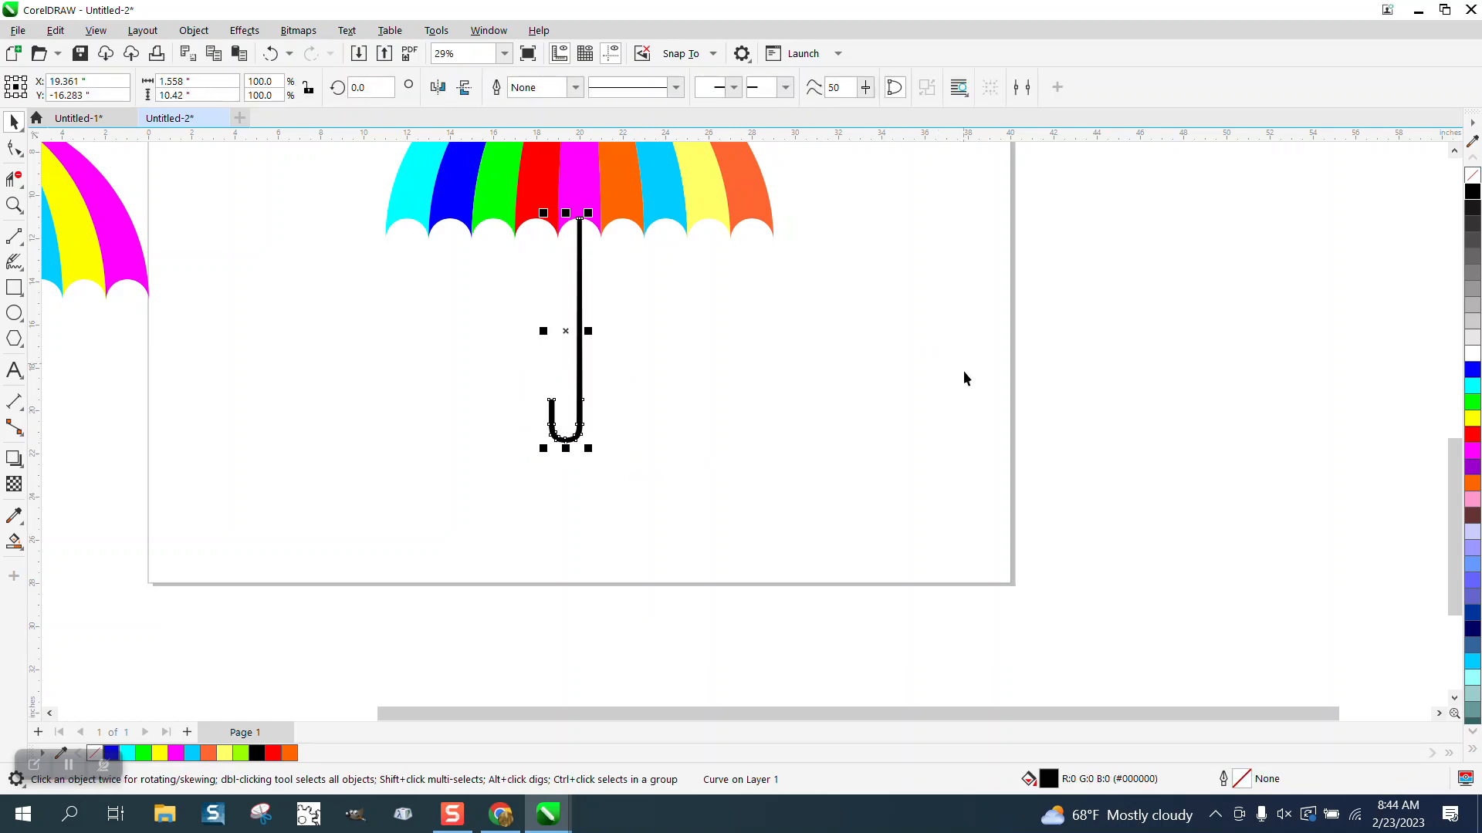
# Step: Try to delete all the nodes on both edges of the joint between the black shaft and hook
pyautogui.click(14, 205)
pyautogui.moveTo(502, 384); pyautogui.dragTo(712, 484)
pyautogui.moveTo(493, 340); pyautogui.dragTo(707, 462)
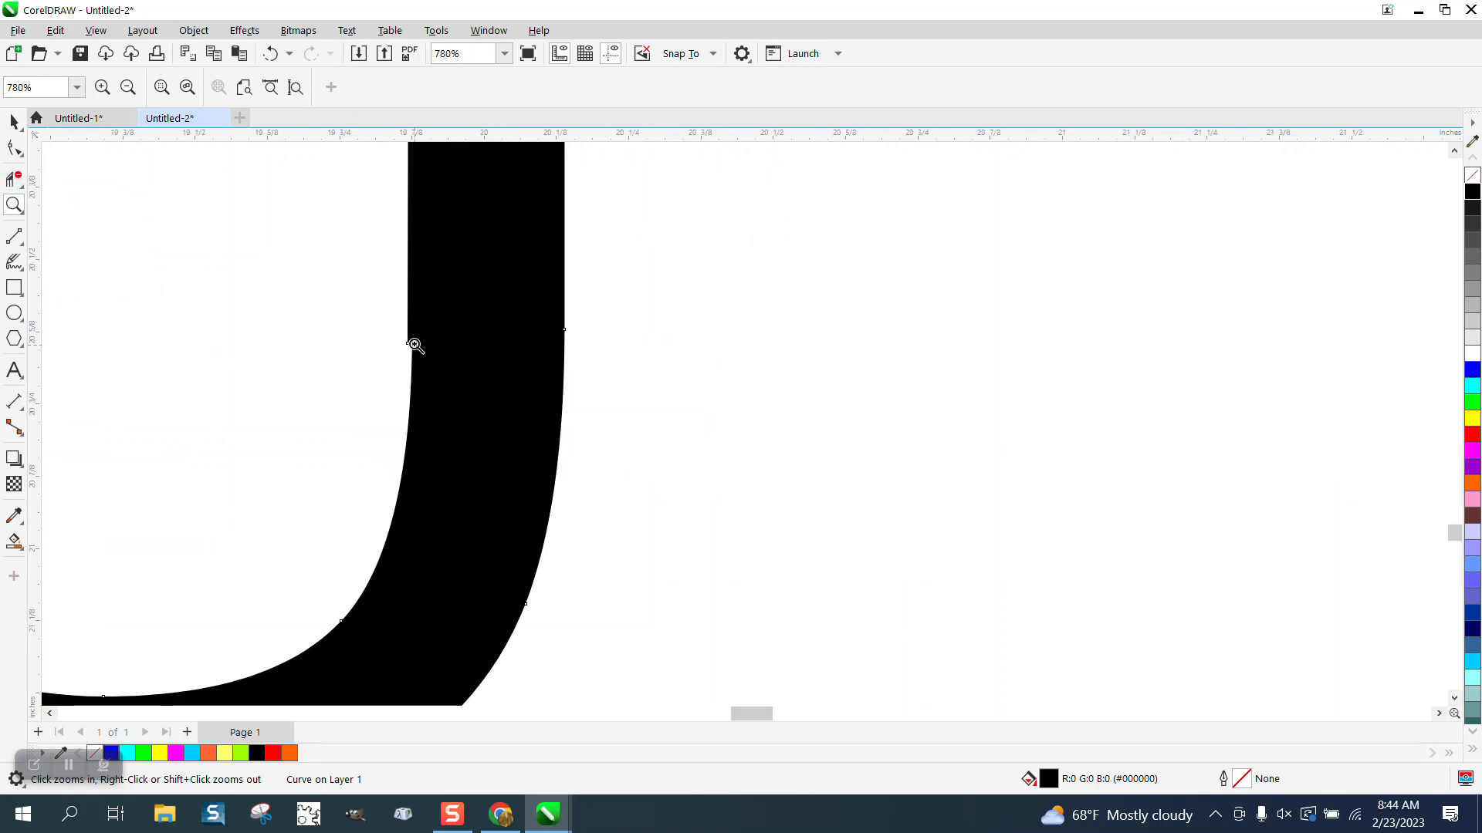
pyautogui.click(14, 147)
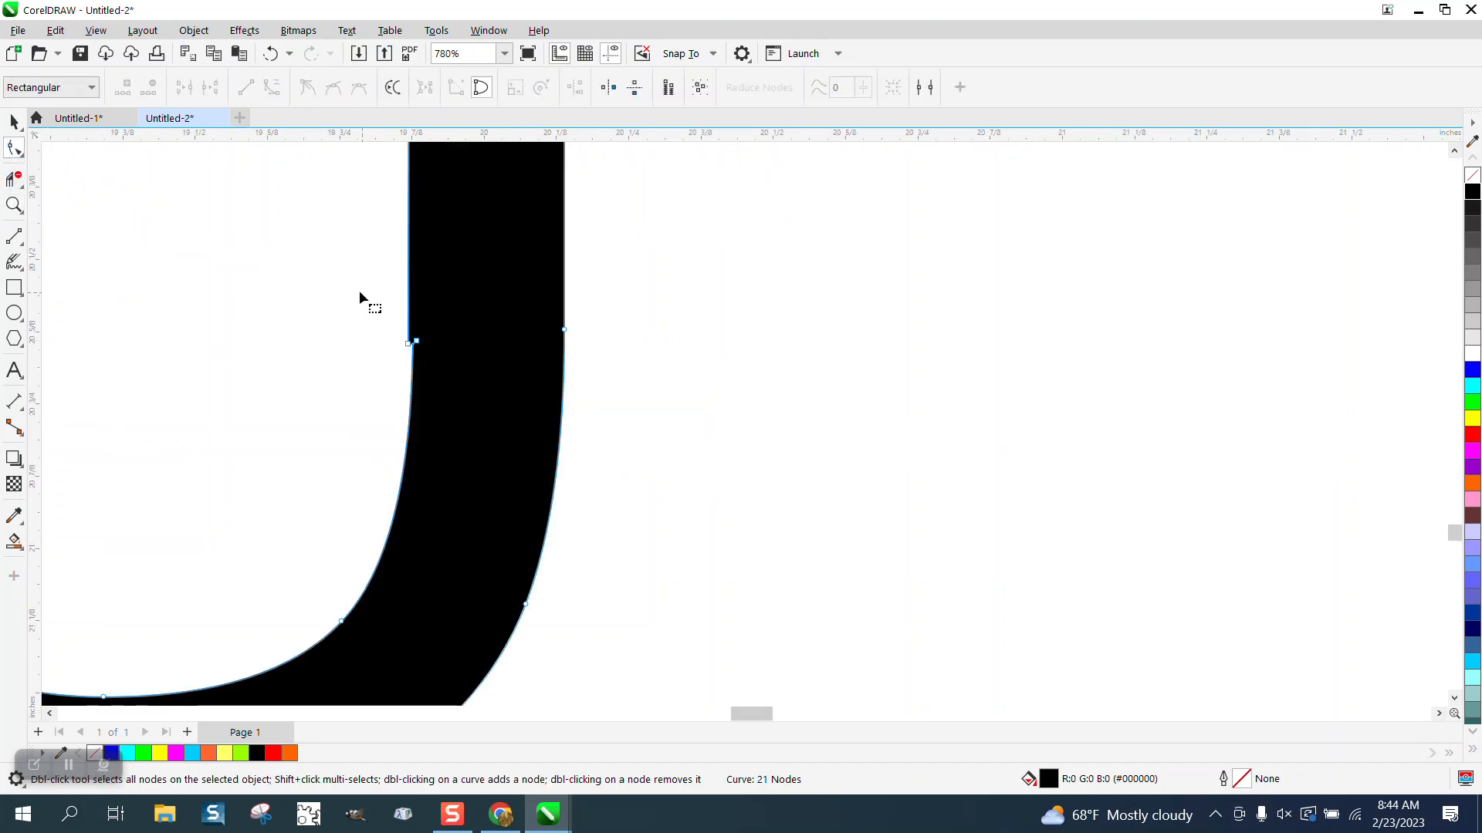
pyautogui.moveTo(358, 297); pyautogui.dragTo(653, 369)
pyautogui.press('Delete')
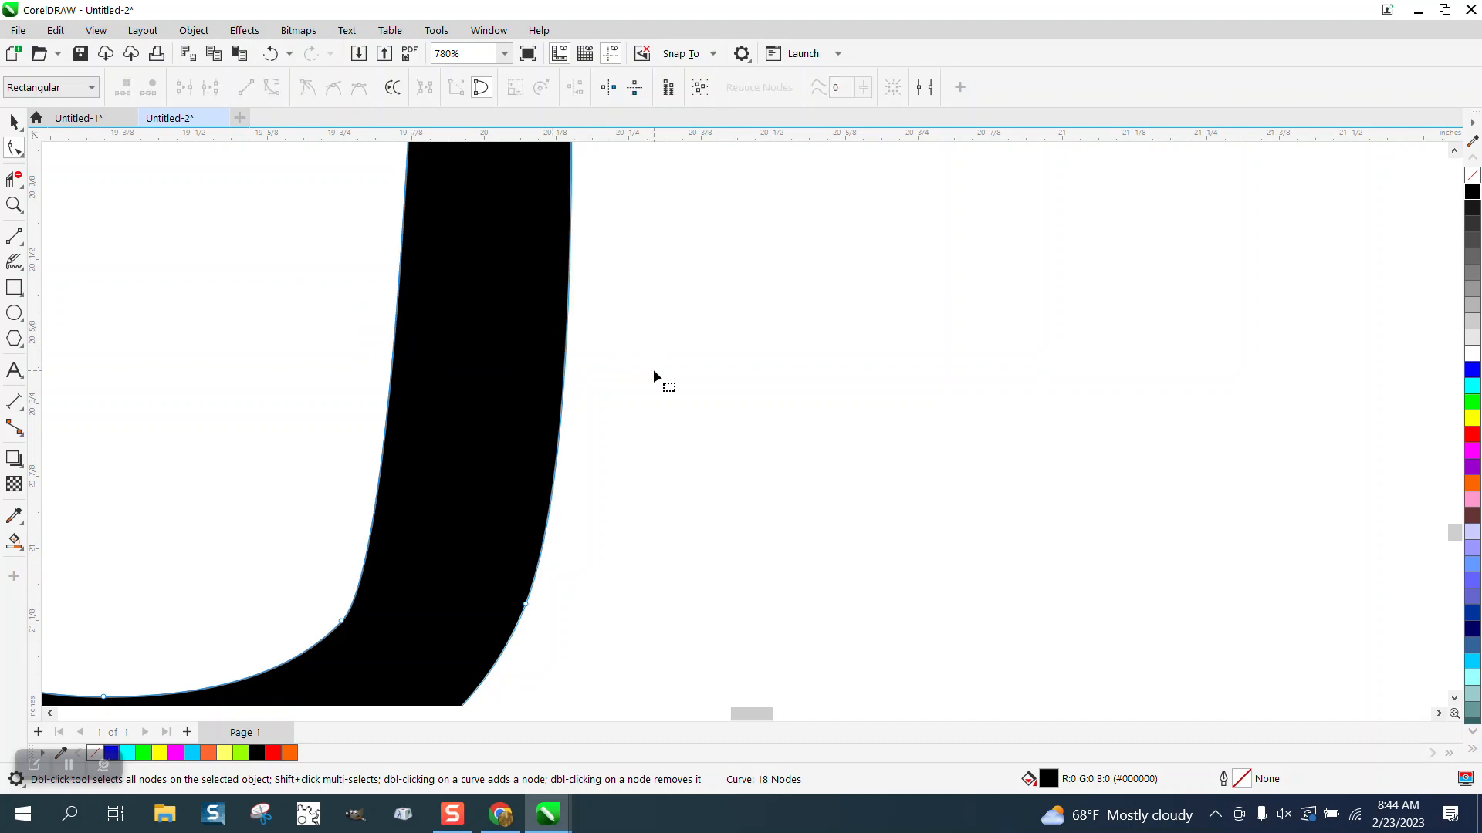
pyautogui.click(270, 53)
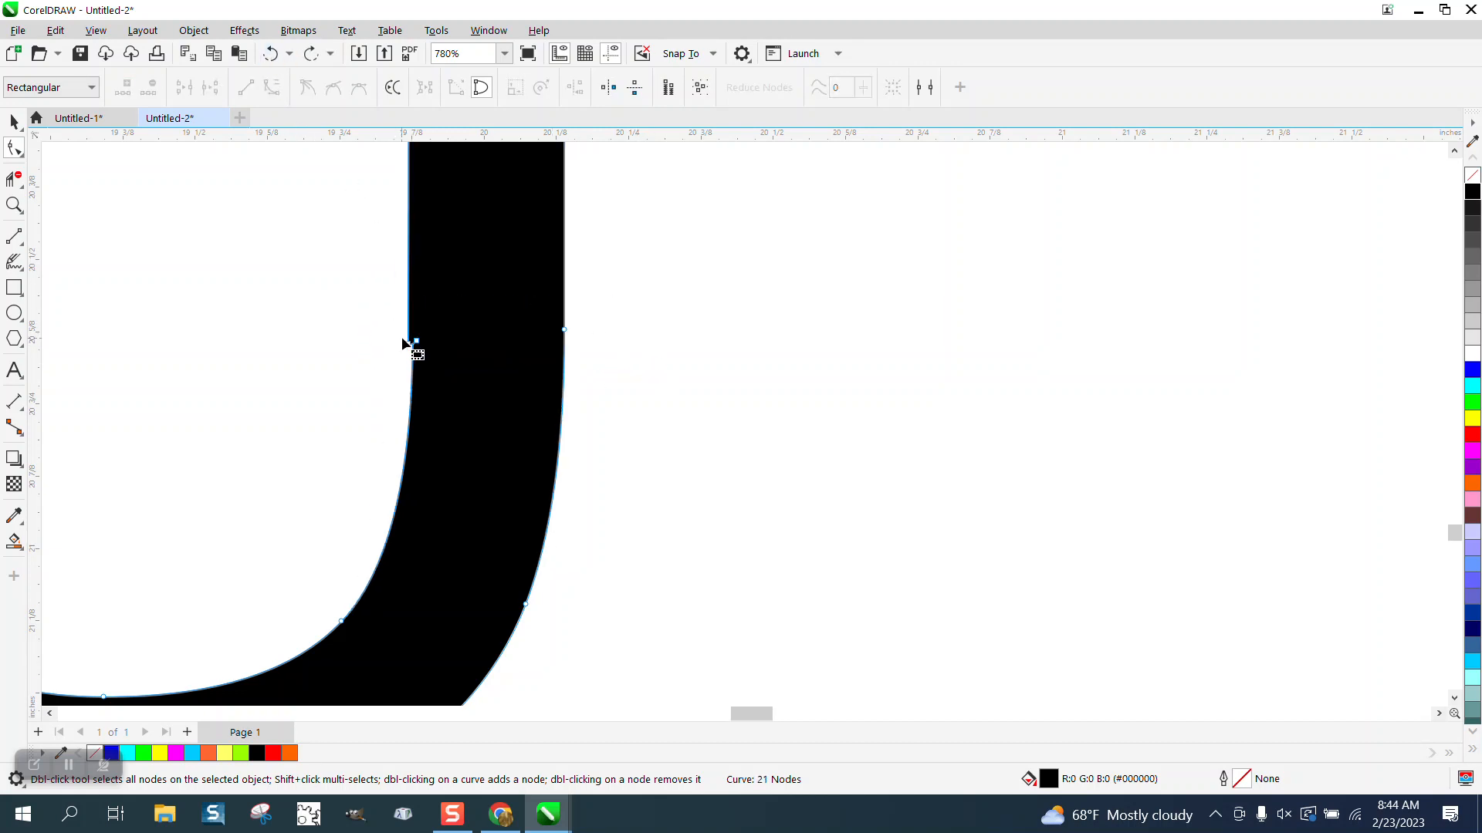
# Step: Delete only the stray node on the inner edge where the shaft meets the hook
pyautogui.doubleClick(409, 344)
pyautogui.scroll(-2, 544, 409)
pyautogui.scroll(-5, 641, 454)
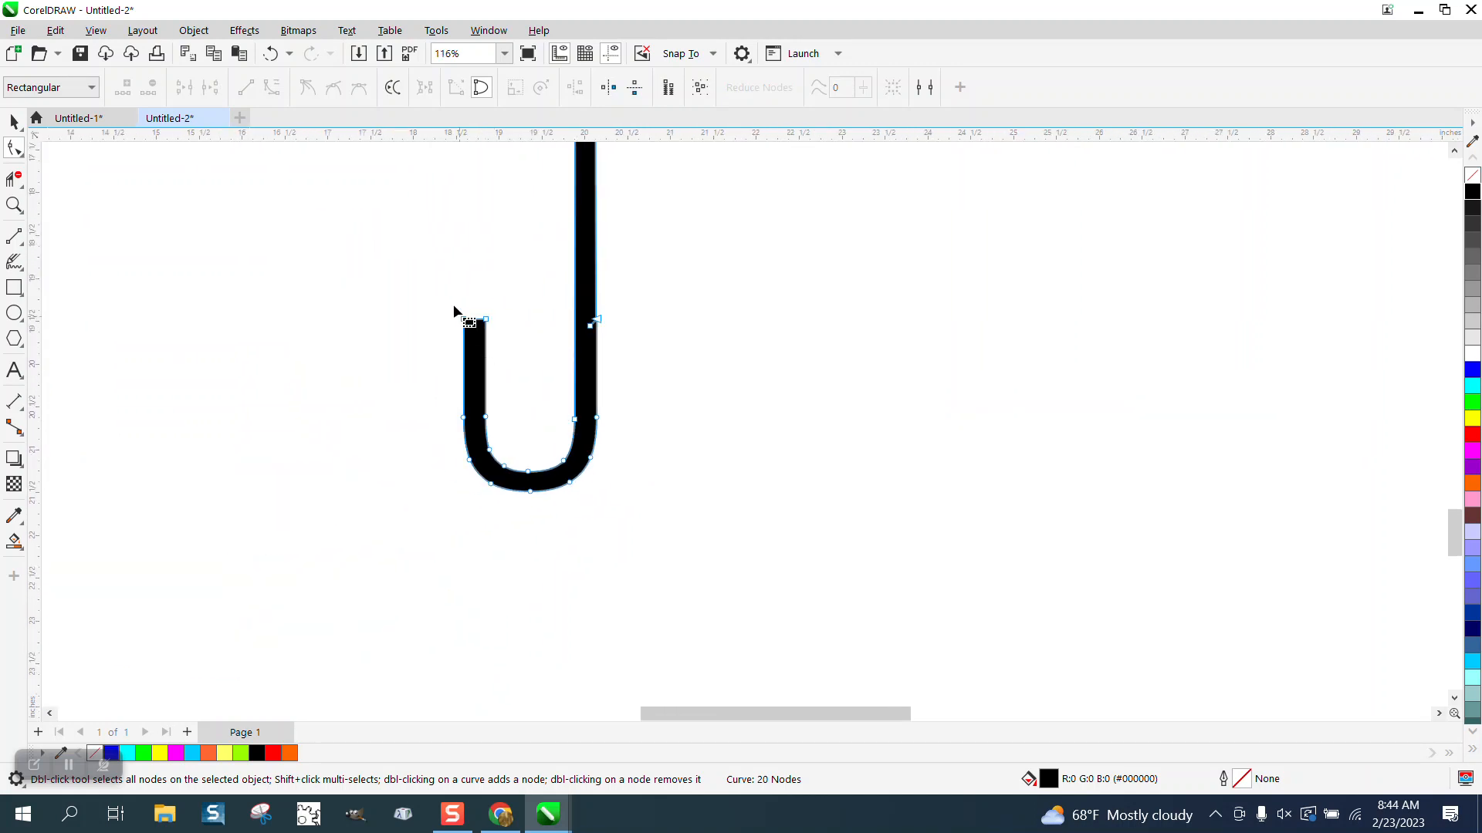
# Step: Shorten the hook's free stem by moving its top end nodes down, and deselect the shape
pyautogui.moveTo(503, 335); pyautogui.dragTo(488, 395)
pyautogui.scroll(-5, 533, 555)
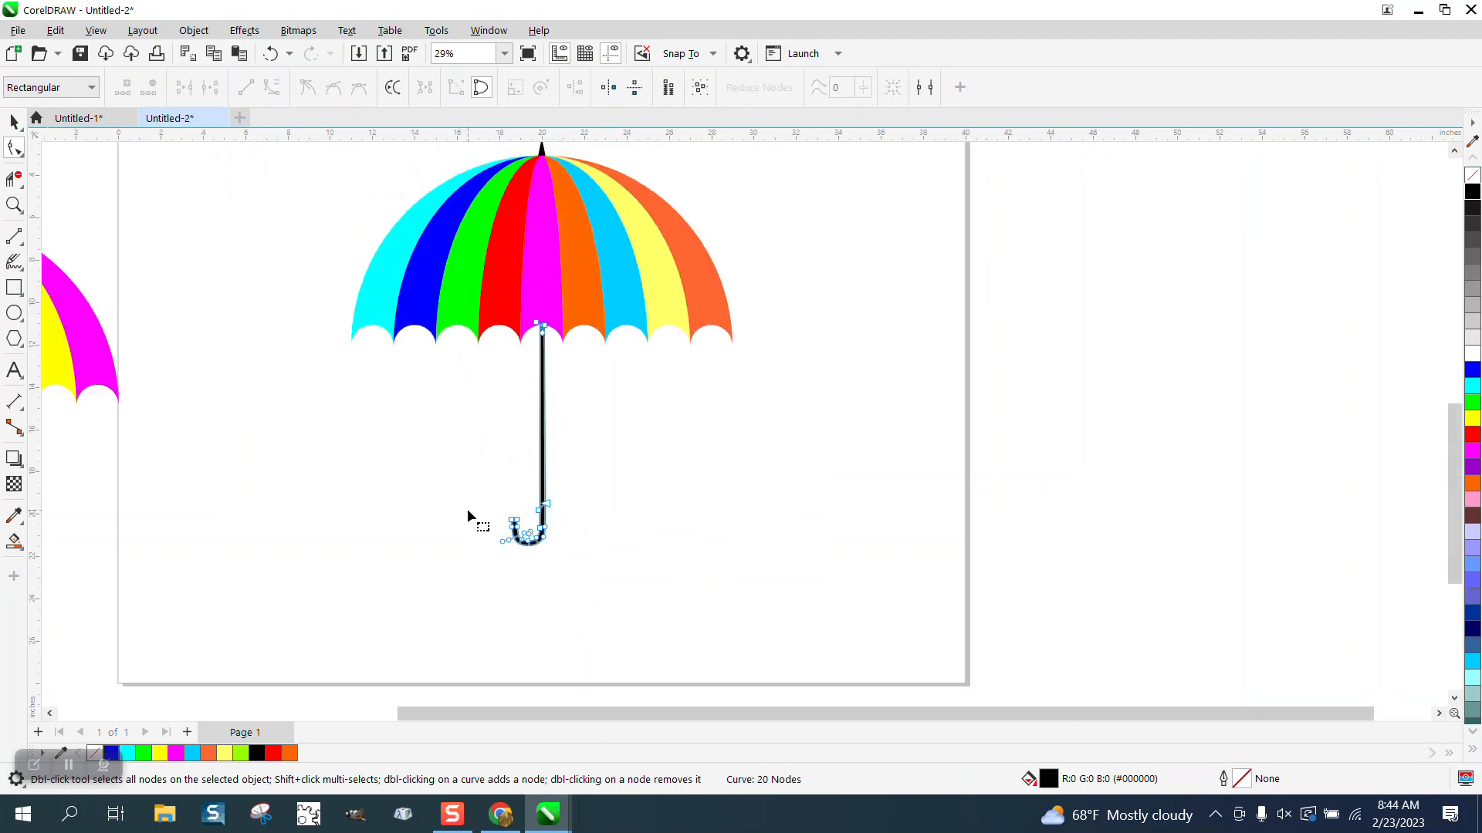
pyautogui.click(14, 121)
pyautogui.click(154, 223)
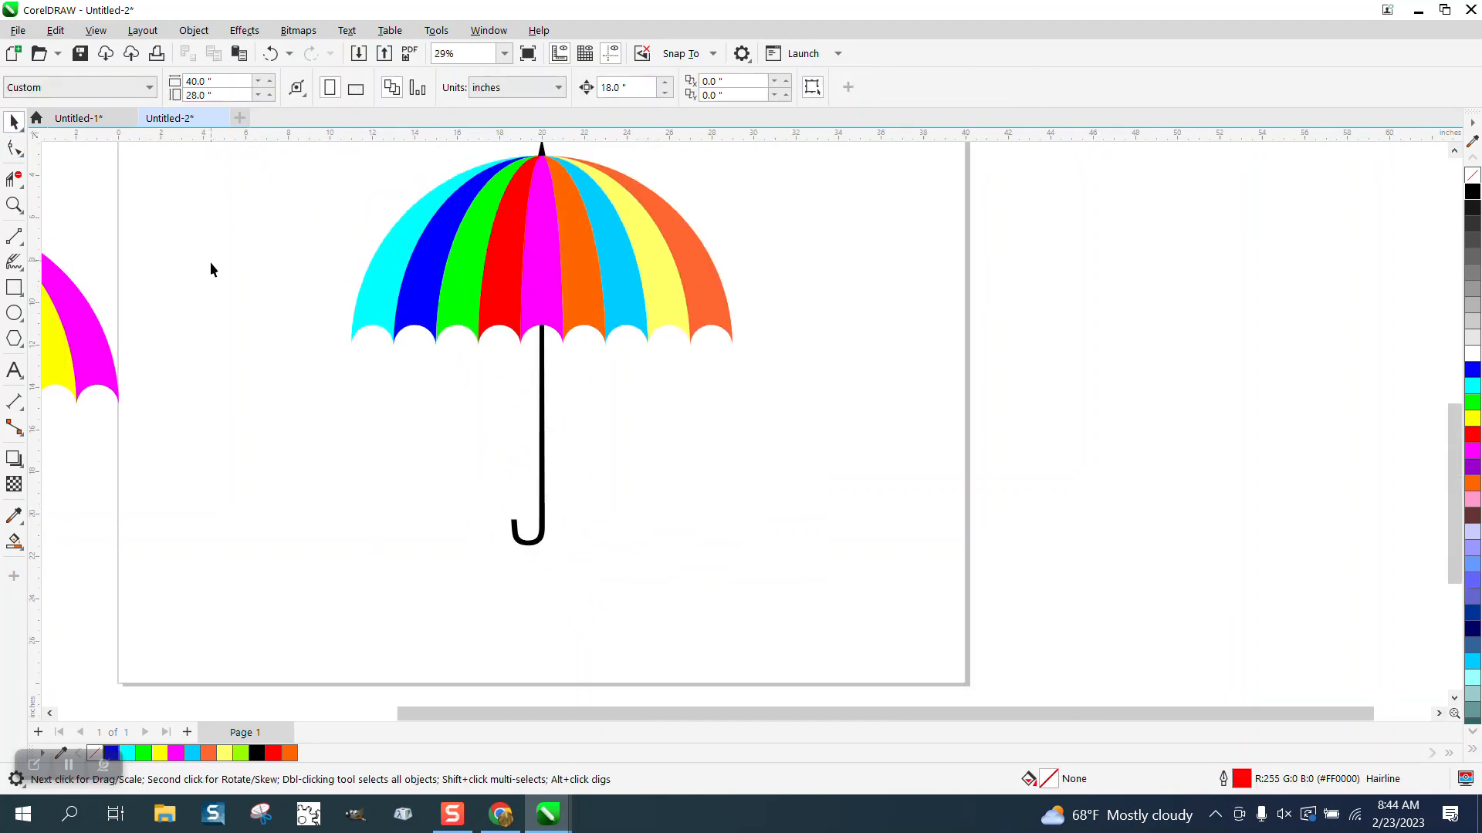
pyautogui.scroll(-1, 405, 446)
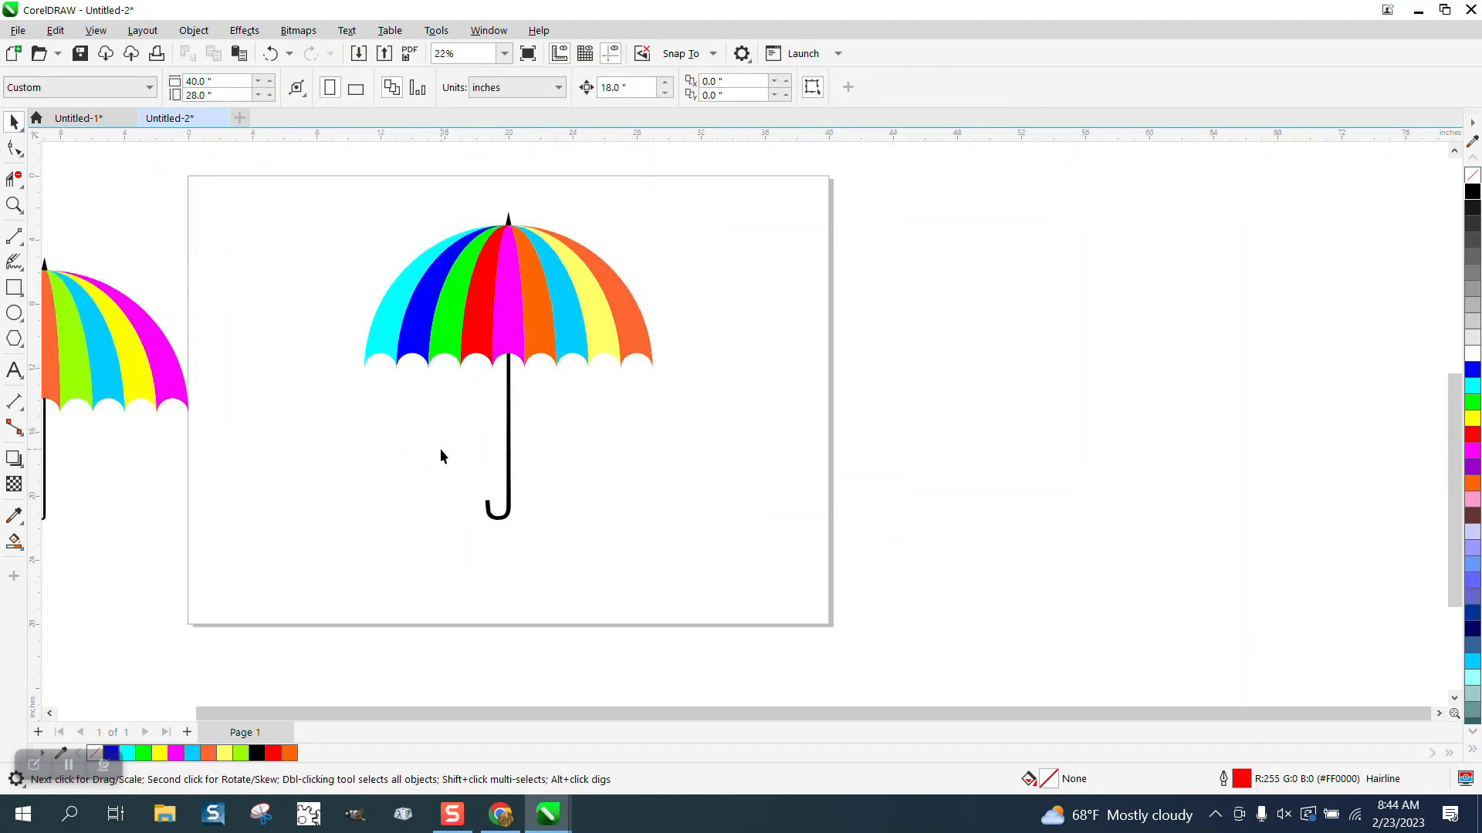
# Step: Shorten the umbrella's shaft by moving all the hook's nodes together up toward the canopy
pyautogui.click(15, 147)
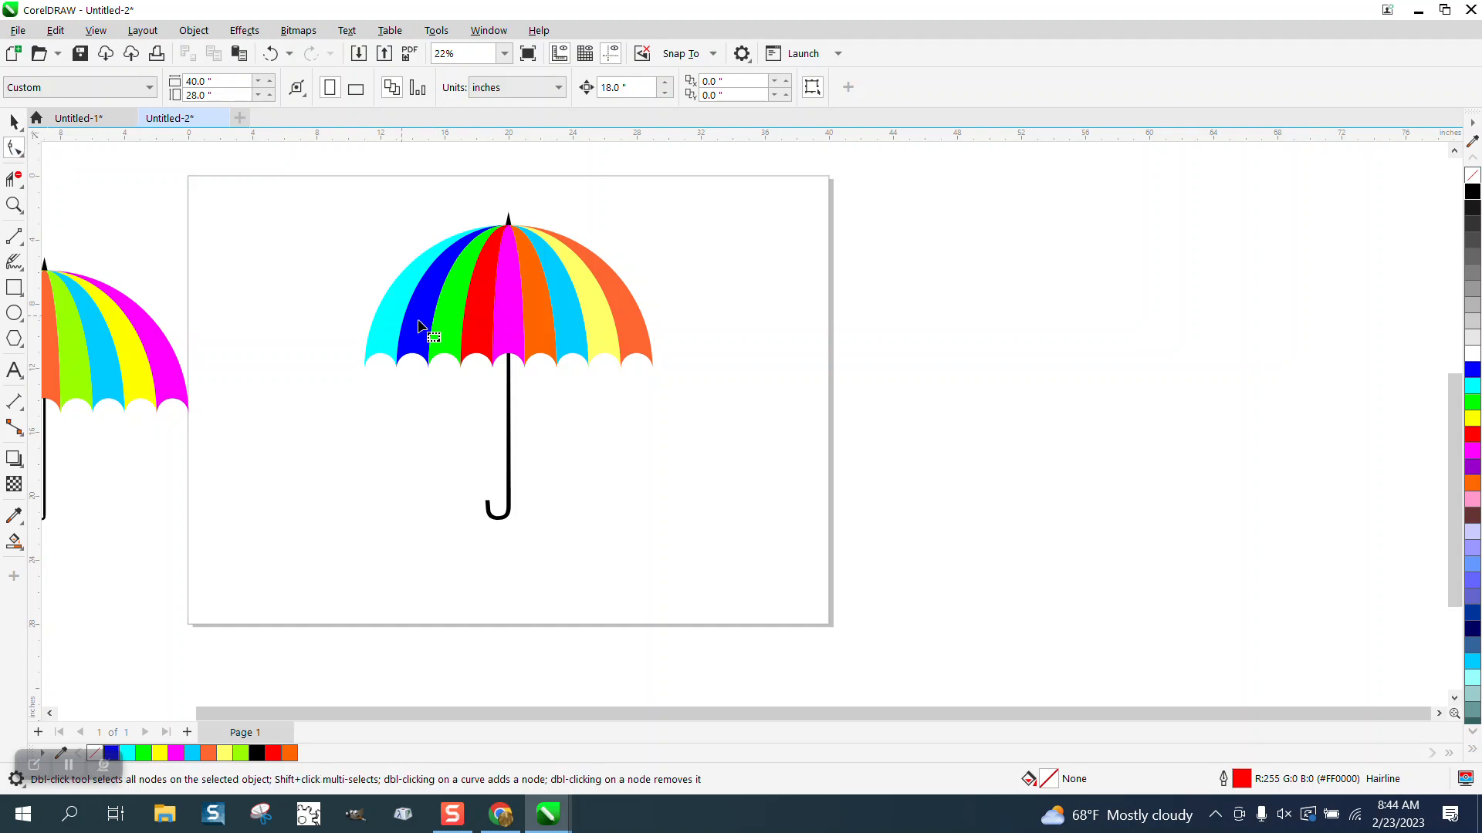
pyautogui.click(517, 511)
pyautogui.moveTo(447, 440); pyautogui.dragTo(568, 499)
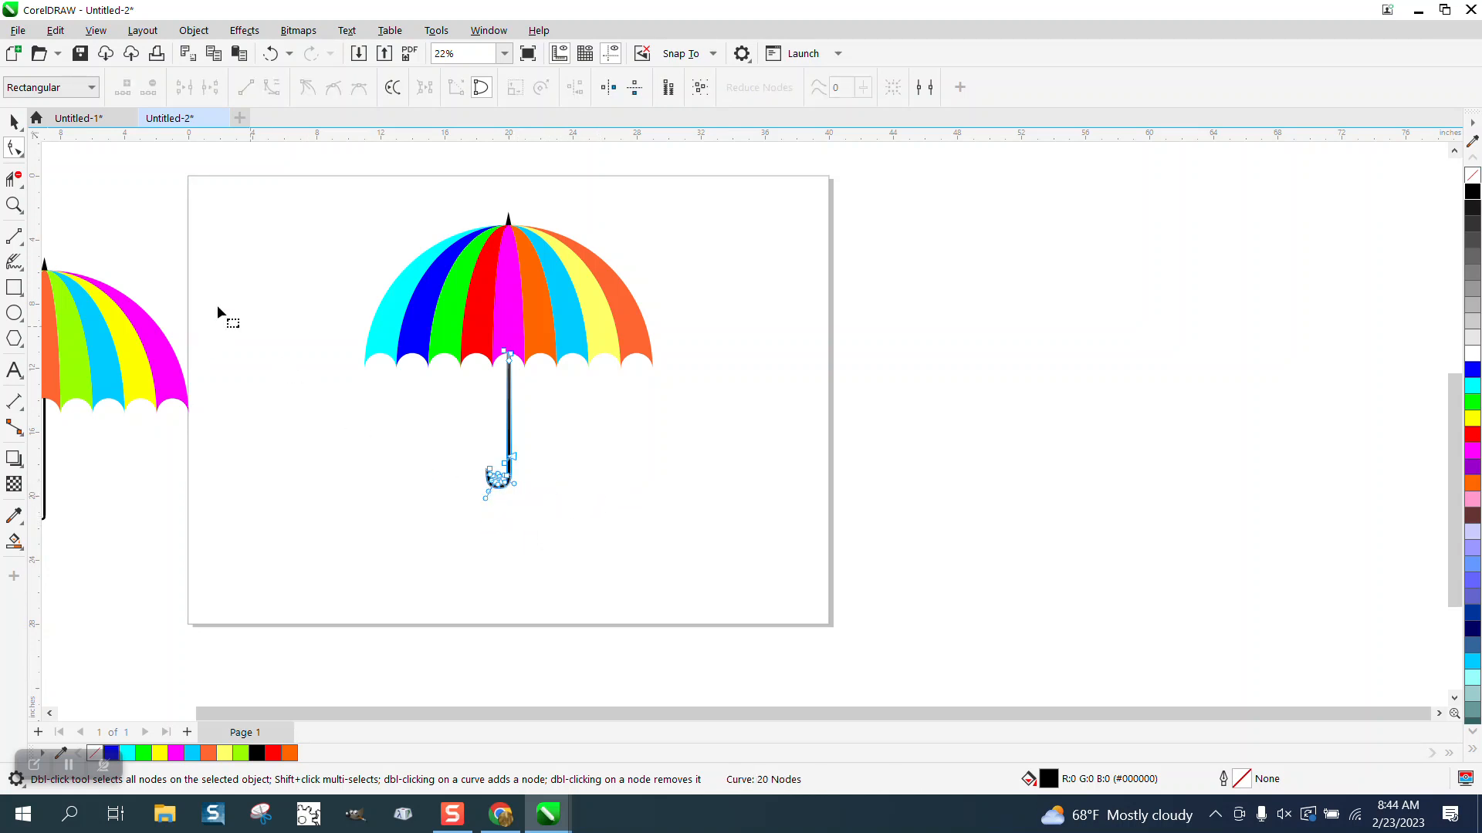
pyautogui.click(13, 205)
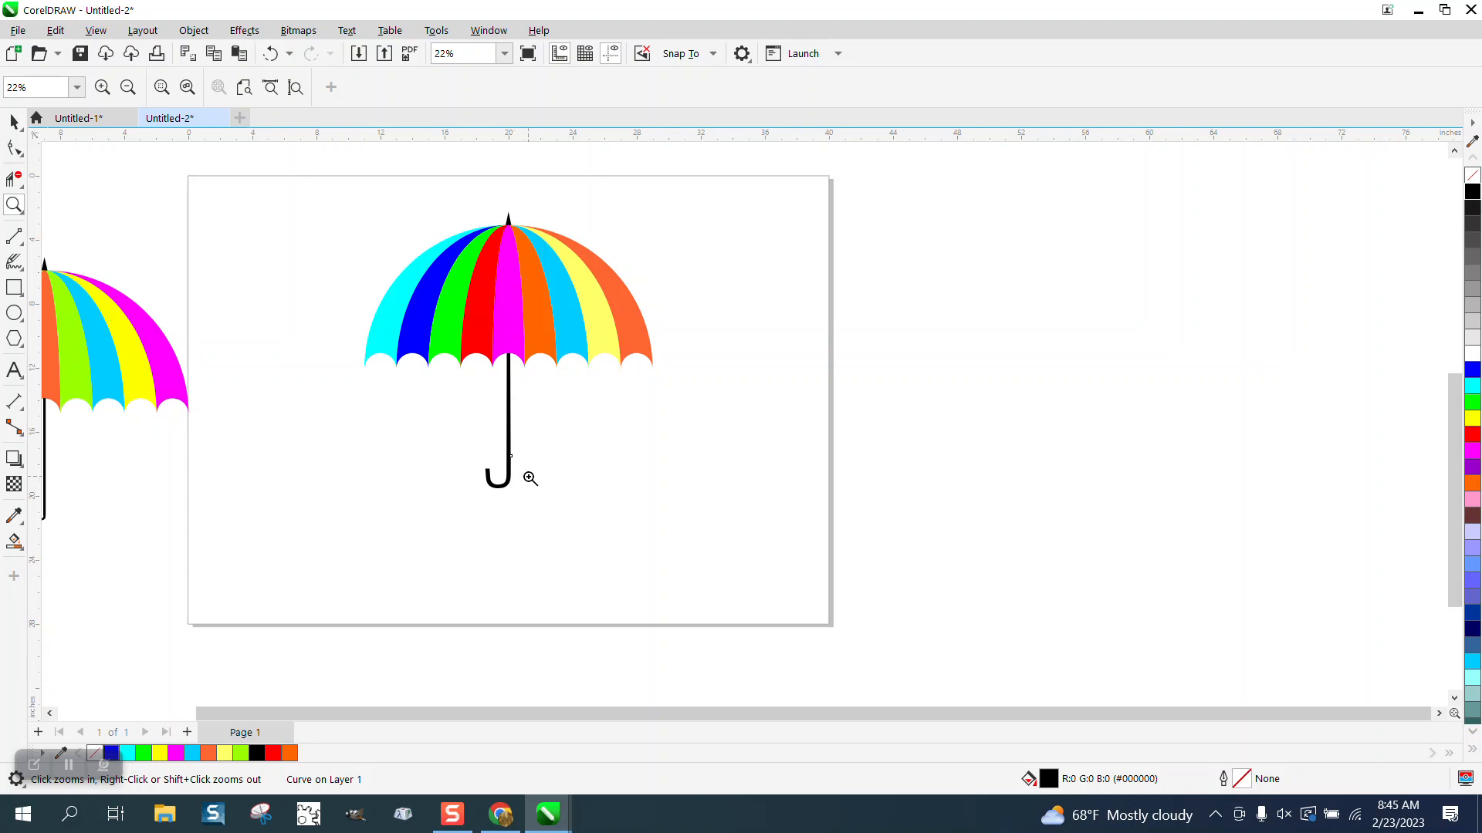
pyautogui.scroll(-1, 530, 478)
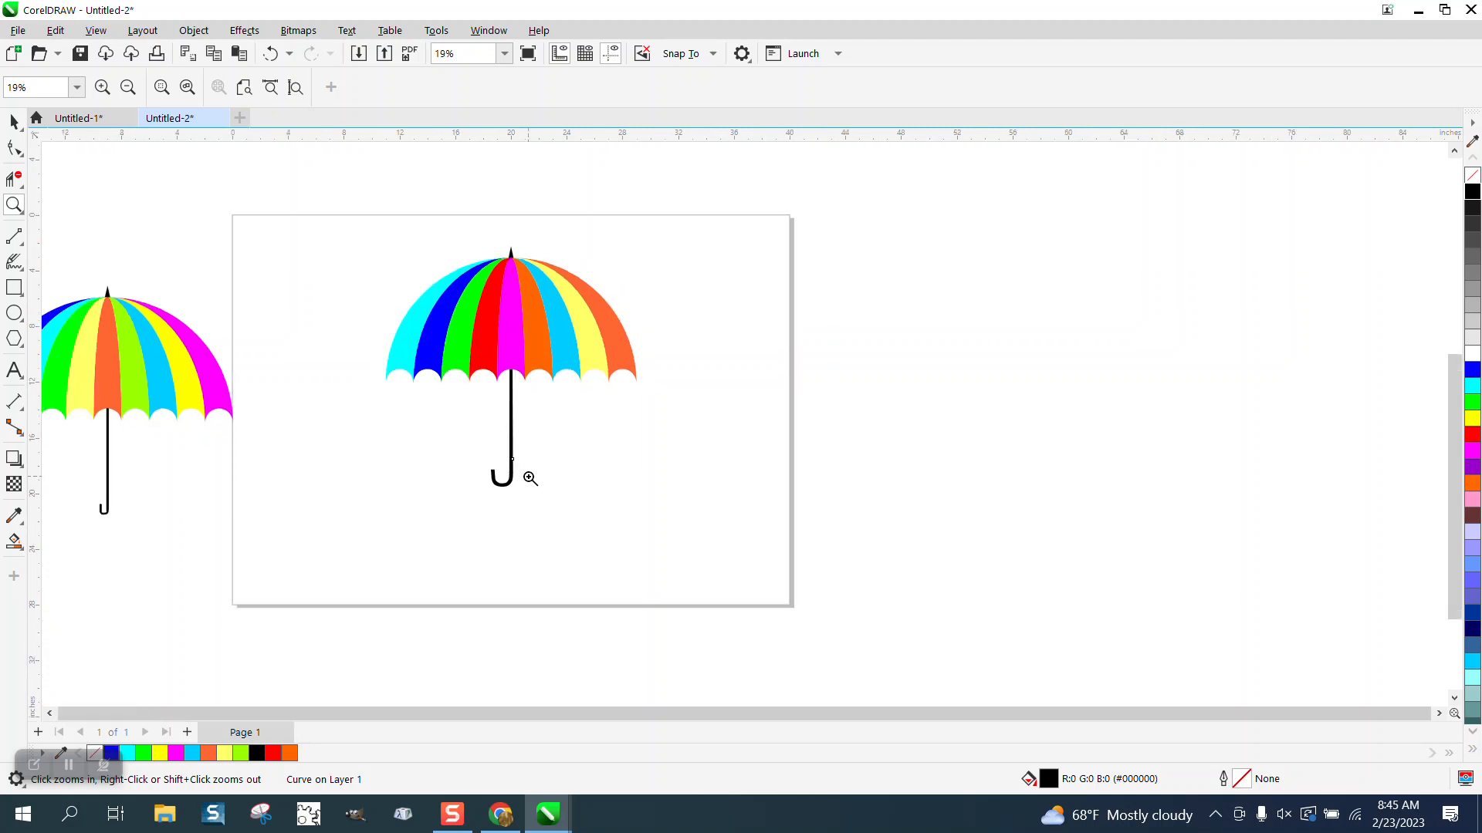